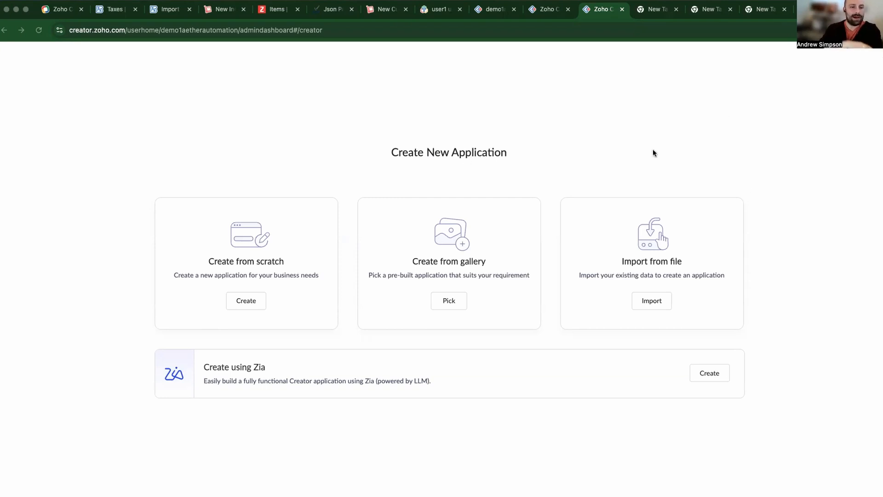
Step: Create a new application from scratch named Manufacturing ERP
click(250, 302)
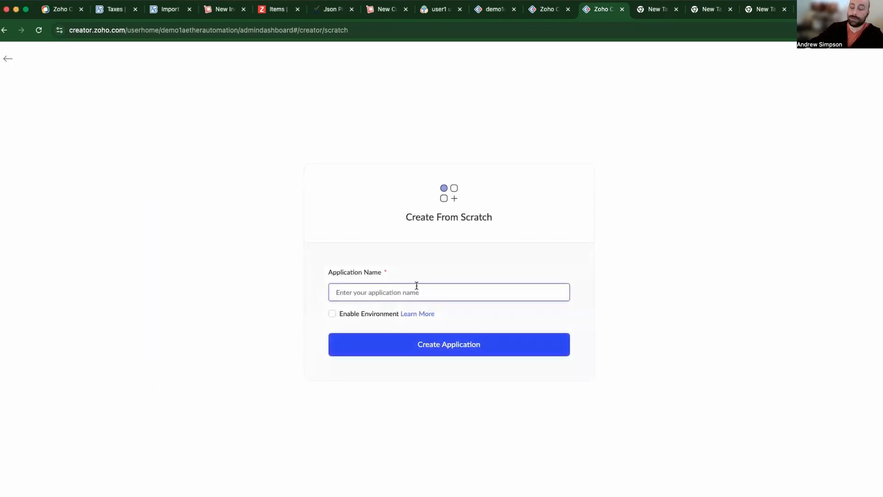
text(Manufactur)
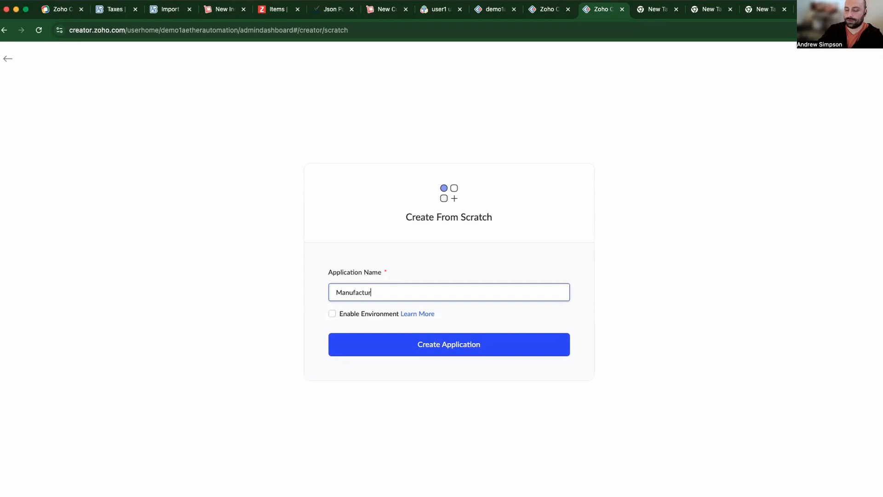
text(ing ERP)
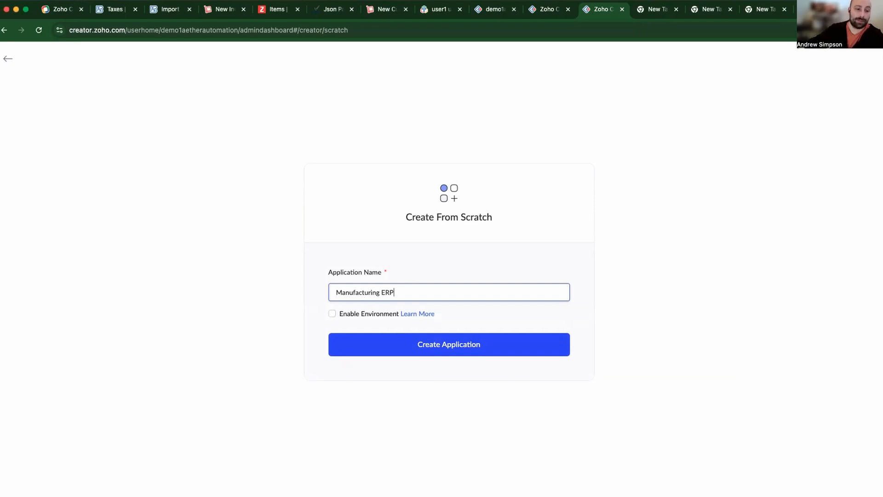
click(515, 350)
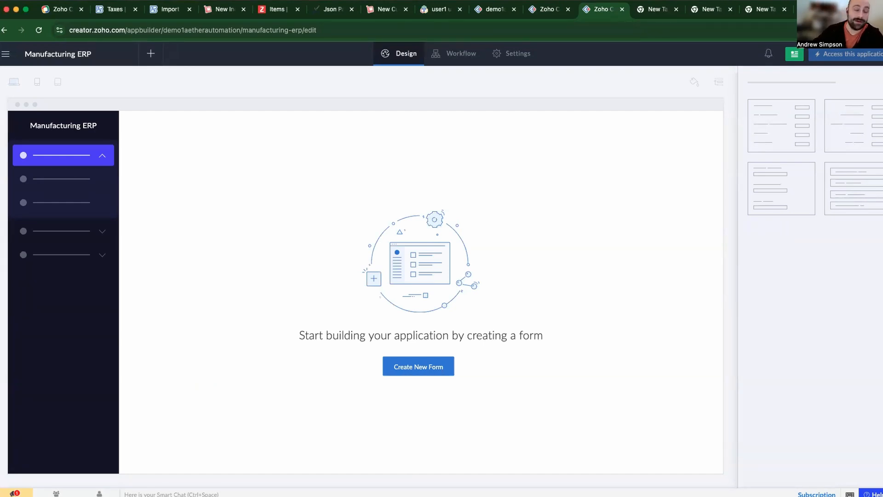
Step: Create the application's first form from scratch and name it Products
click(418, 367)
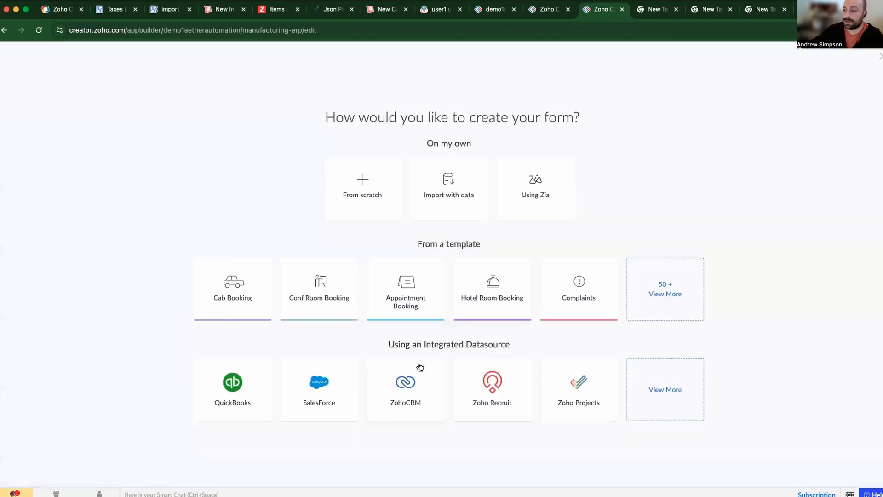
click(363, 179)
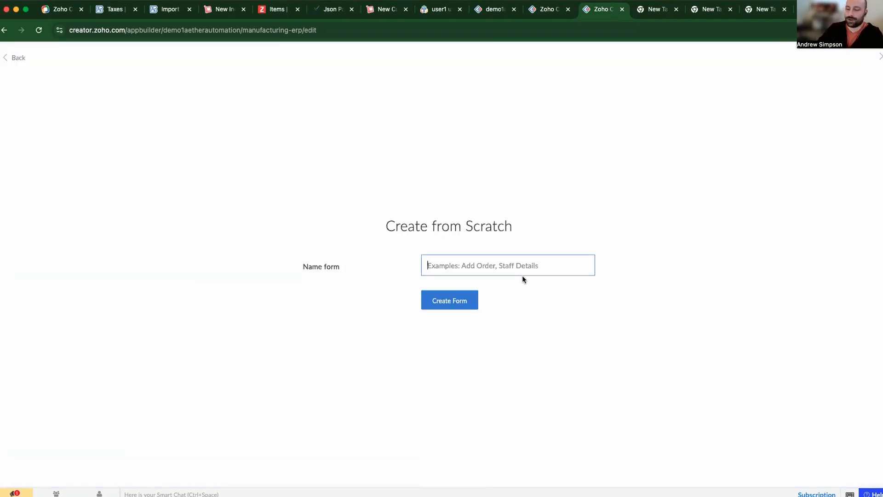
text(Products)
click(463, 299)
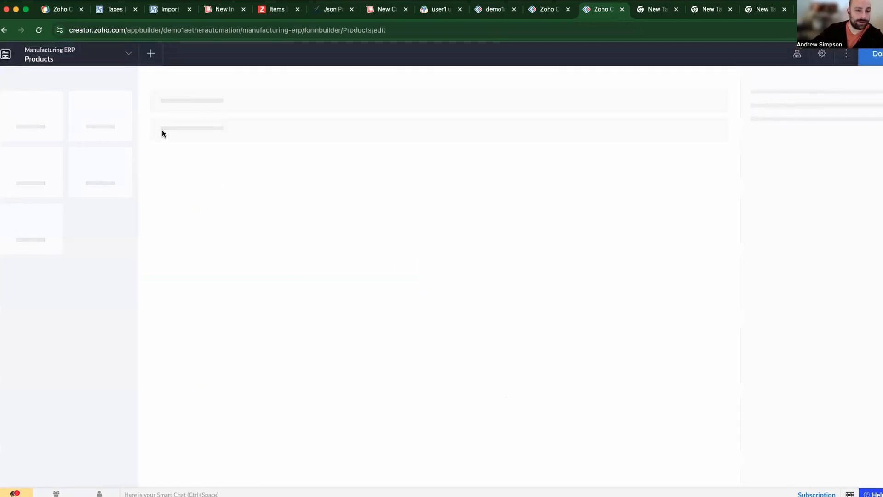
Step: Add two single-line fields named Product Name and SKU to the Products form, and finish editing the form
drag(48, 242, 295, 148)
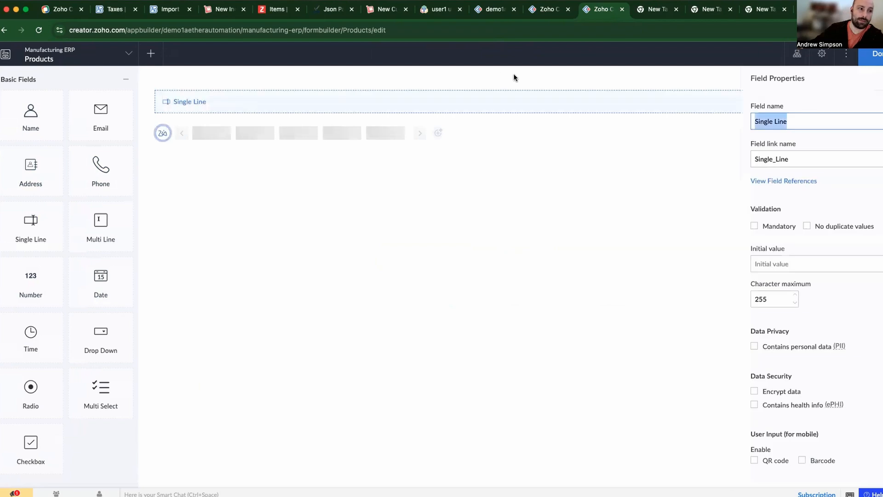
text(Product Name)
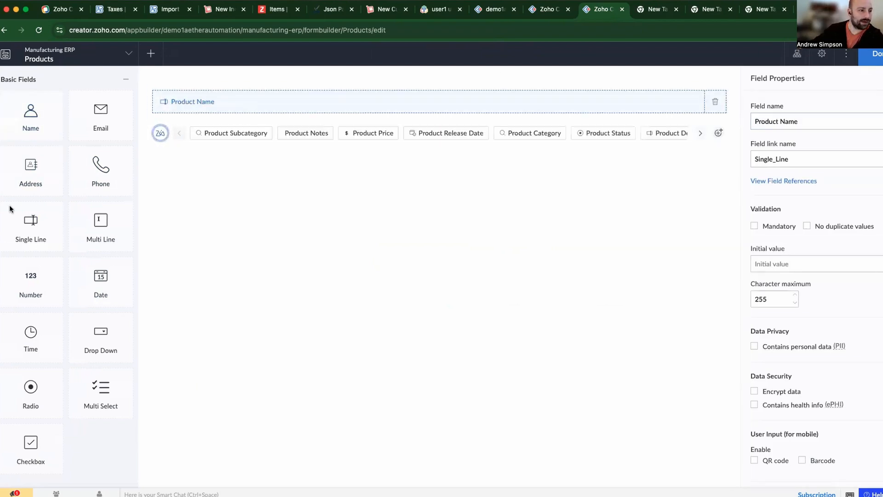
drag(37, 227, 259, 127)
drag(31, 225, 205, 124)
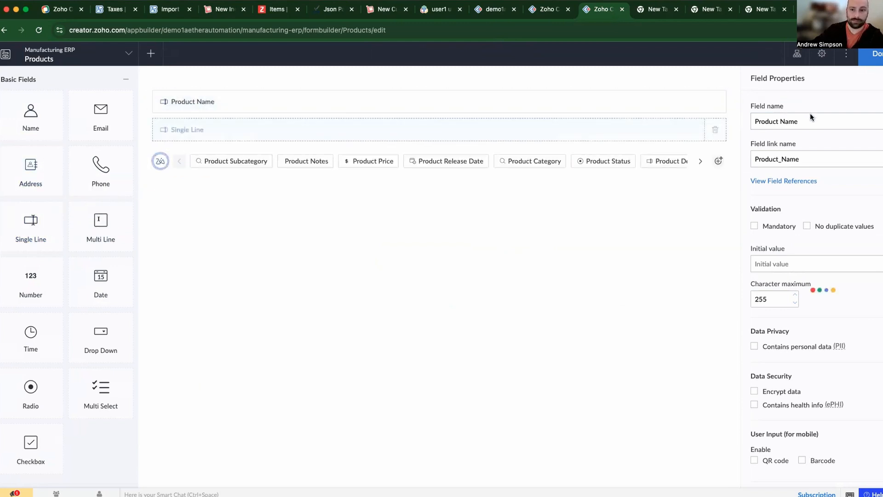
text(SKU)
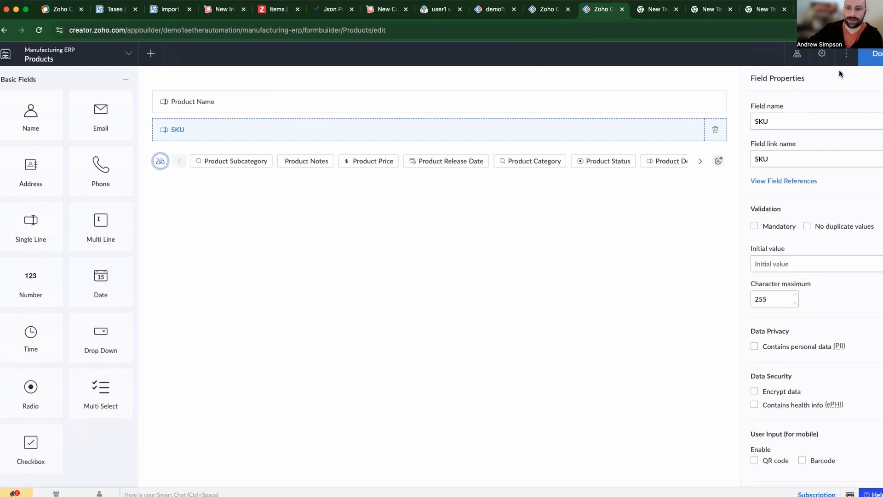
click(873, 53)
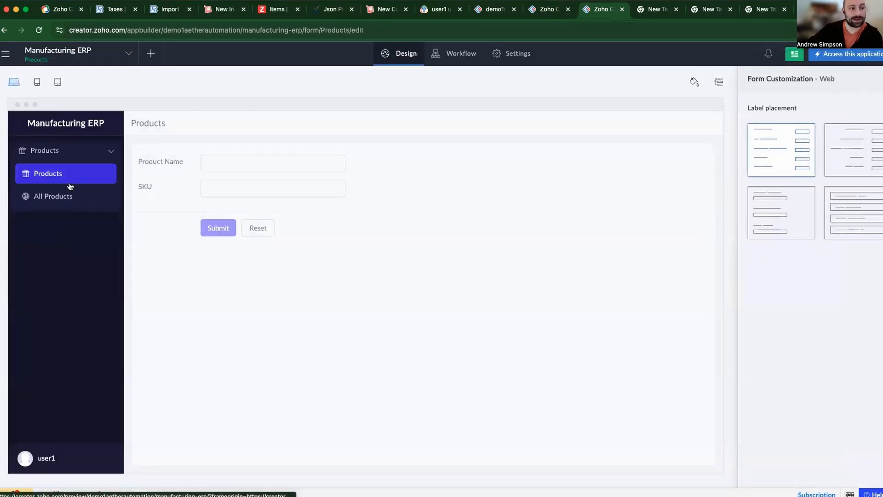
Step: Create another form from scratch named Vendors
click(152, 54)
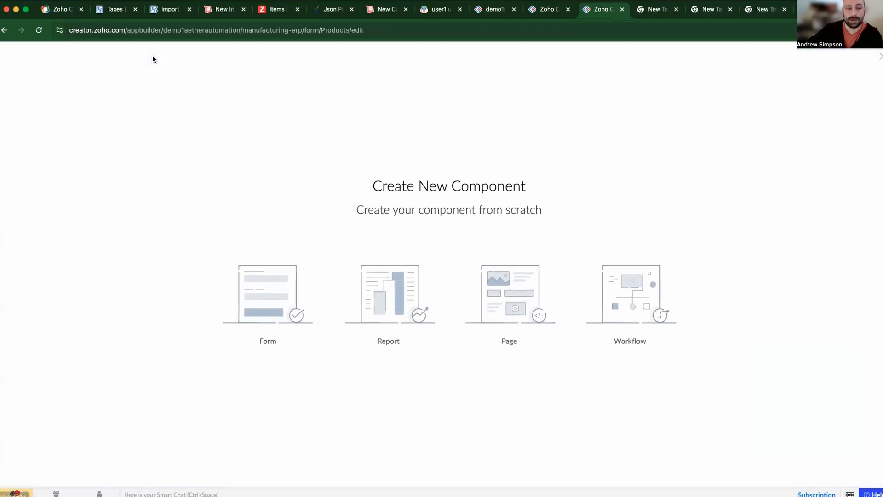
click(278, 294)
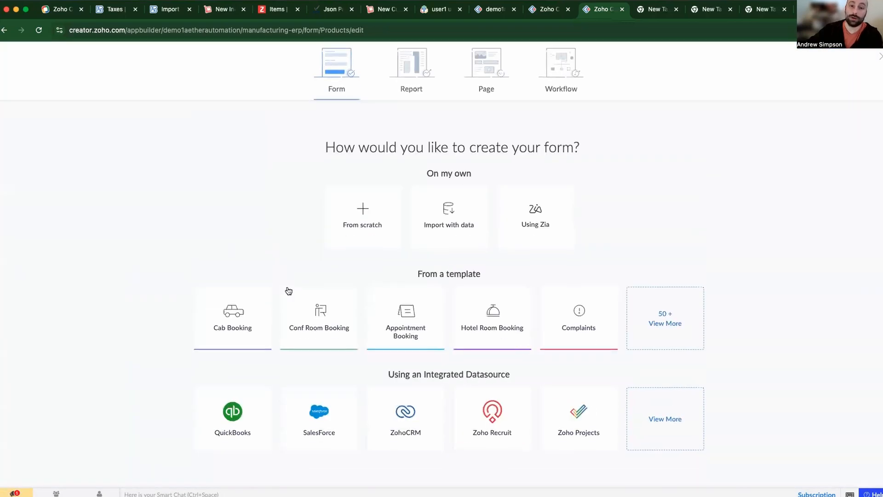
click(345, 222)
text(Vendors)
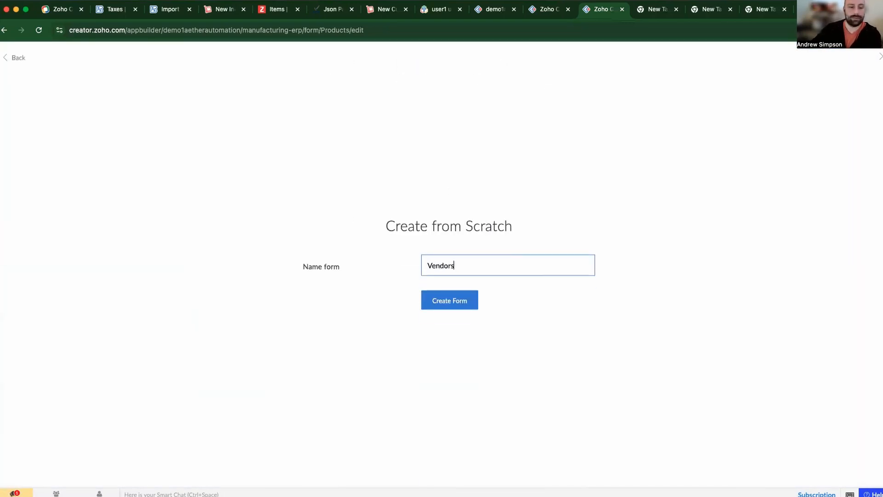
click(462, 299)
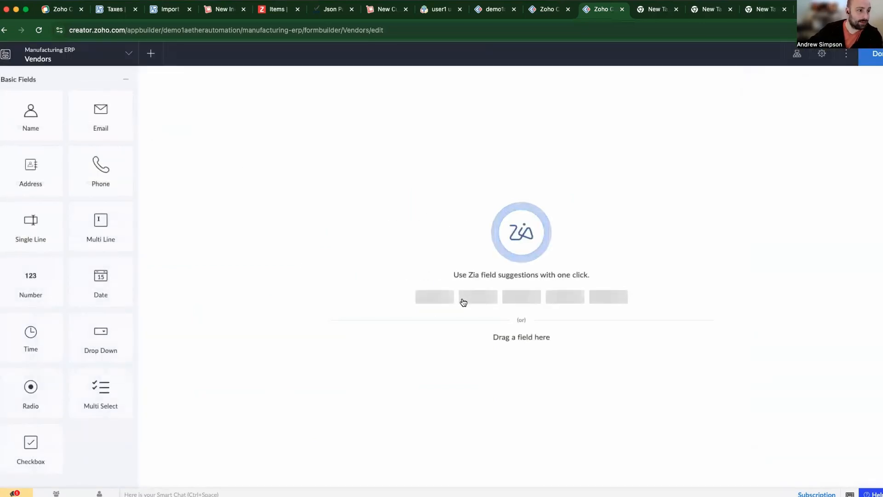
Step: Add single-line fields Vendor Name and Zoho Inventory Vendor ID to the Vendors form, and finish editing the form
drag(31, 225, 523, 108)
text(Vendor Name)
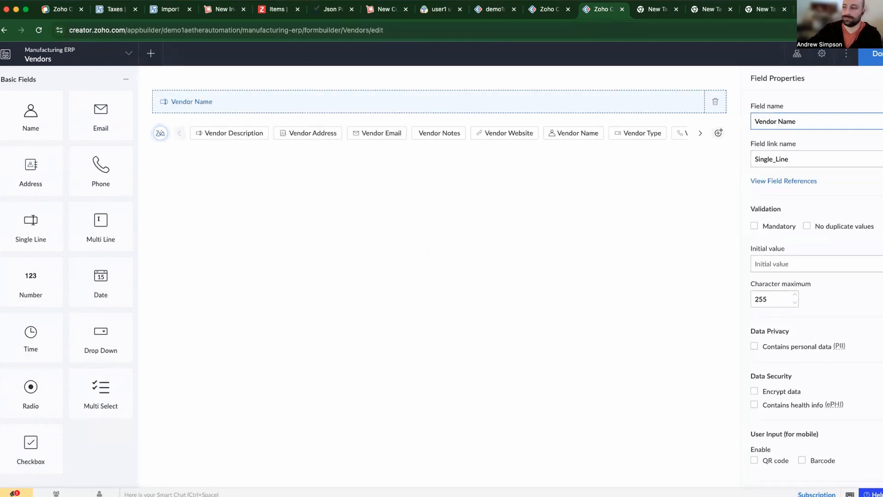
drag(39, 230, 250, 136)
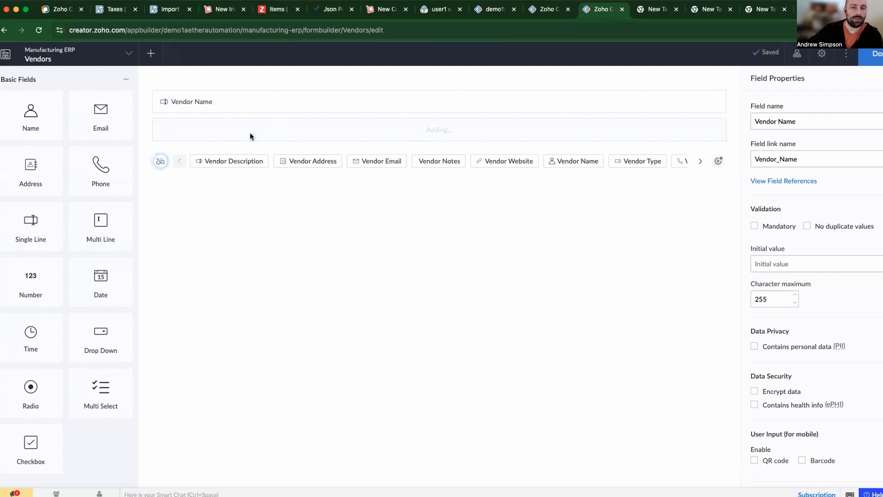
text(Zoho Inventory Vendor ID)
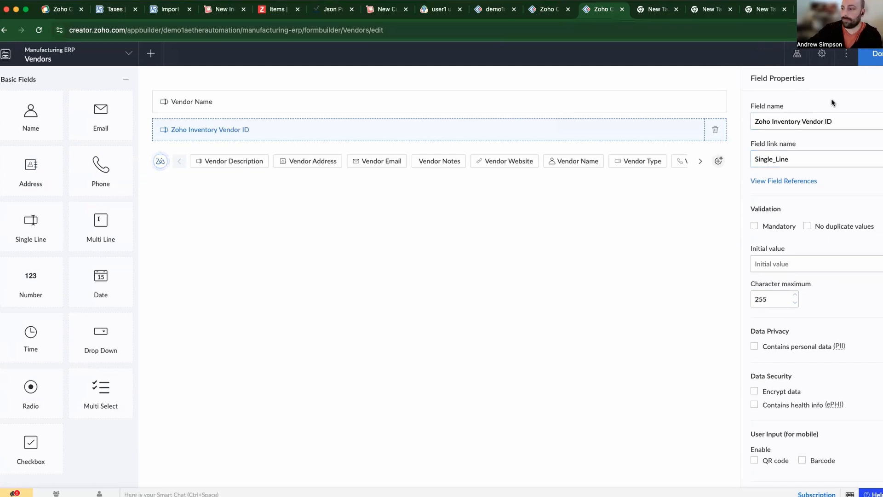
click(878, 58)
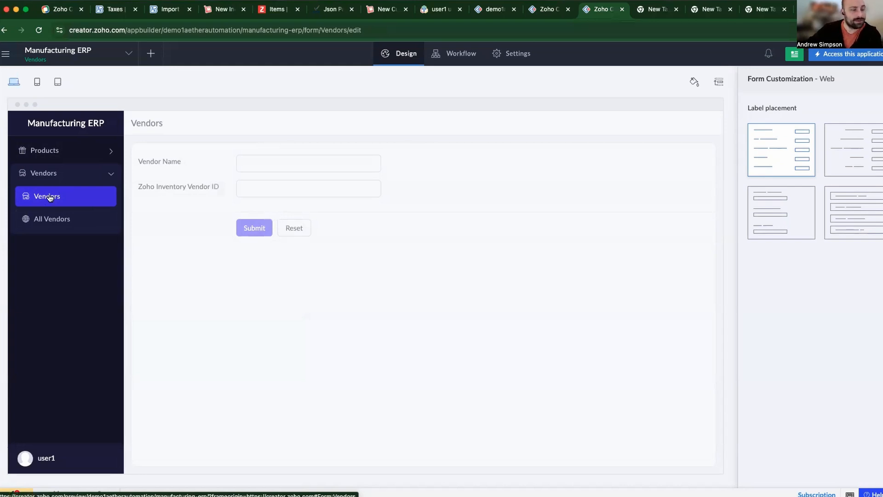
Step: Create another form from scratch named Sales Orders
click(145, 53)
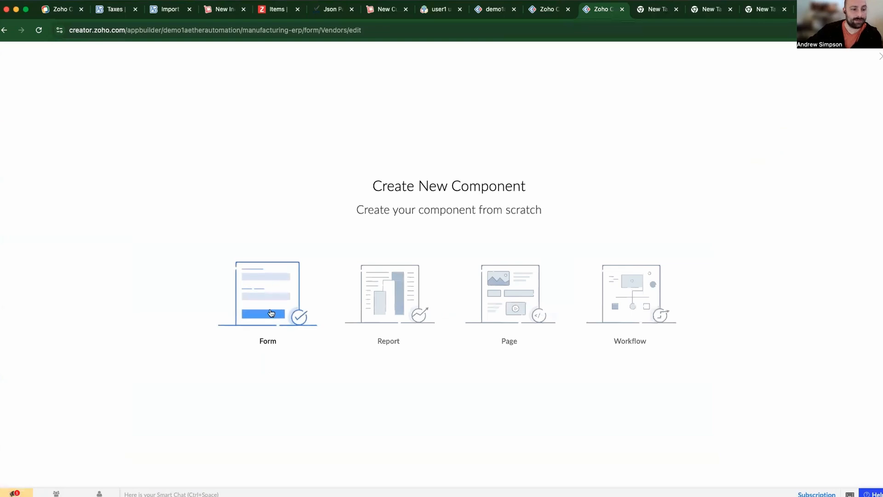
click(271, 314)
click(362, 201)
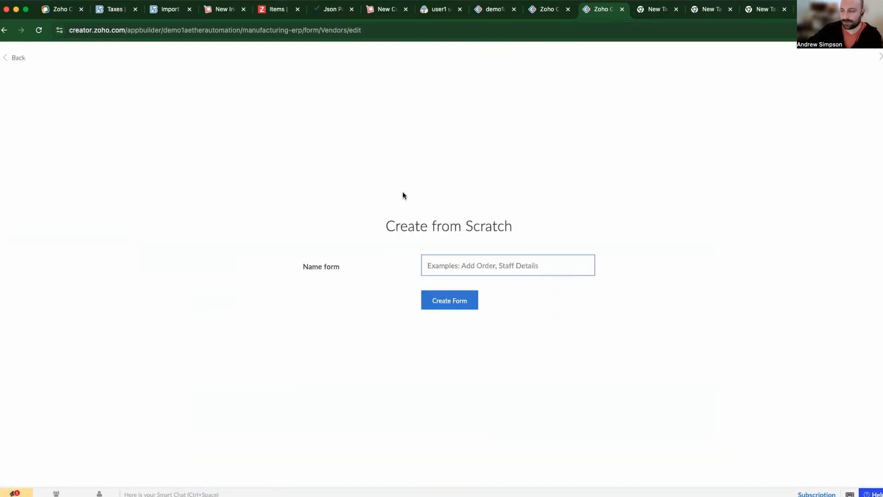
click(494, 267)
text(Sales Orders)
click(432, 299)
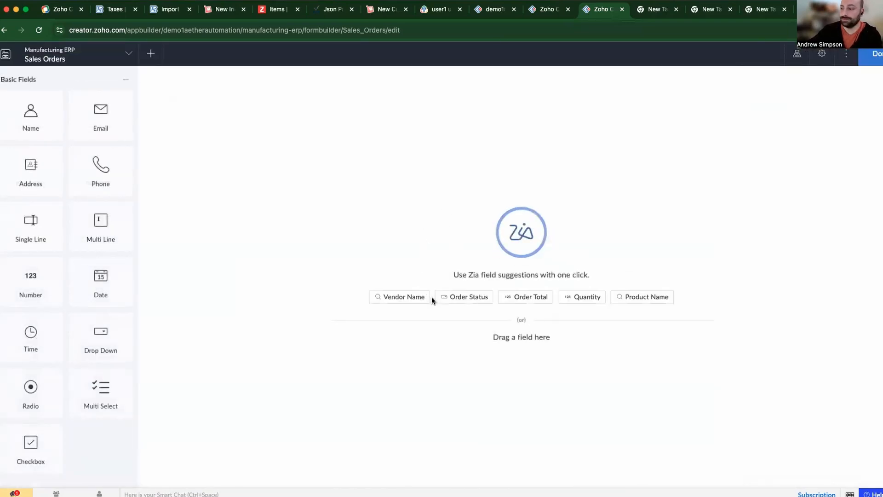
Step: Add a single-line field named Sales Order Name to the Sales Orders form
drag(30, 223, 208, 107)
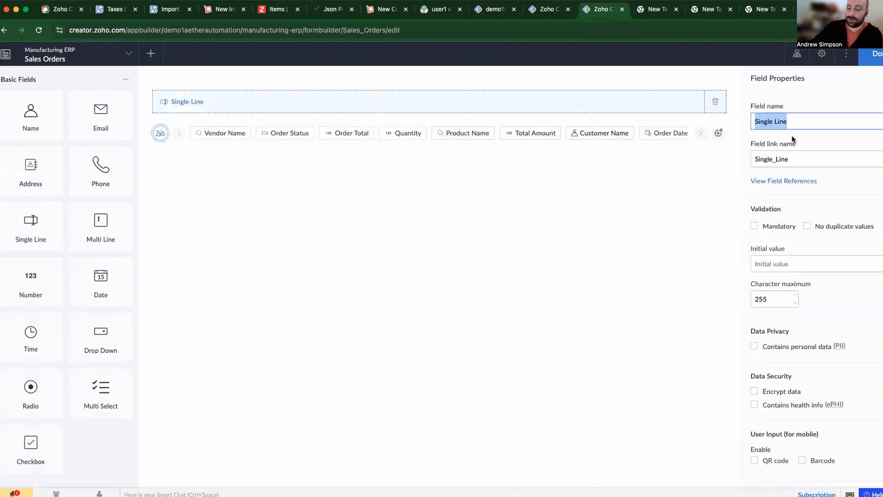
text(SAles)
key(BackSpace)
key(BackSpace)
key(BackSpace)
text(ales Order Name)
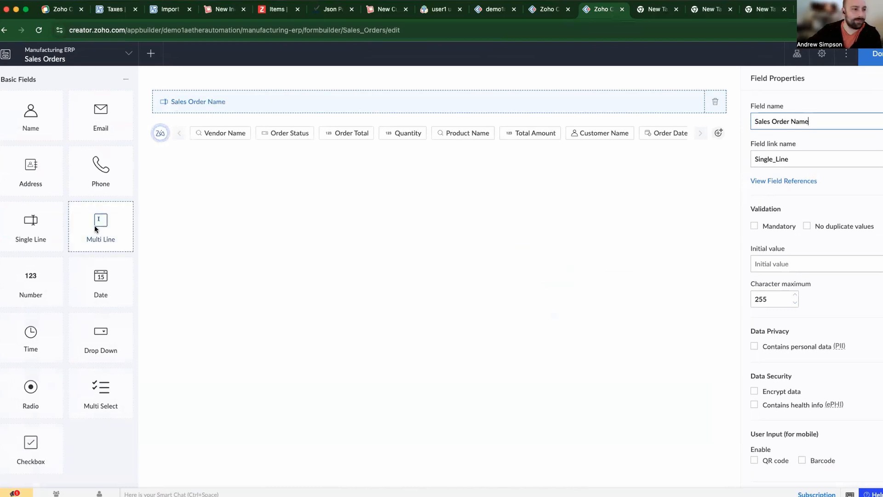
Step: Add a date field named Order Date and a single-line field named Sales Order Number below Sales Order Name
drag(101, 292, 223, 127)
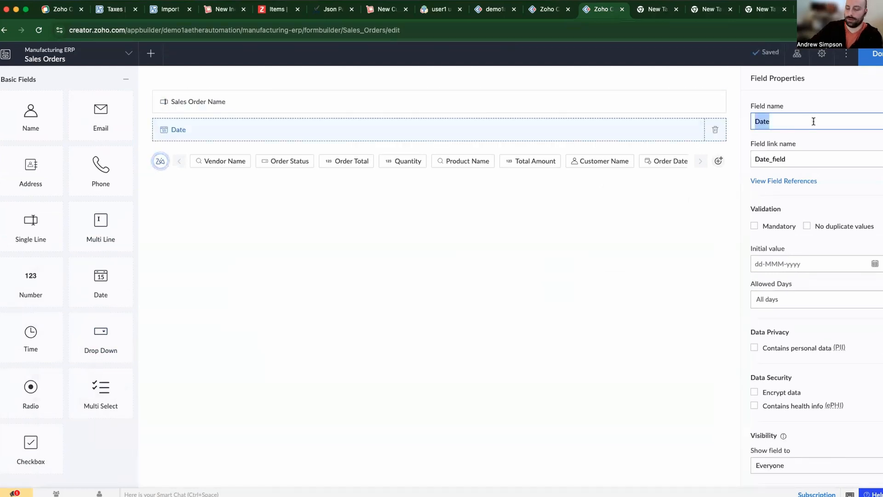
text(Order Date)
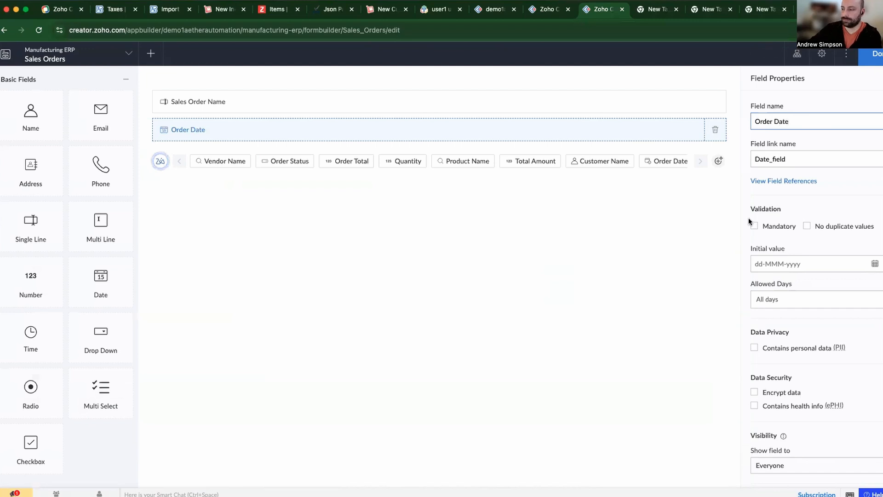
click(594, 295)
drag(30, 242, 235, 153)
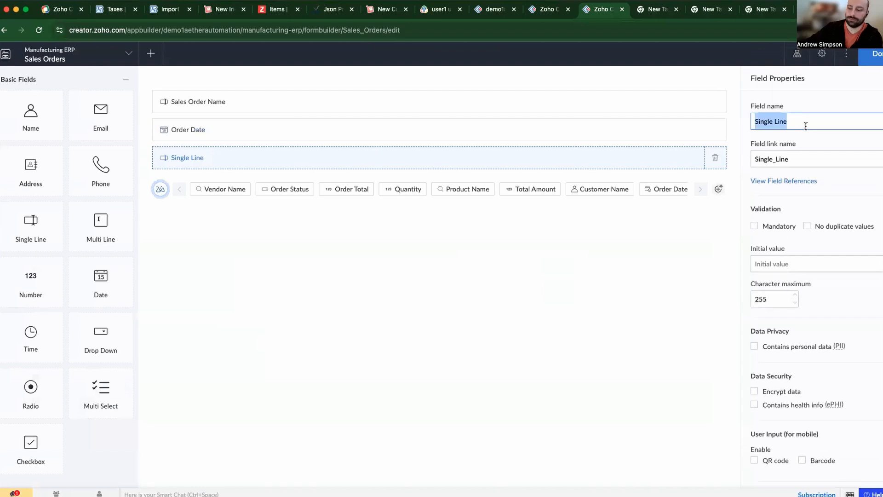
text(Sales Order Number)
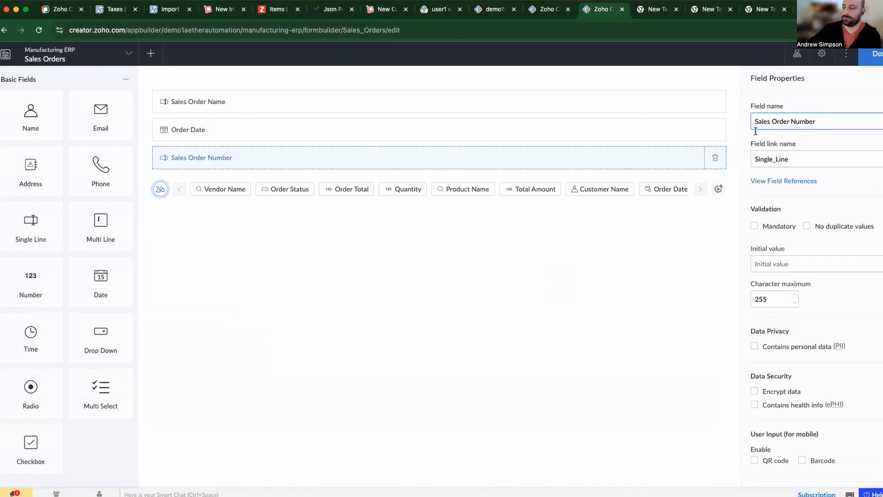
click(598, 283)
Step: Add a drop-down field named Status below Sales Order Number and rename its first two choices Received and In Progress
drag(85, 322, 243, 186)
text(Status)
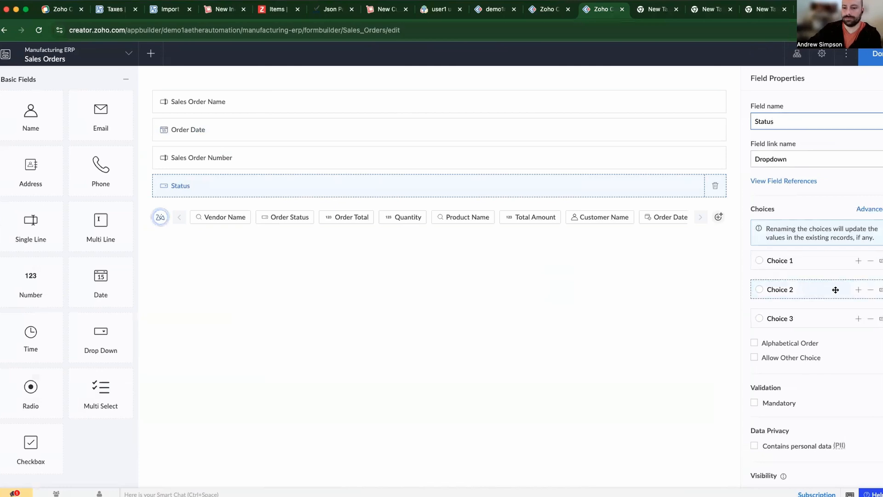
click(847, 260)
triple_click(824, 260)
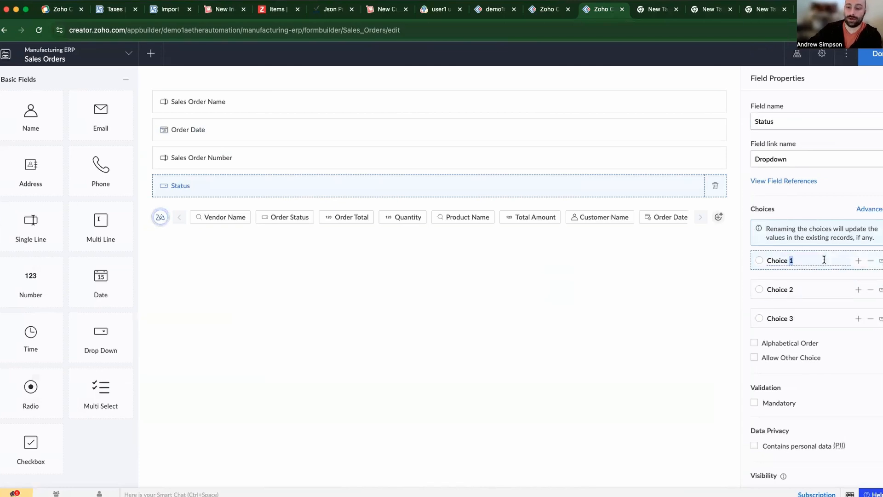
text(Received)
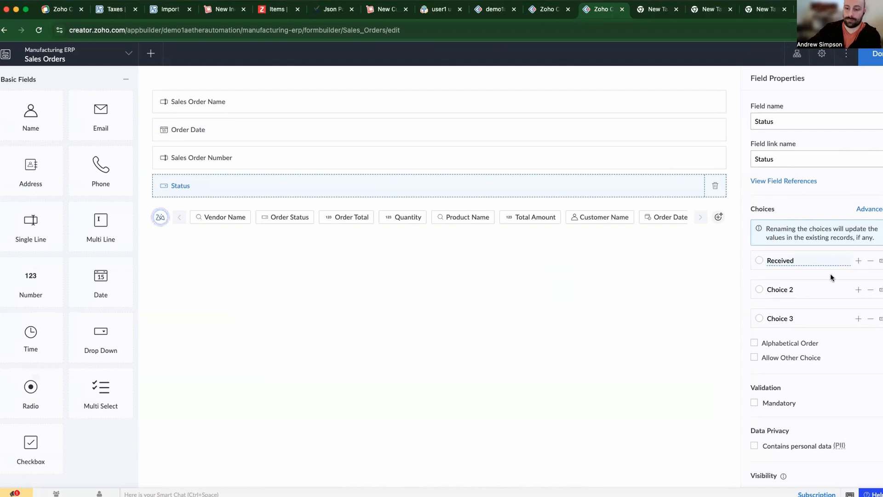
click(801, 288)
triple_click(800, 287)
text(In )
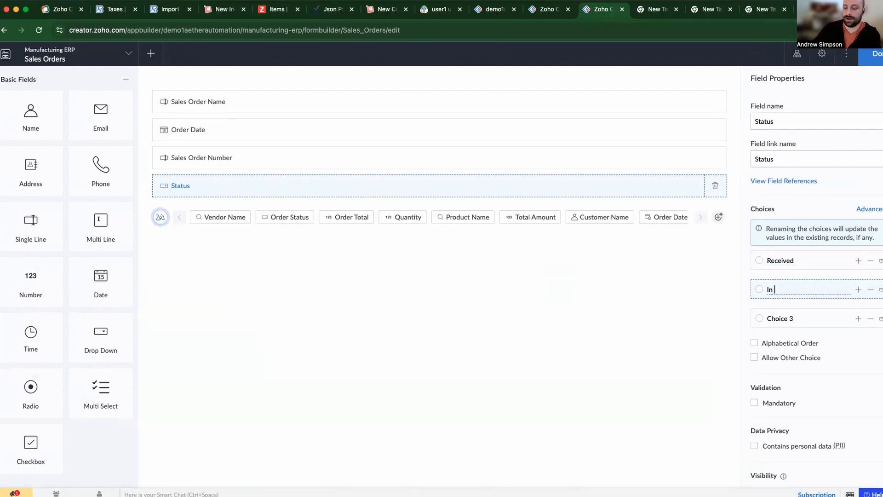
text(Progress)
Step: Rename the Status field's third choice On Hold and add a fourth choice named Shipped
click(882, 321)
triple_click(805, 317)
text(On Hold)
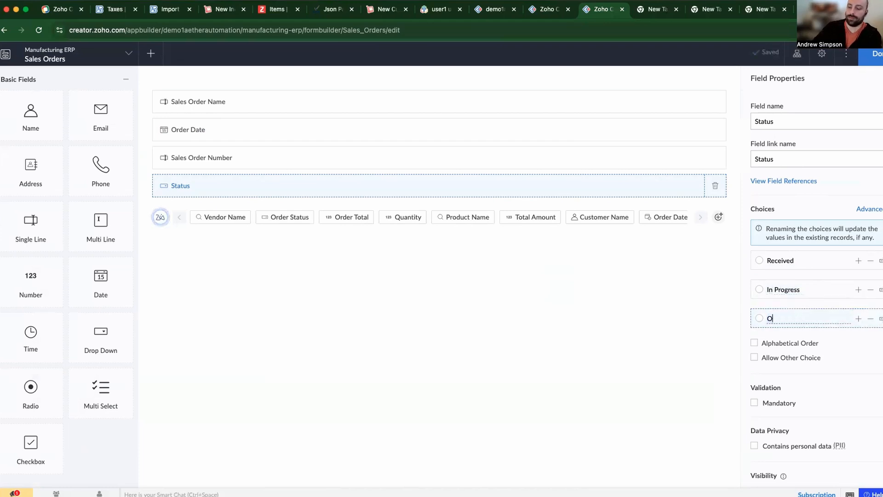
click(858, 319)
text(Shipped)
click(665, 313)
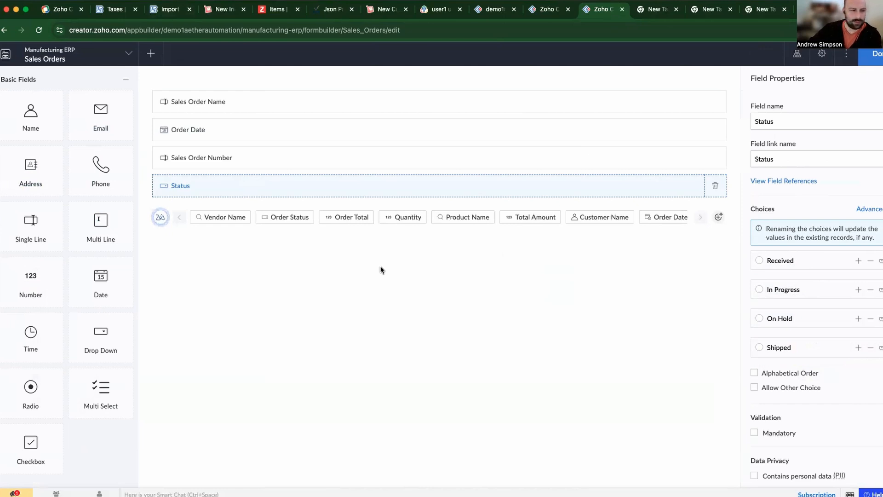
Step: Add a single-line field named Zoho Inventory Sales Order ID below the Status field
drag(70, 330, 95, 299)
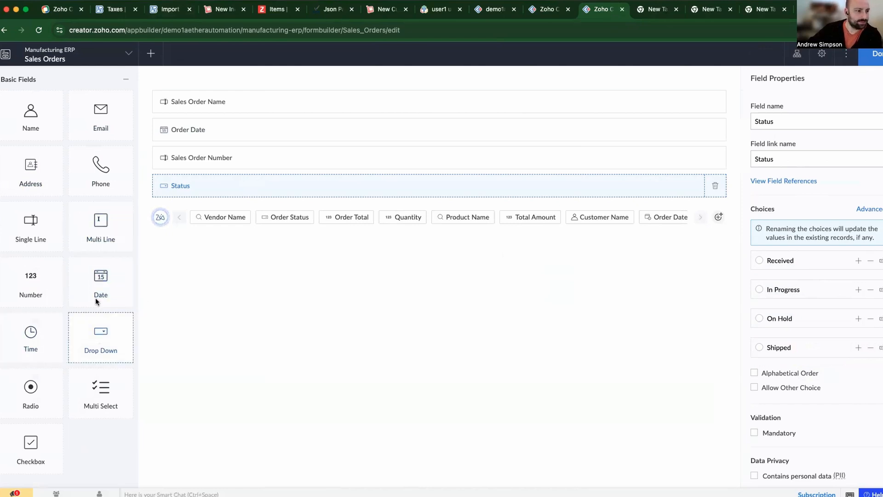
drag(30, 216, 195, 211)
triple_click(764, 121)
text(Zoho Inventory)
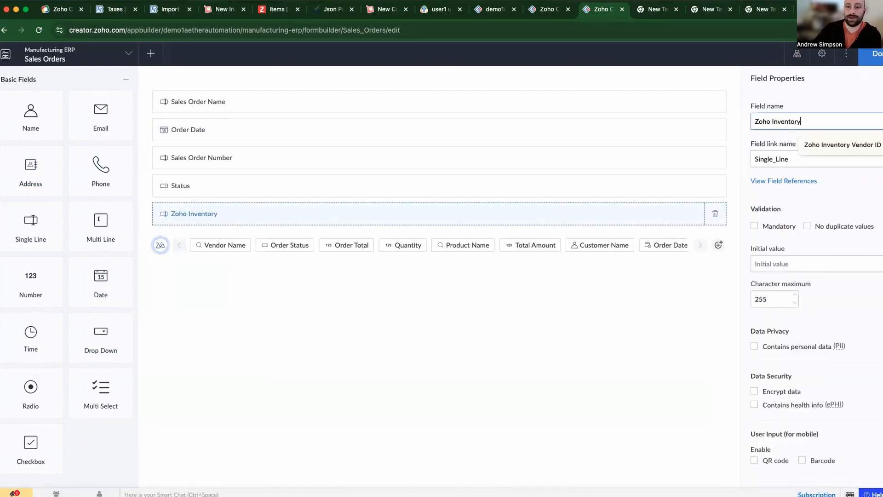
text( Sales Order)
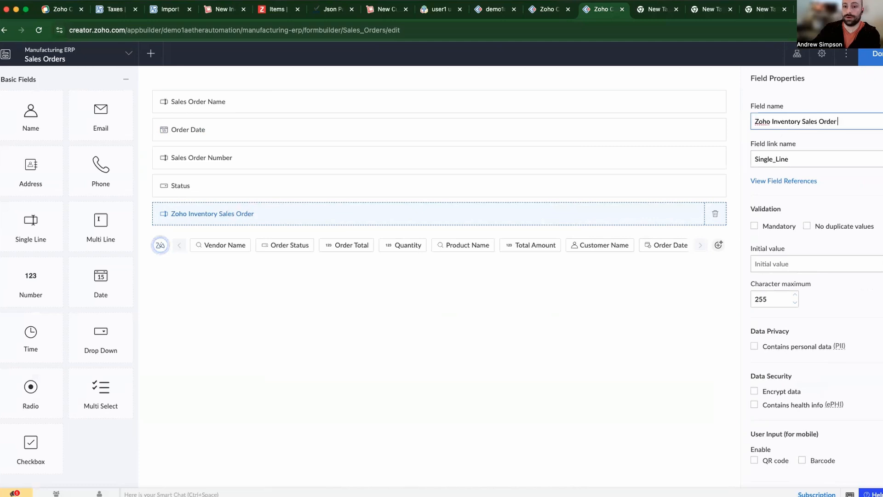
text( ID)
click(796, 86)
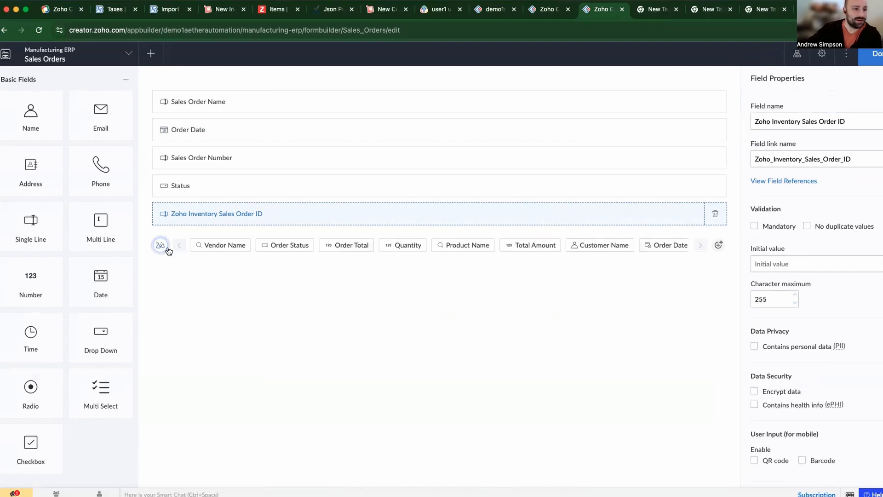
Step: Add a subform based on a blank form below the Zoho Inventory Sales Order ID field
scroll(37, 292, down, 5)
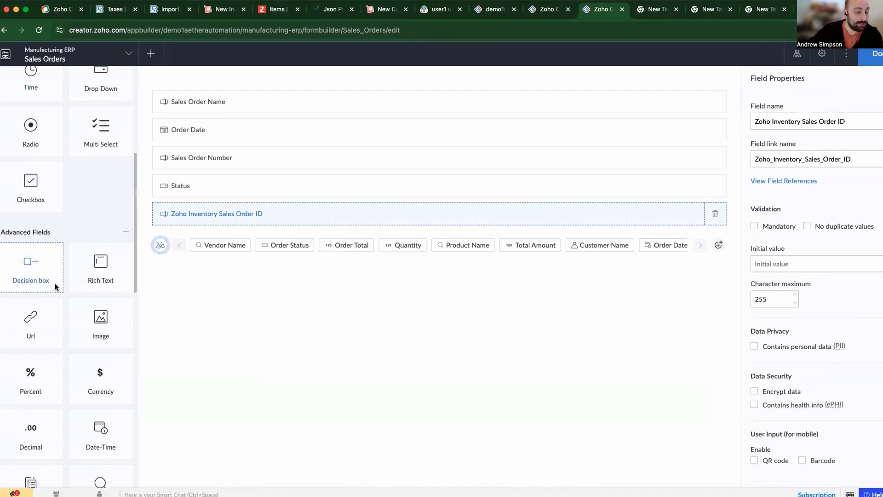
scroll(55, 283, down, 4)
scroll(59, 225, down, 4)
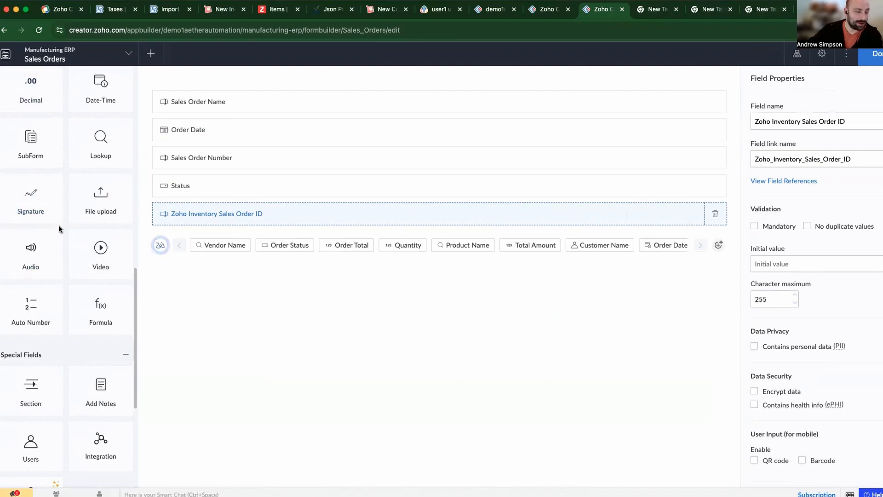
scroll(59, 229, up, 3)
drag(30, 306, 258, 274)
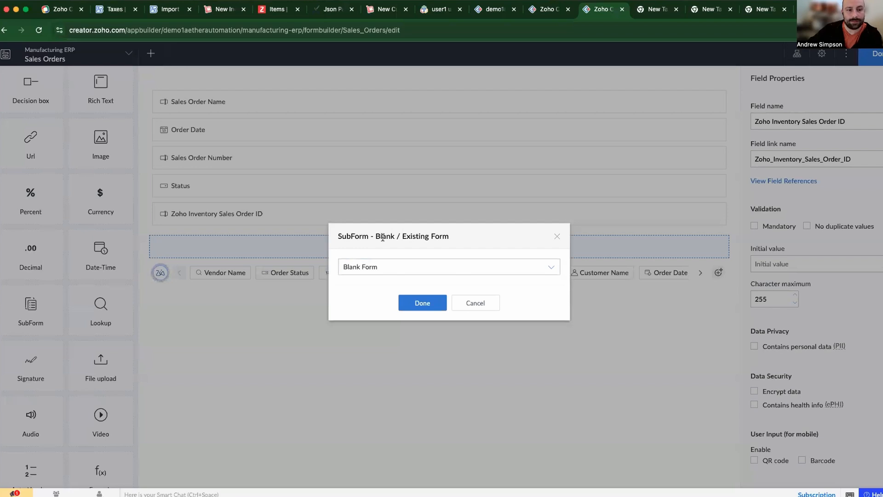
click(391, 269)
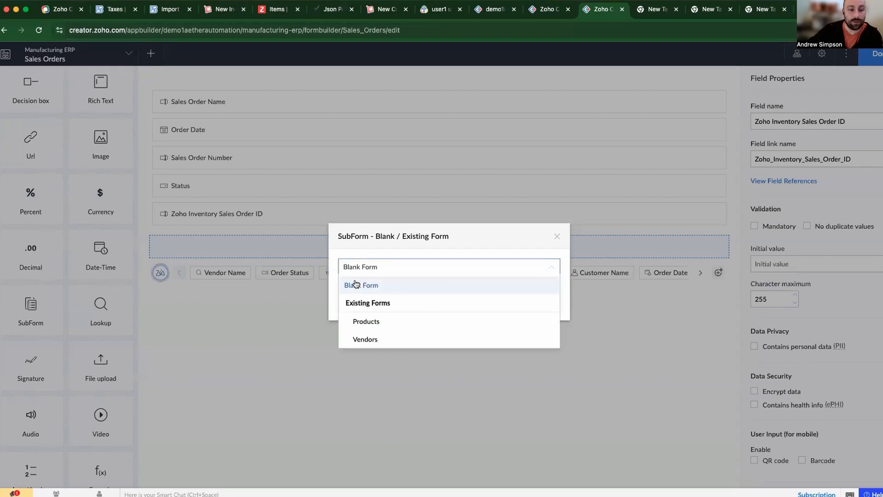
click(412, 284)
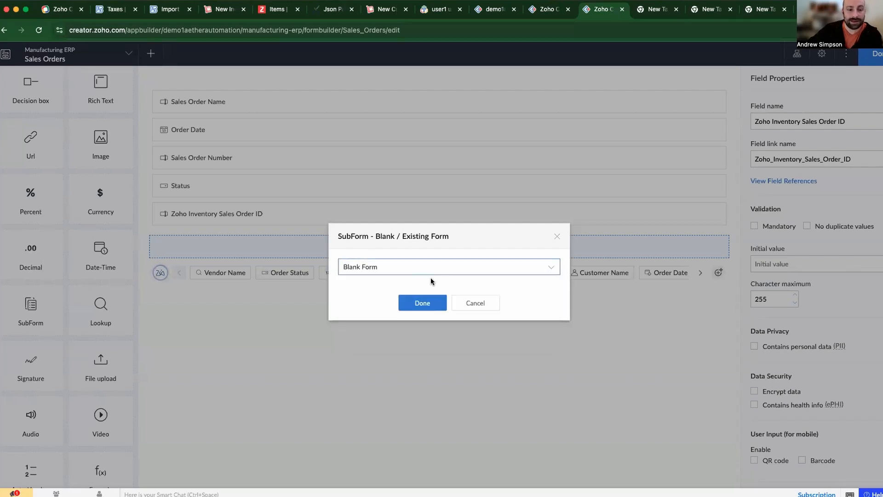
click(422, 303)
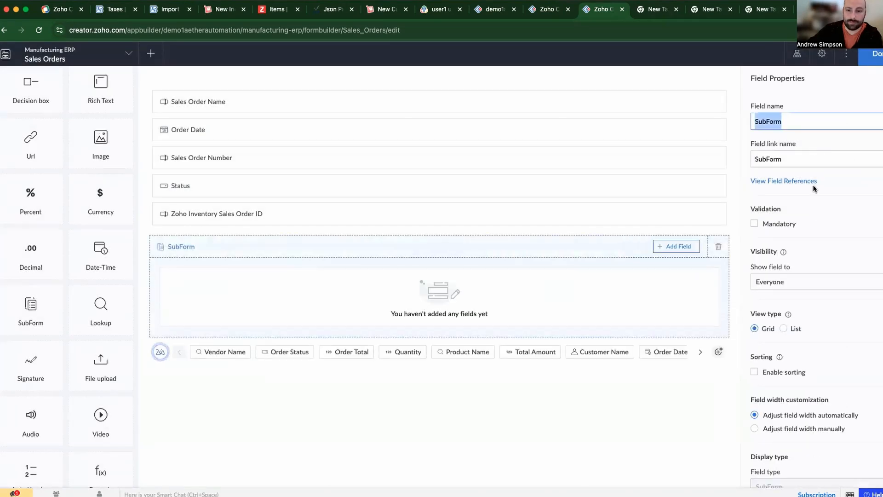
Step: Add a lookup field to the subform that fetches Product Name from the Products form
scroll(795, 354, down, 4)
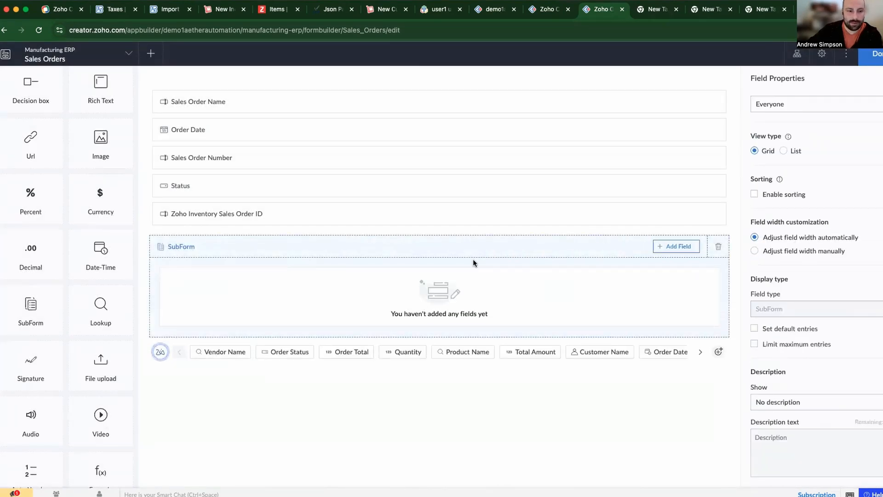
click(672, 250)
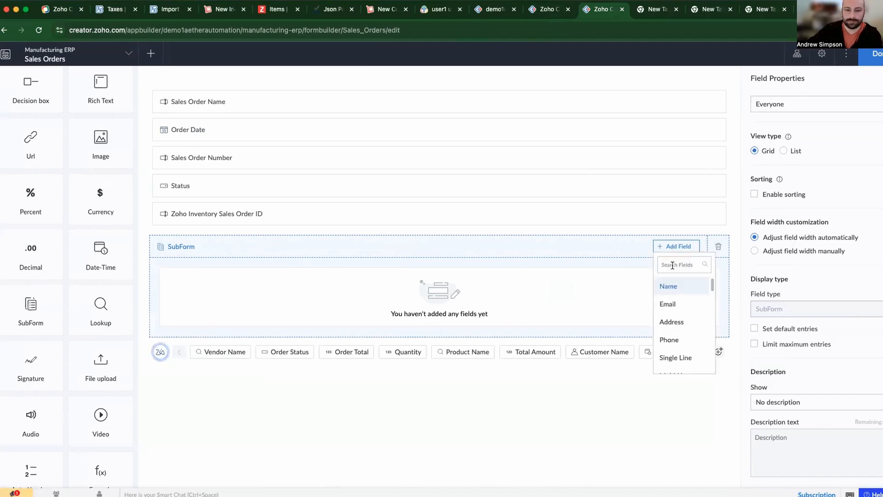
text(lo)
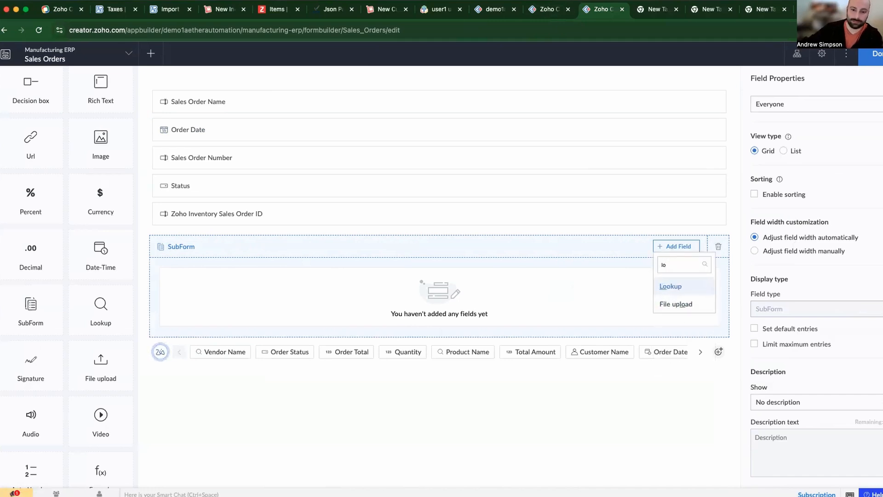
key(Return)
click(444, 237)
click(445, 259)
click(573, 233)
click(566, 252)
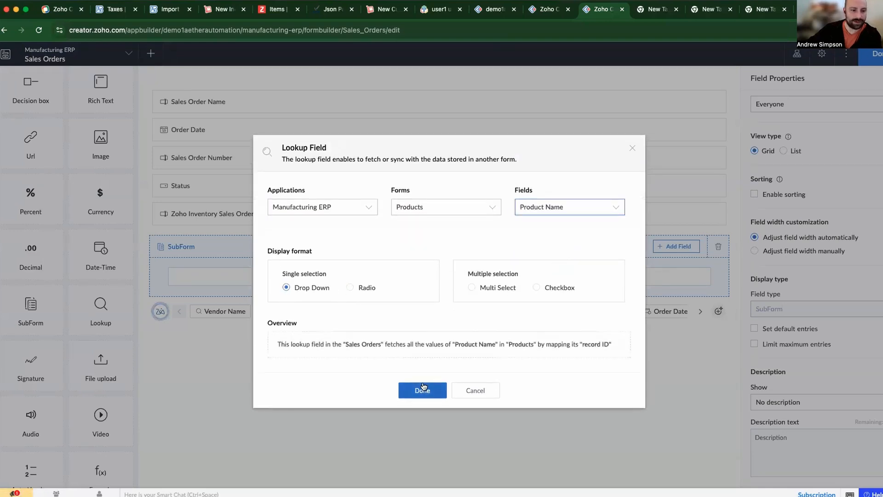
click(423, 389)
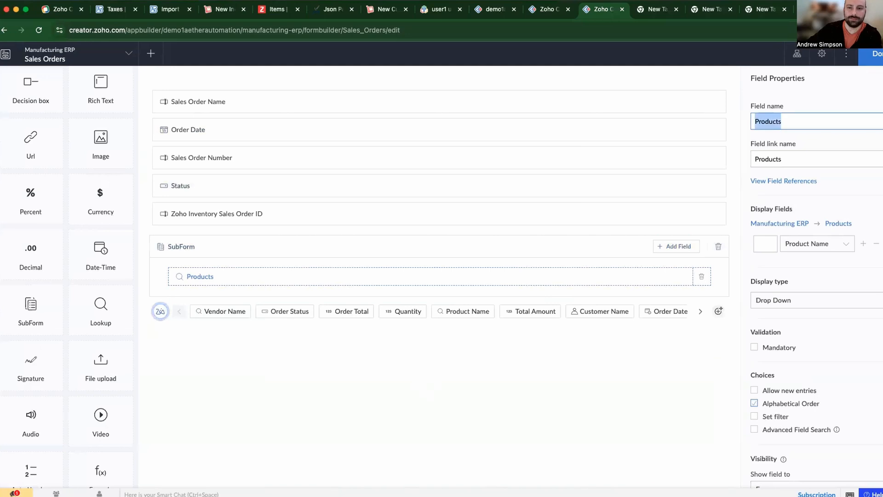
Step: Finish editing the Sales Orders form and remove the Sales Orders filter from the application's list of reports
drag(595, 13, 639, 15)
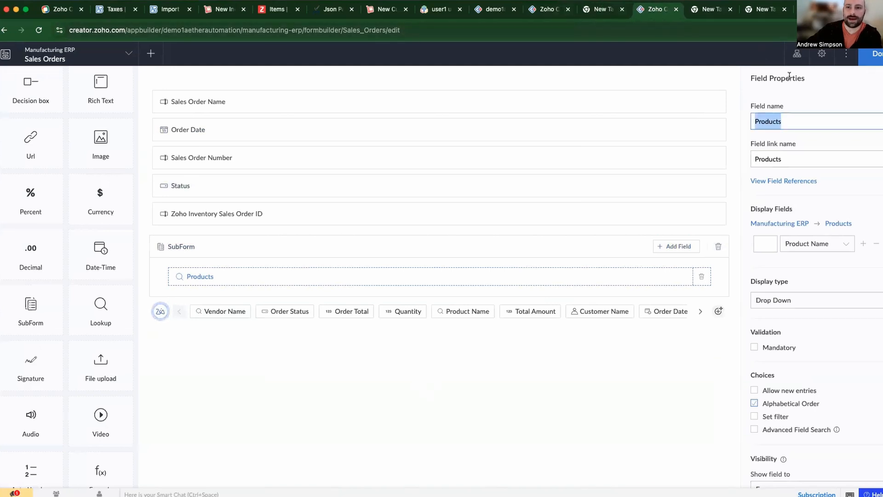
click(858, 55)
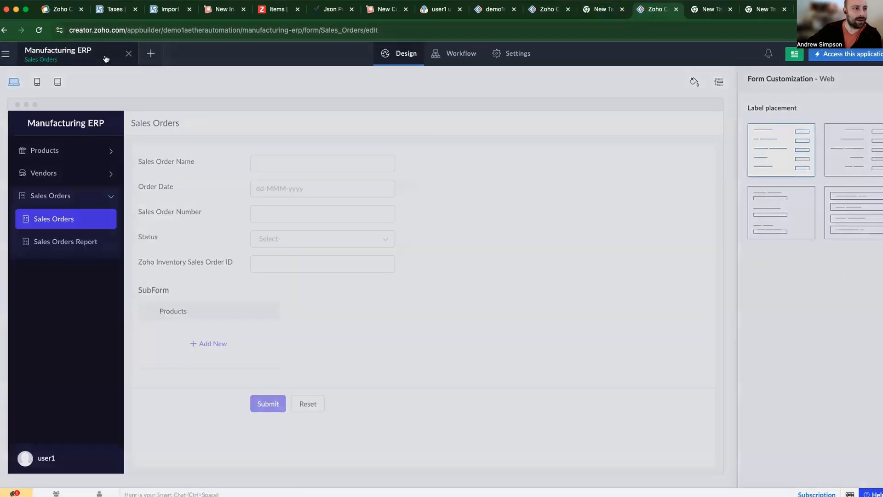
click(106, 58)
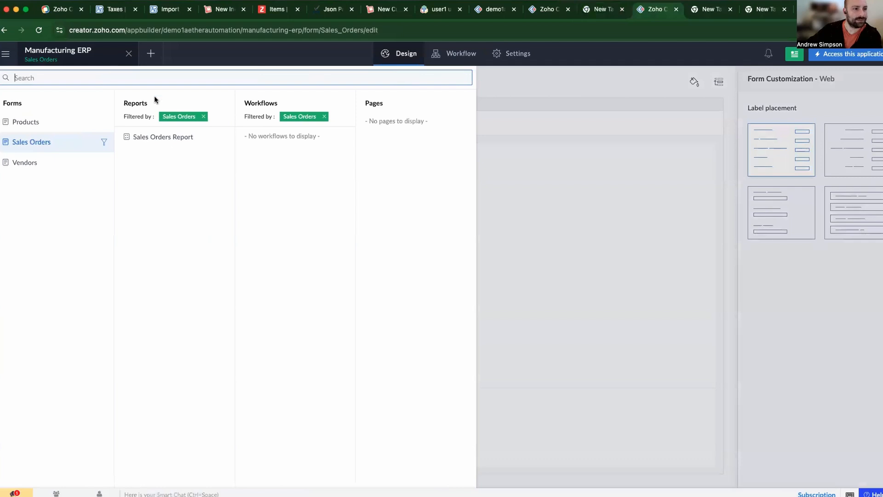
click(203, 117)
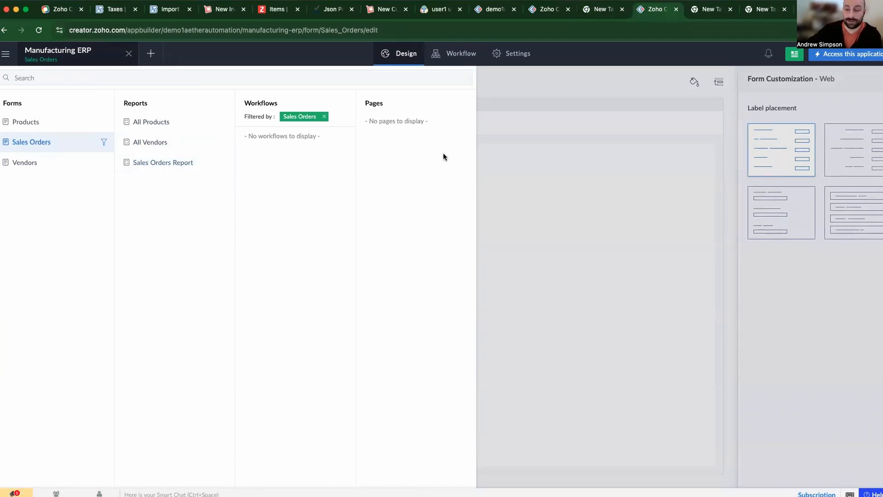
Step: Create a new form from scratch named Sales Order Line Items, working in a separate browser tab
click(151, 53)
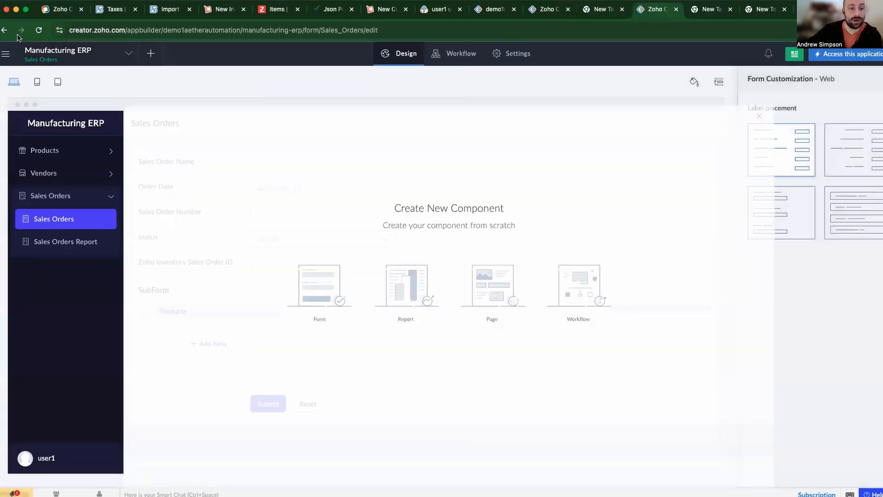
super+click(4, 30)
drag(612, 15, 650, 14)
click(262, 319)
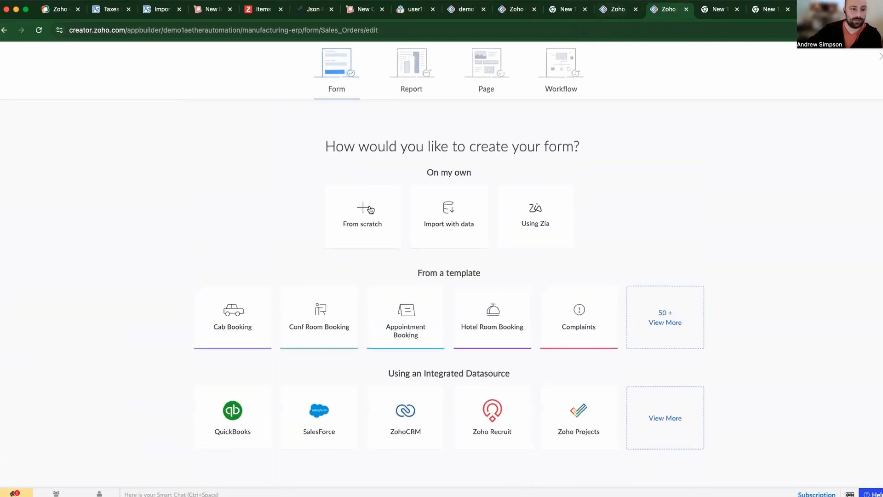
click(370, 210)
text(Sales Order Line Items)
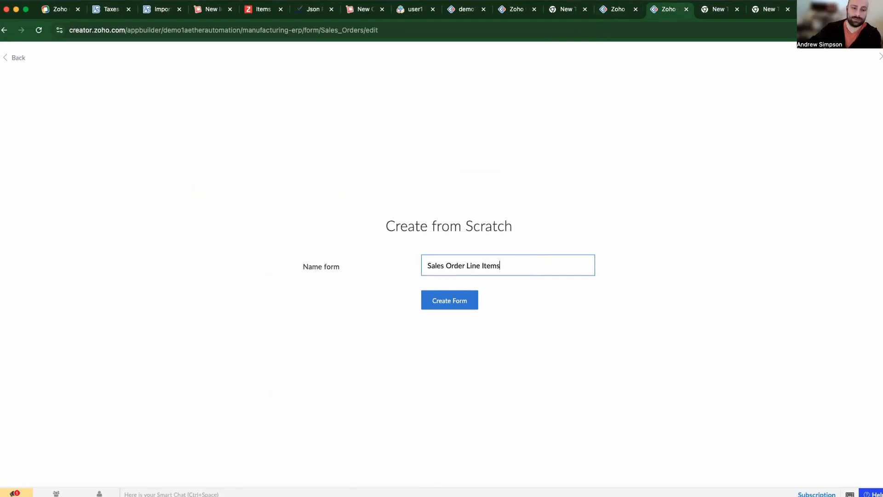
click(469, 297)
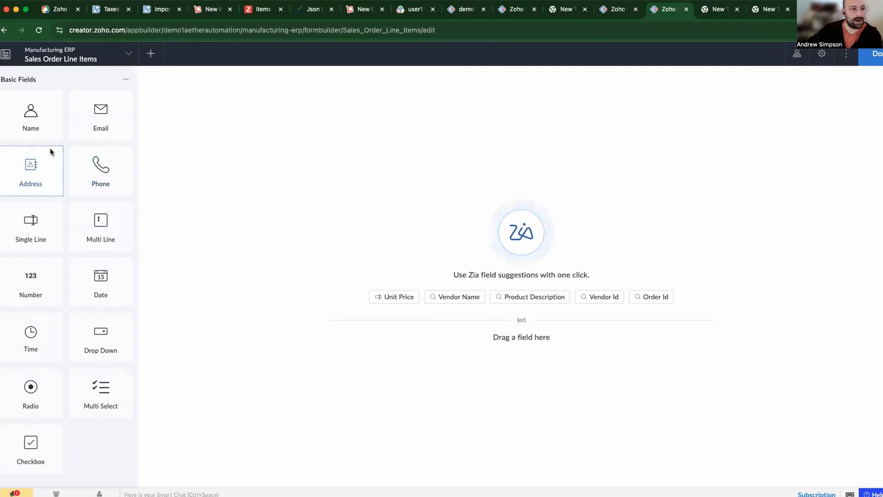
Step: Add a lookup field to the Sales Order Line Items form that fetches Product Name from the Products form
scroll(34, 433, down, 10)
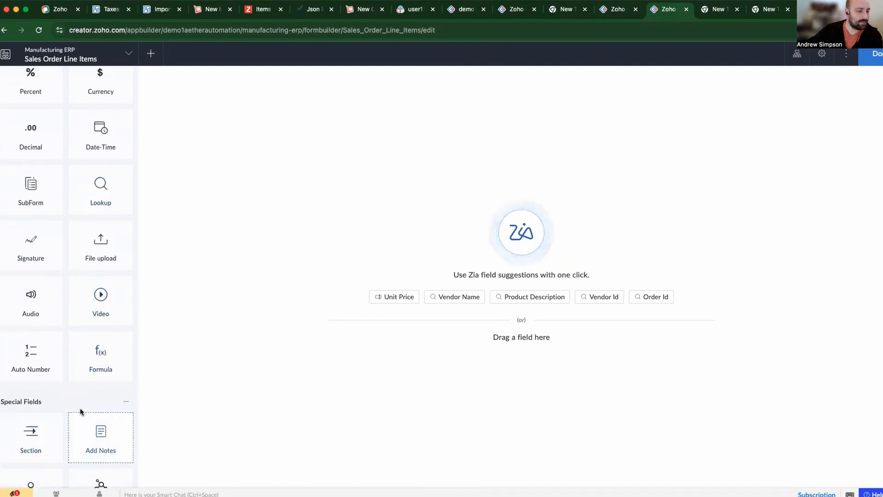
scroll(65, 326, down, 4)
scroll(65, 326, up, 8)
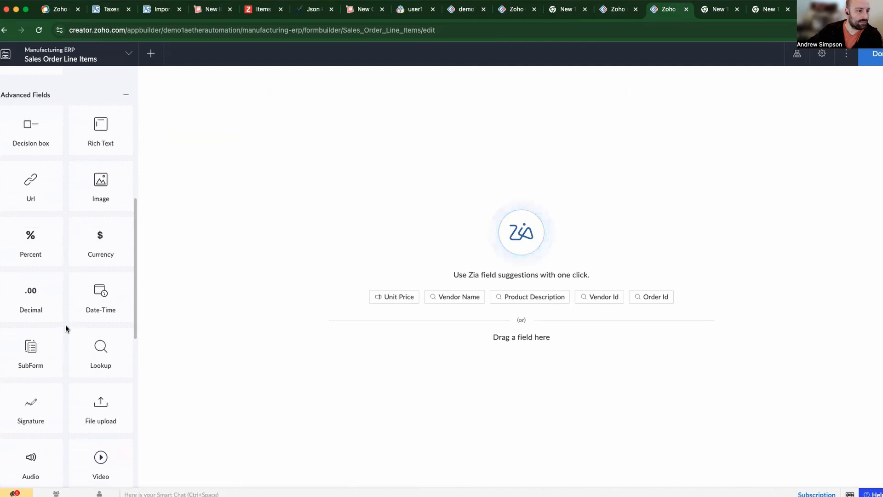
drag(89, 357, 367, 111)
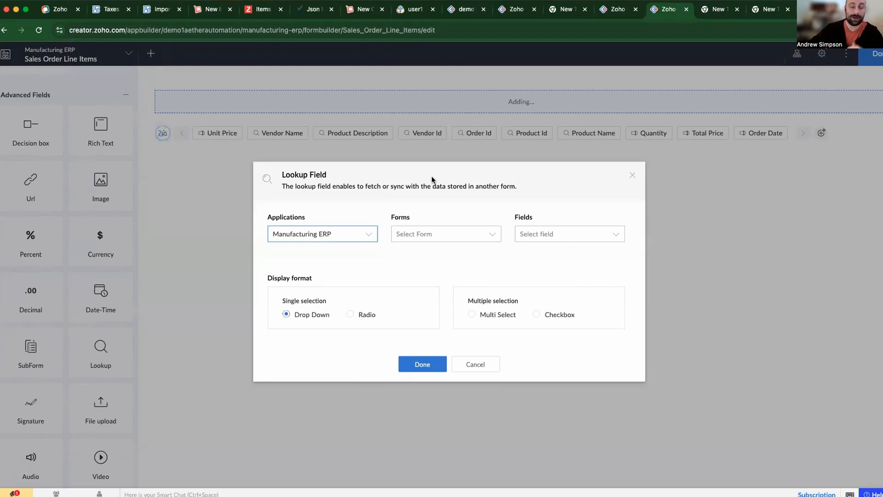
click(418, 232)
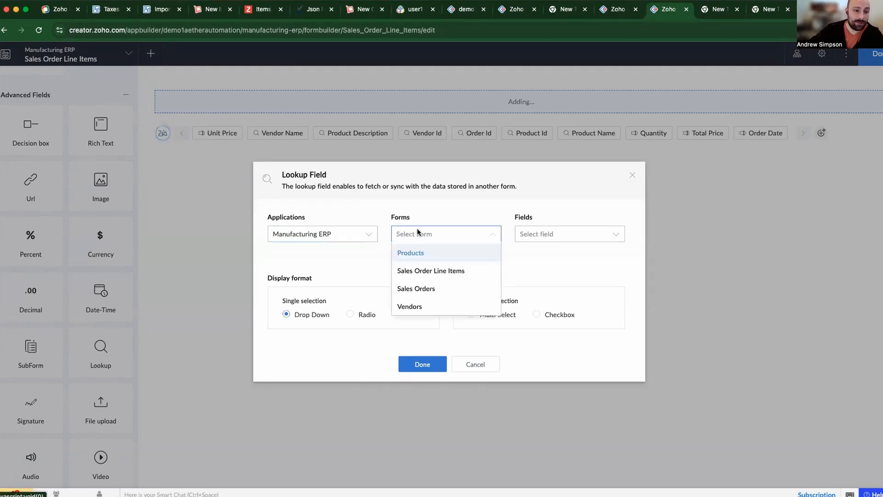
click(426, 256)
click(564, 235)
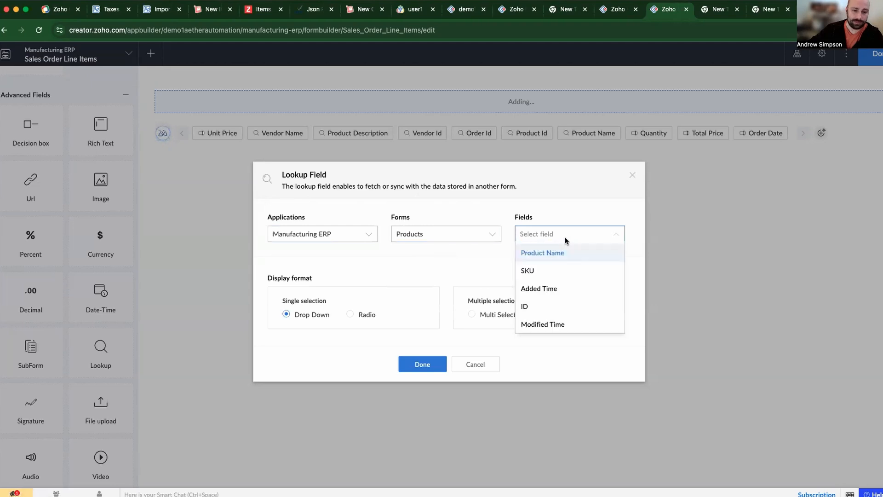
click(559, 253)
click(426, 390)
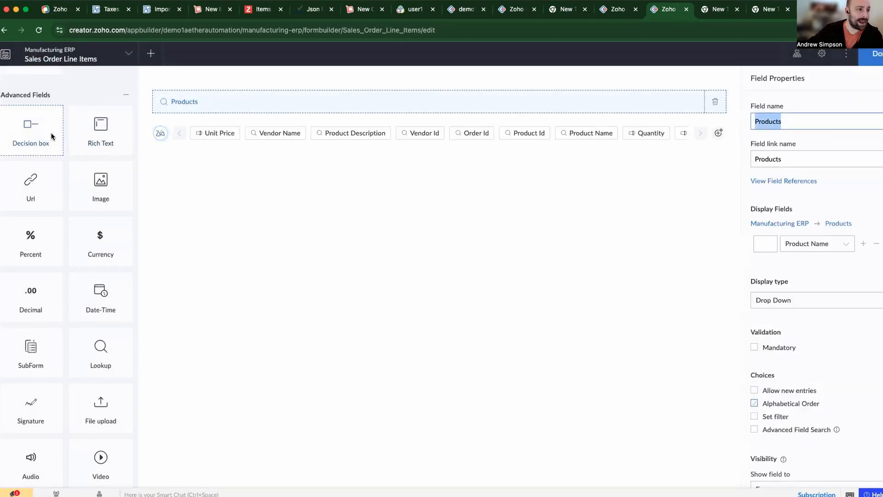
Step: Add two number fields below the Products lookup, named Quantity and Available Product Quantity at time of Order
scroll(79, 247, up, 6)
scroll(78, 244, up, 2)
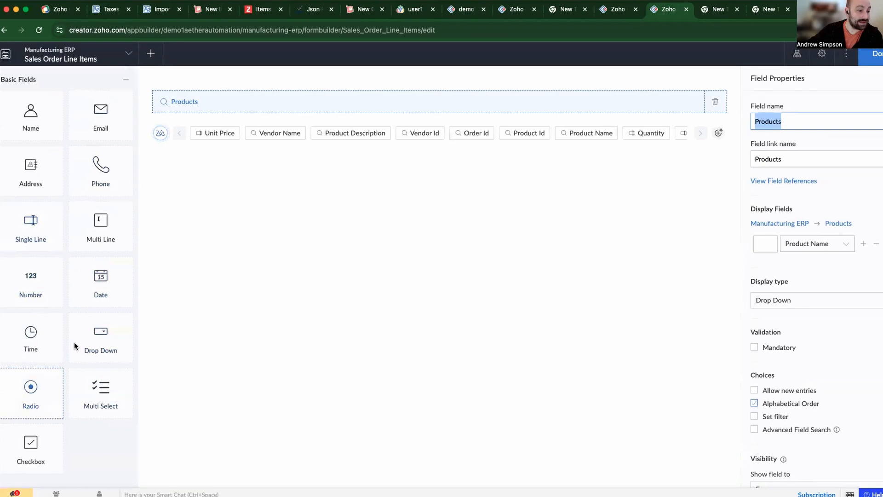
drag(32, 281, 263, 136)
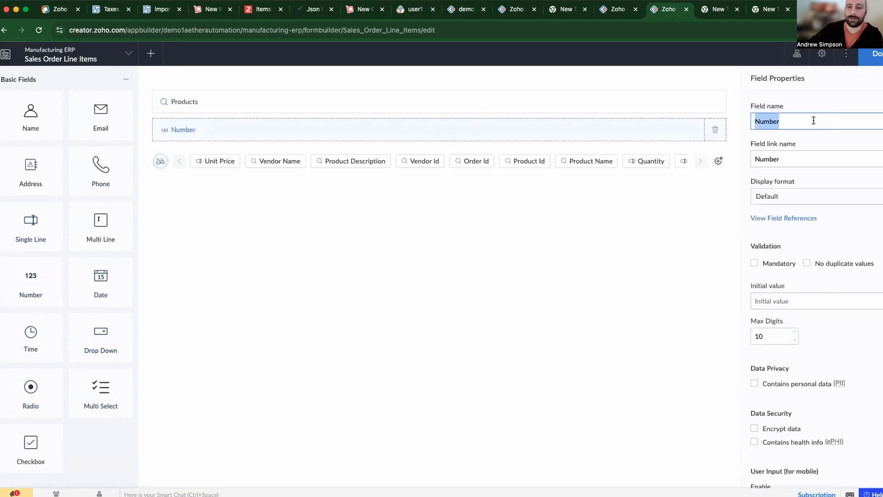
text(Quantity)
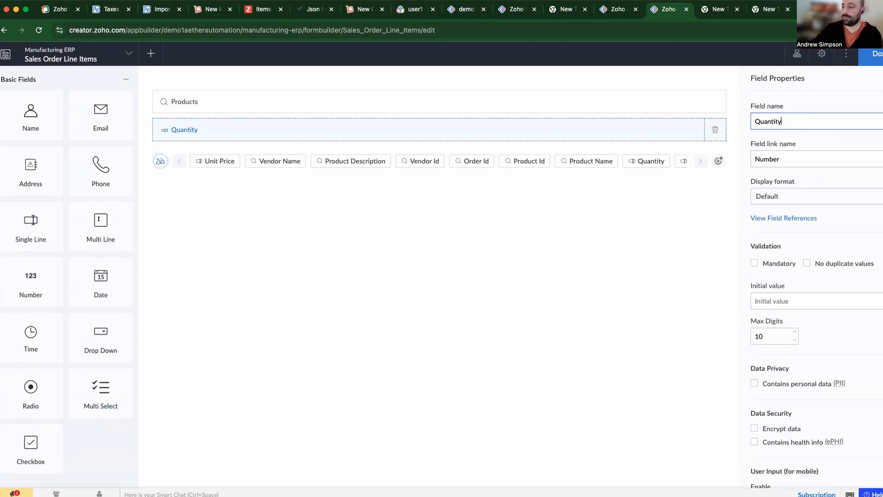
click(506, 259)
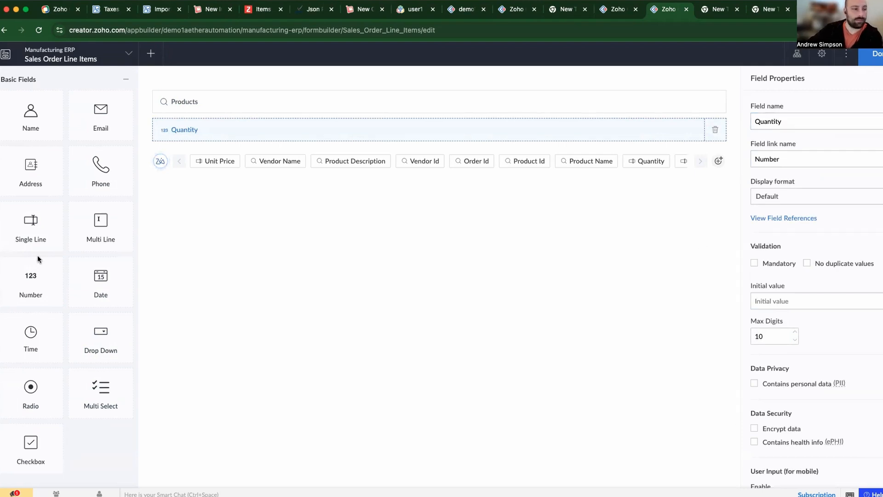
drag(21, 290, 268, 152)
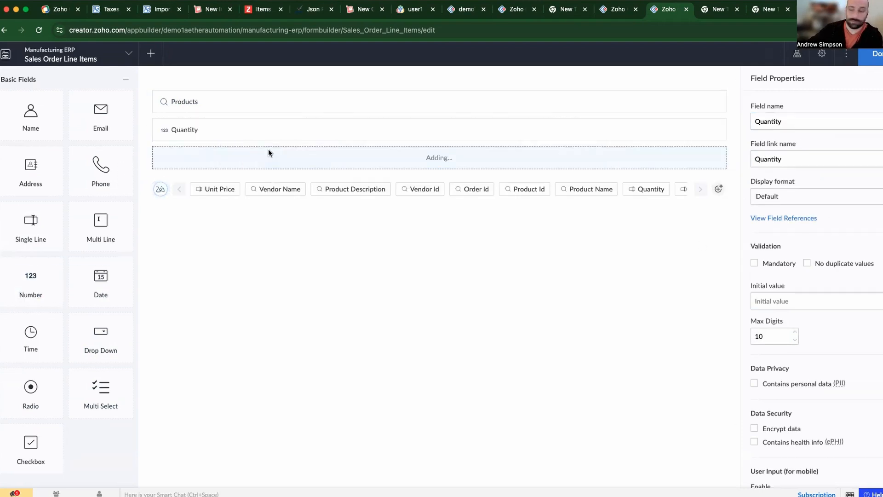
text(Available Product Quantity at time of Order)
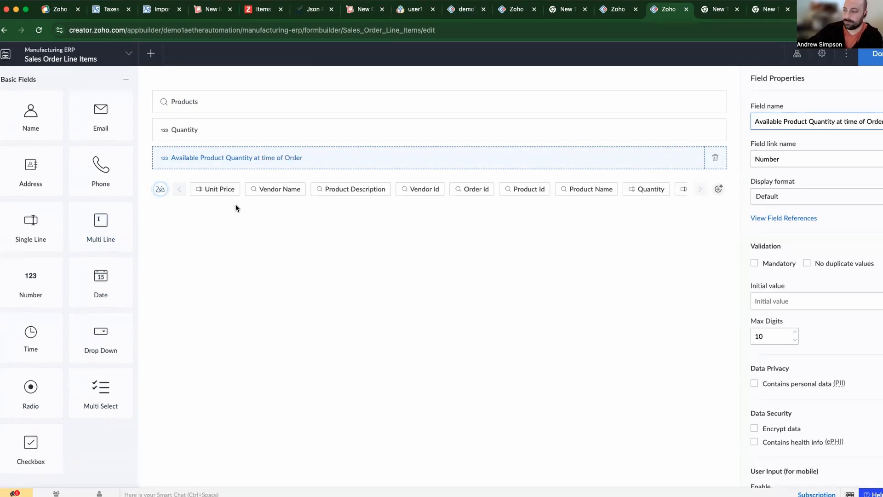
Step: Add a number field named Received Products below Available Product Quantity at time of Order
click(291, 208)
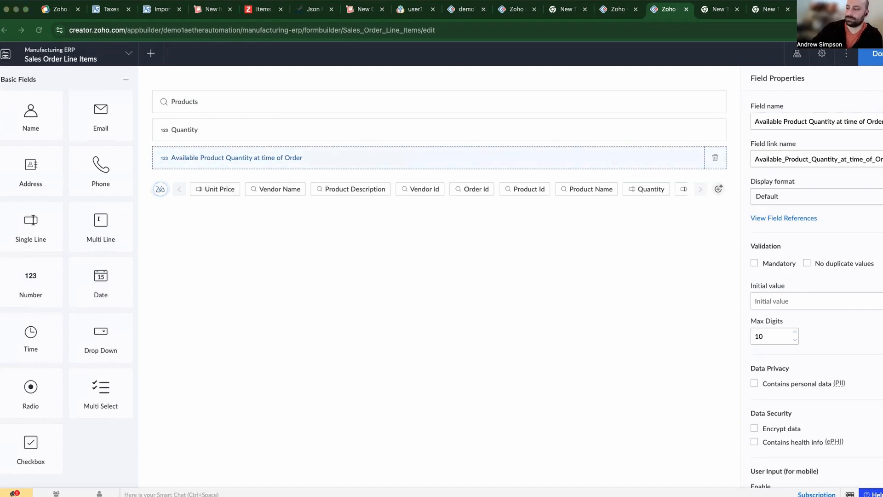
drag(28, 271, 291, 187)
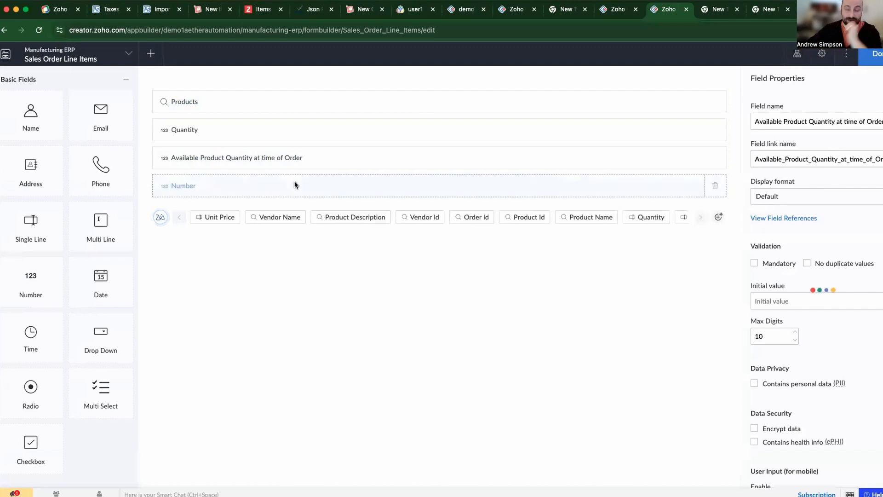
text(R)
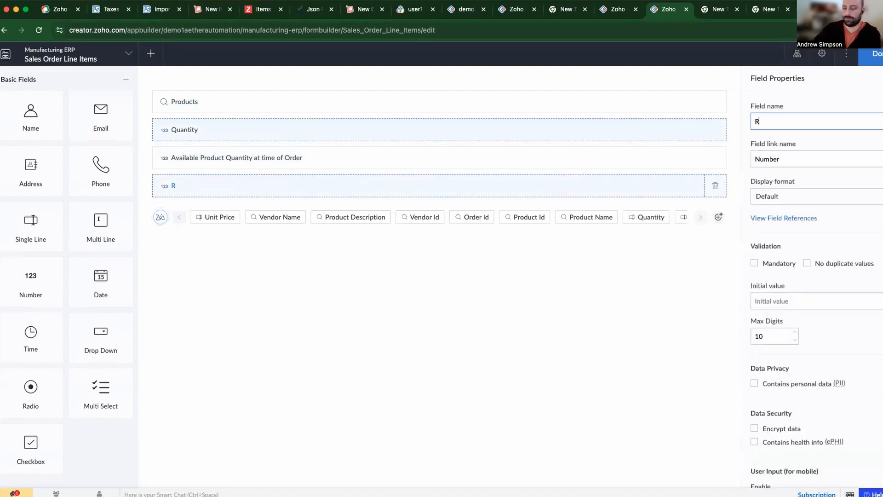
text(eceived Produc)
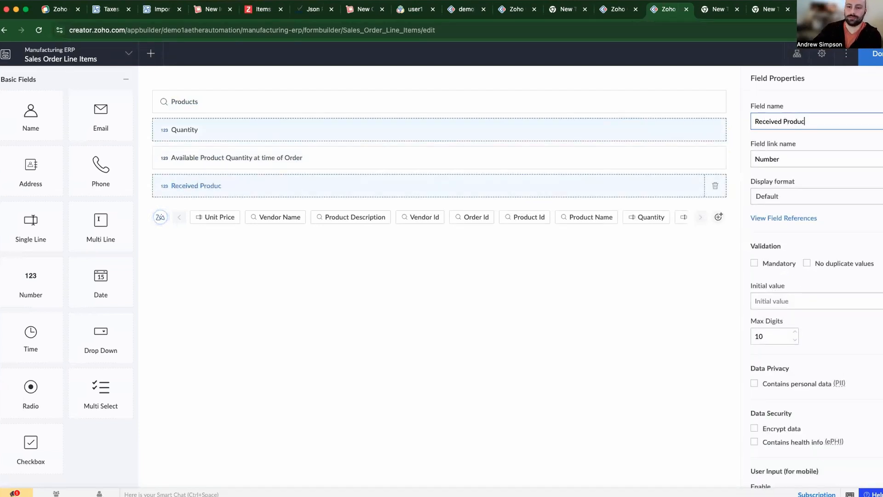
text(ts)
click(730, 158)
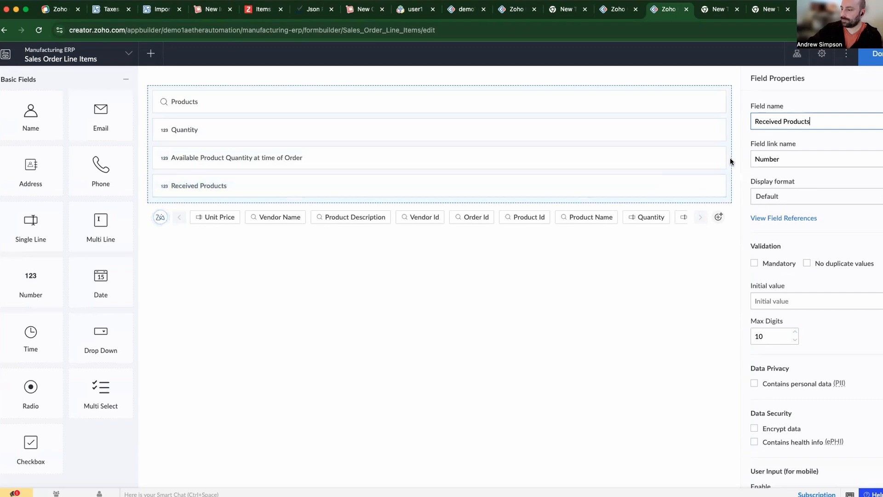
Step: Add a number field named Bult Products below Received Products
drag(35, 305, 252, 208)
text(Number)
key(BackSpace)
key(BackSpace)
key(BackSpace)
key(BackSpace)
text(Bult Products)
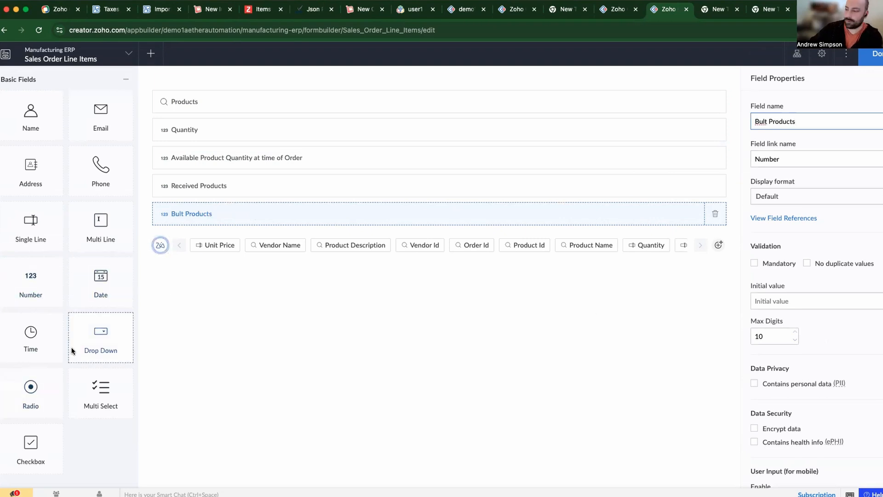
Step: Add a drop-down field named Status below Bult Products, with On Back Order as its first choice
drag(97, 337, 264, 240)
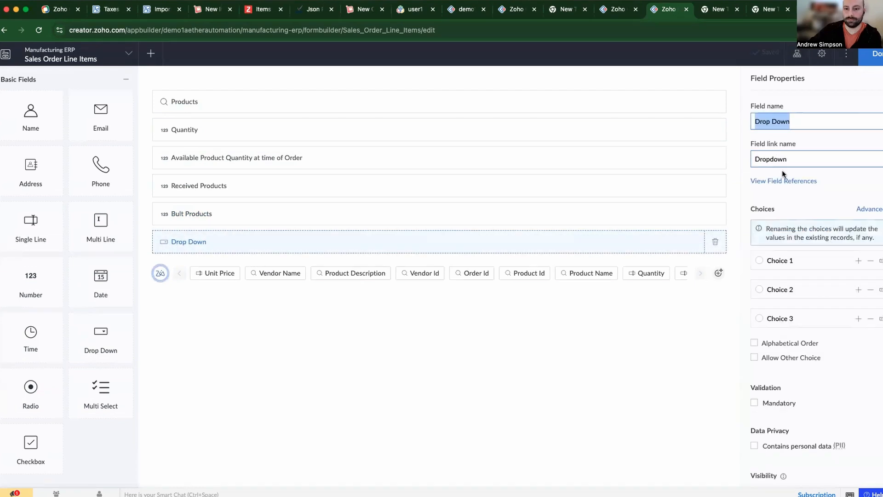
text(Status)
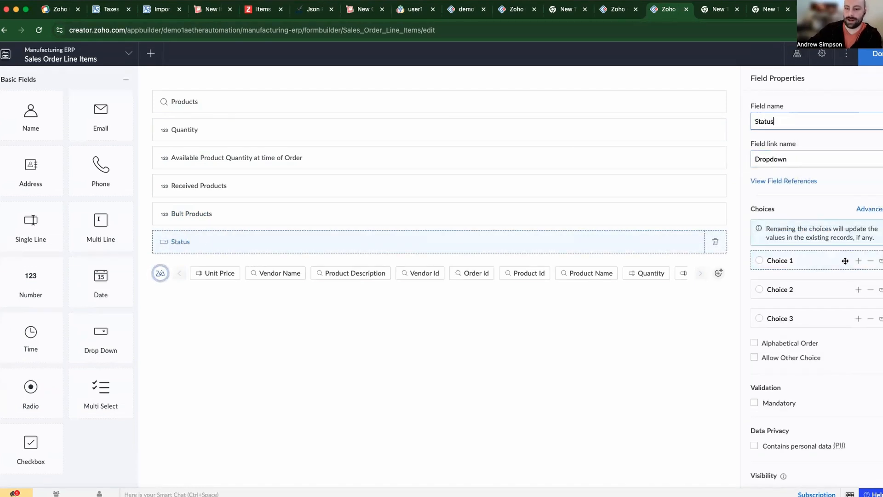
click(822, 260)
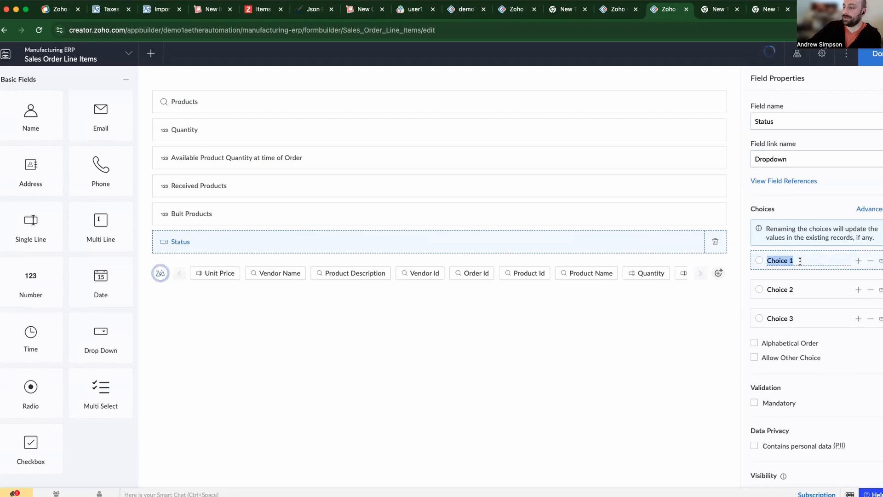
text(On Back Order)
key(Tab)
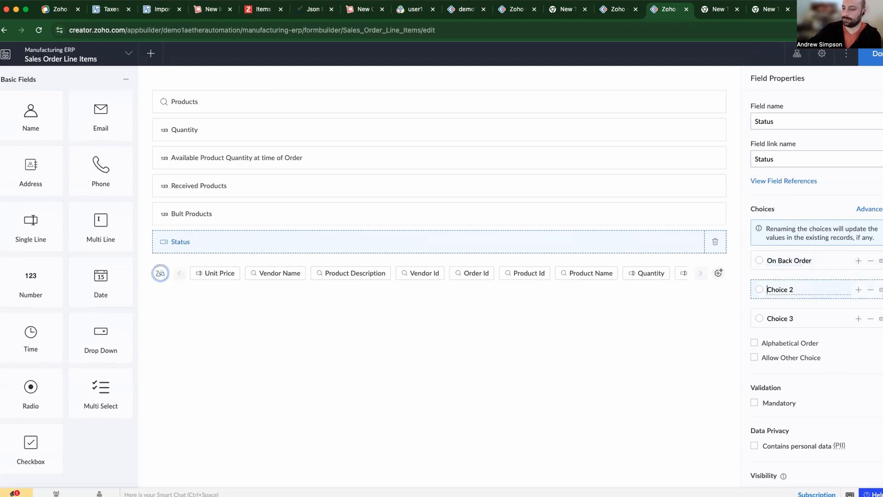
Step: Rename the second Status choice as Queued for Production, correcting its spelling
triple_click(811, 286)
text(Queu)
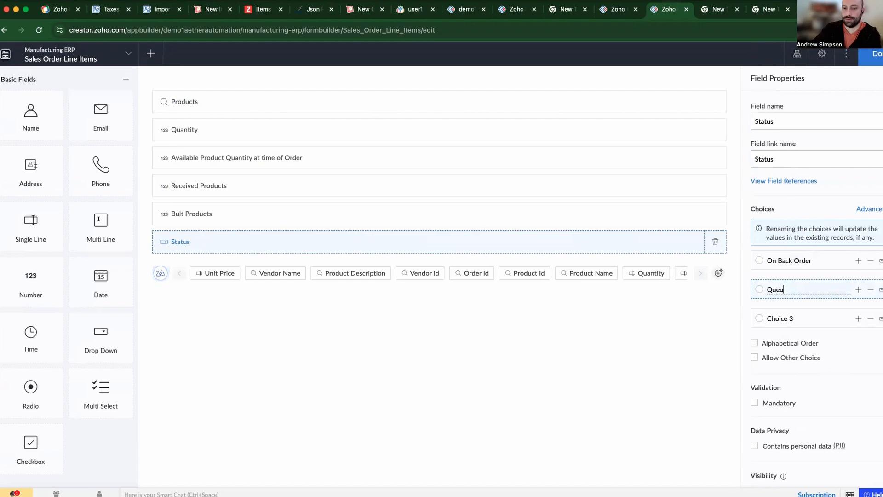
key(BackSpace)
key(BackSpace)
key(BackSpace)
text(Qur)
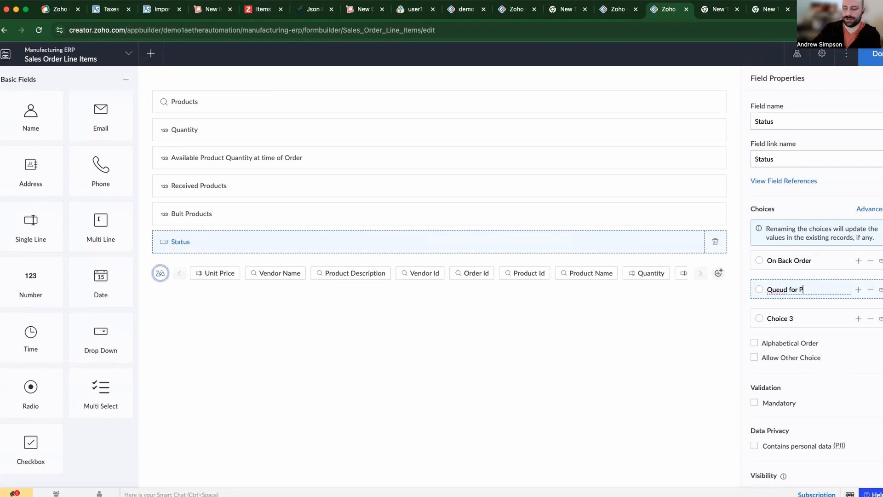
right_click(771, 289)
click(794, 287)
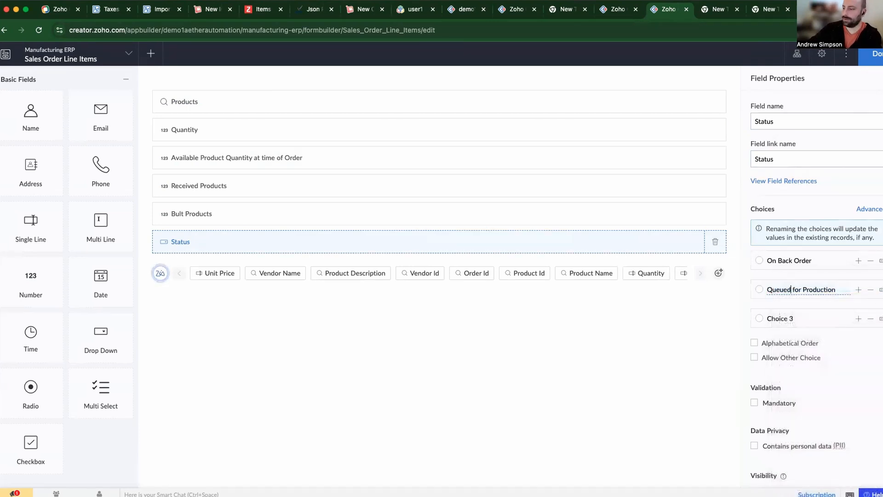
Step: Rename the third Status choice as In Production and add two more choices, Ready To Ship and Shipped
click(779, 319)
text(P)
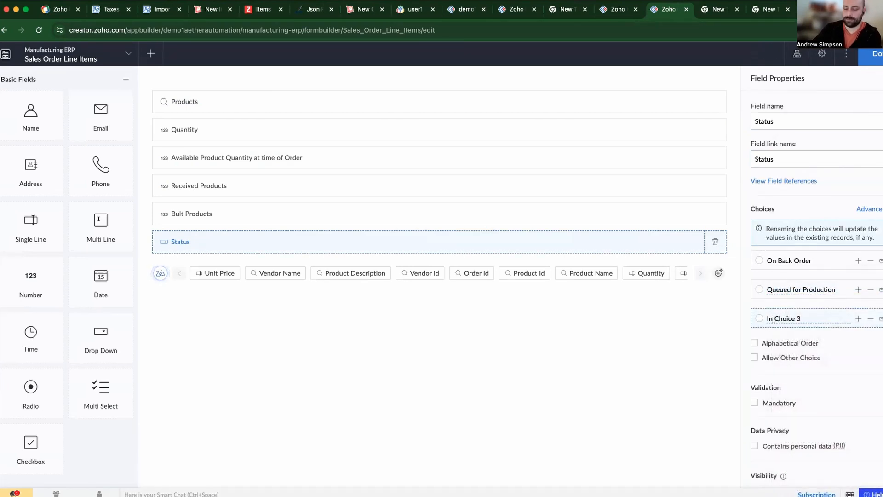
text(roduction)
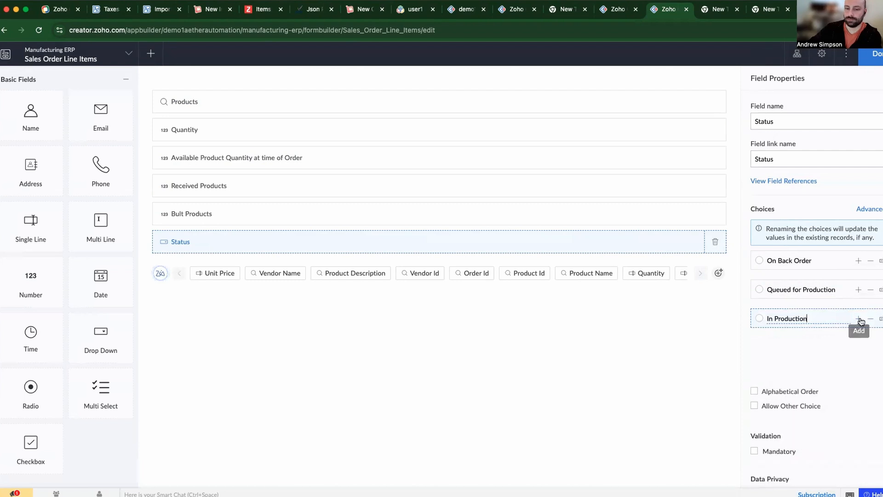
click(858, 318)
text(Ready To Ship)
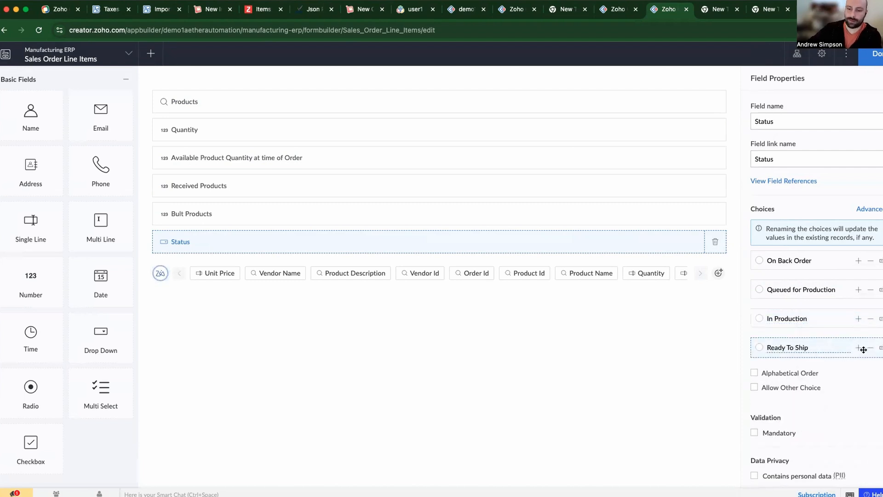
click(858, 347)
text(Shipped)
click(749, 370)
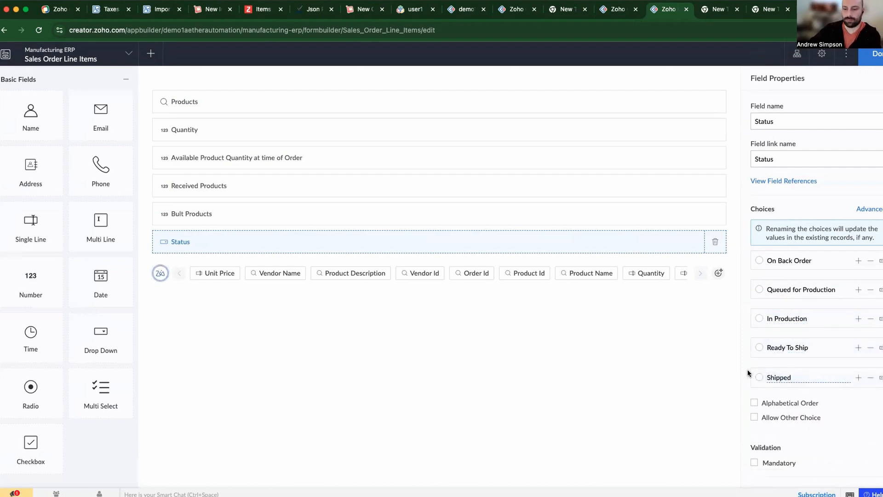
Step: Add a single-line field named Number of Items Shipped below Status
drag(42, 212, 249, 270)
text(Numb)
text(er of Ti)
text(tems Shipped)
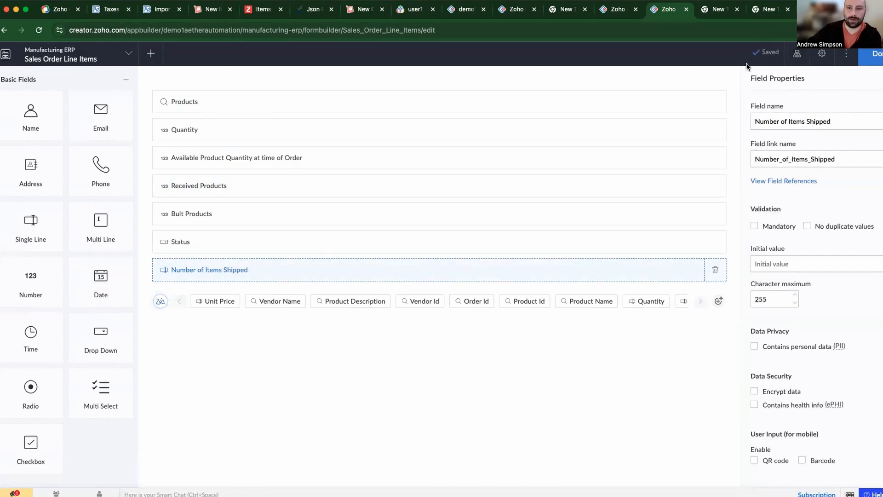
Step: Open the Sales Orders form for editing in the other browser tab and delete its existing SubForm field
click(619, 14)
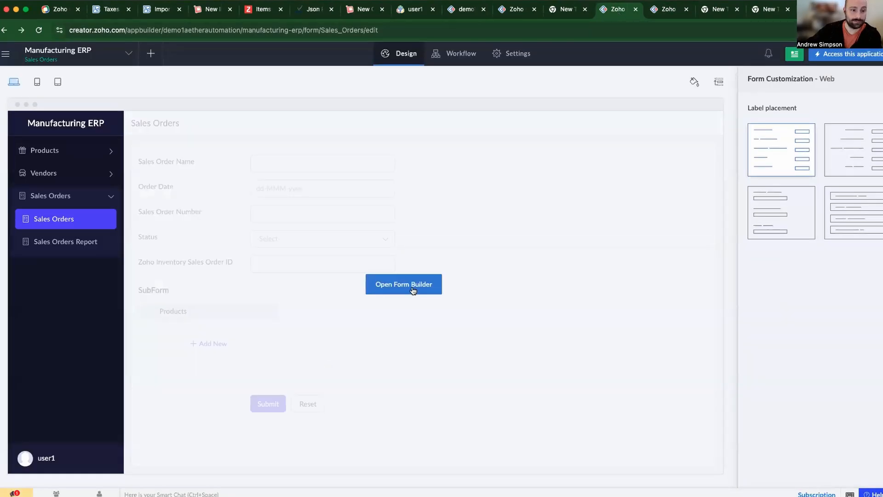
click(412, 287)
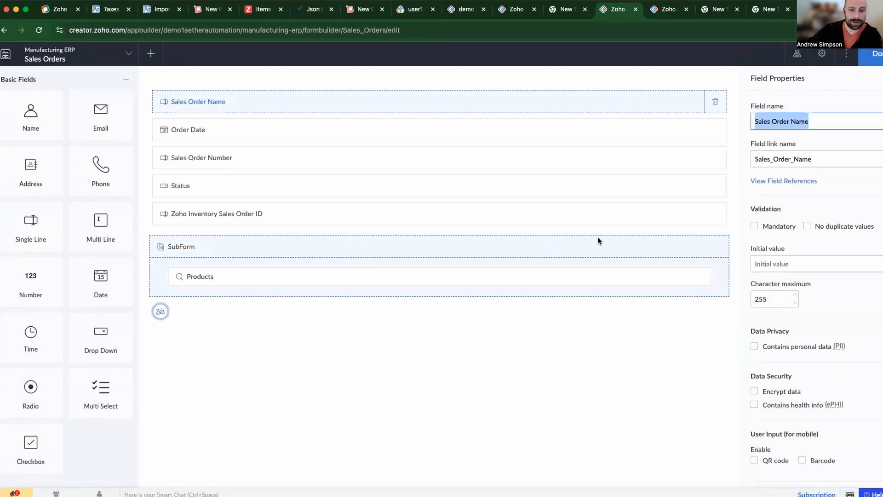
click(624, 247)
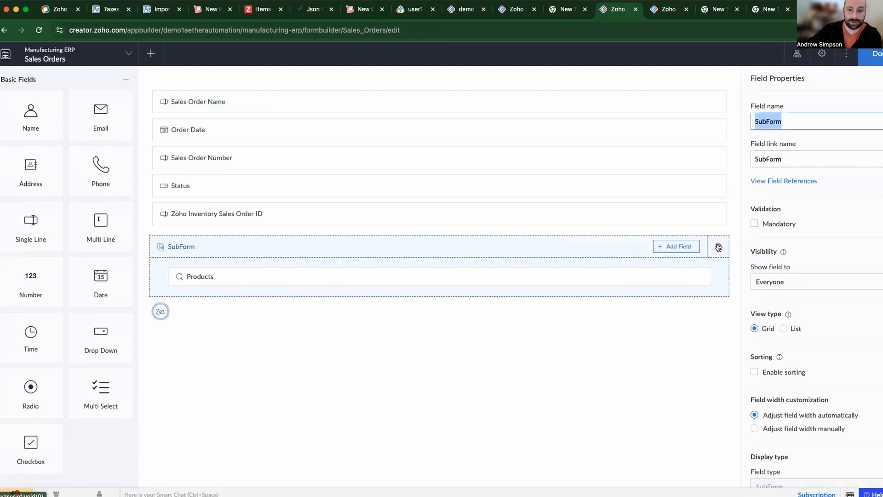
click(719, 247)
click(424, 307)
Step: Add a subform below Zoho Inventory Sales Order ID, based on the existing Sales Order Line Items form
scroll(79, 343, down, 5)
scroll(44, 394, down, 2)
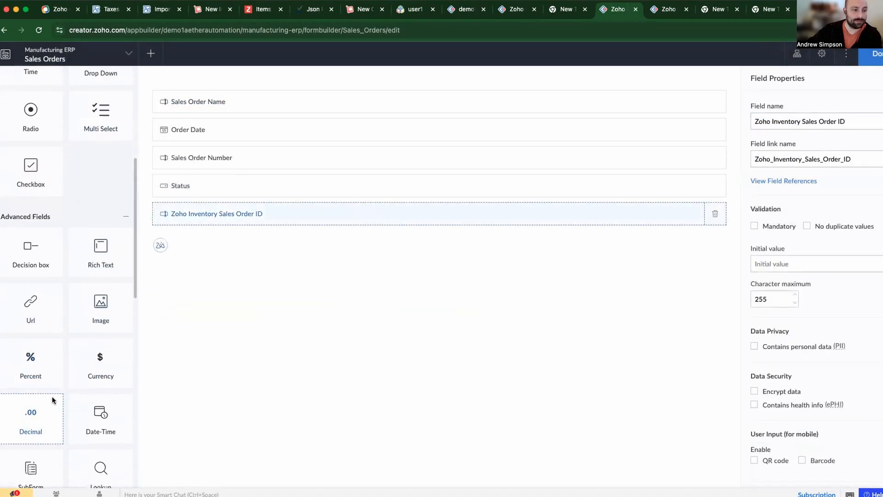
drag(32, 467, 289, 284)
click(409, 268)
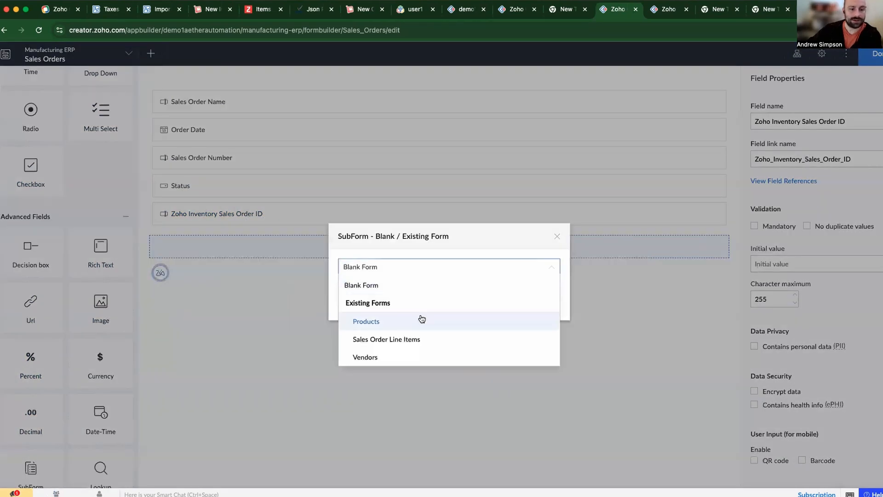
click(387, 339)
click(415, 303)
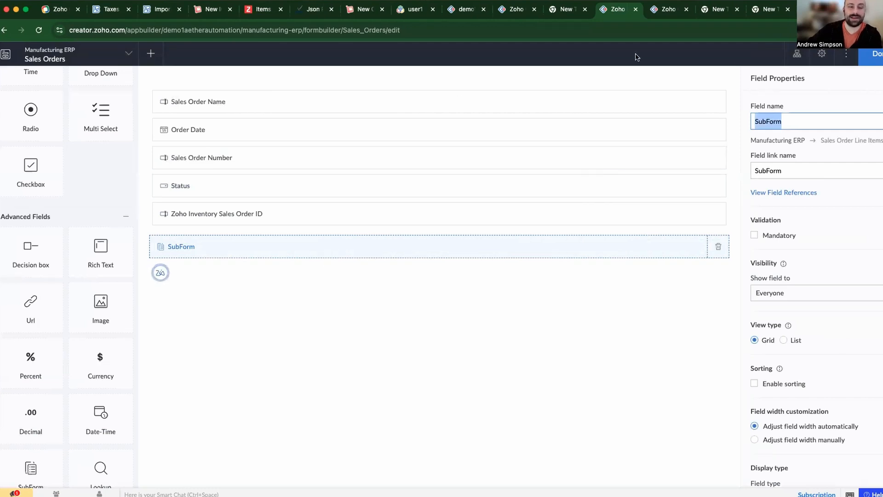
Step: Review the Sales Order Line Items fields in the other browser tab and finish editing the Sales Orders form
click(672, 8)
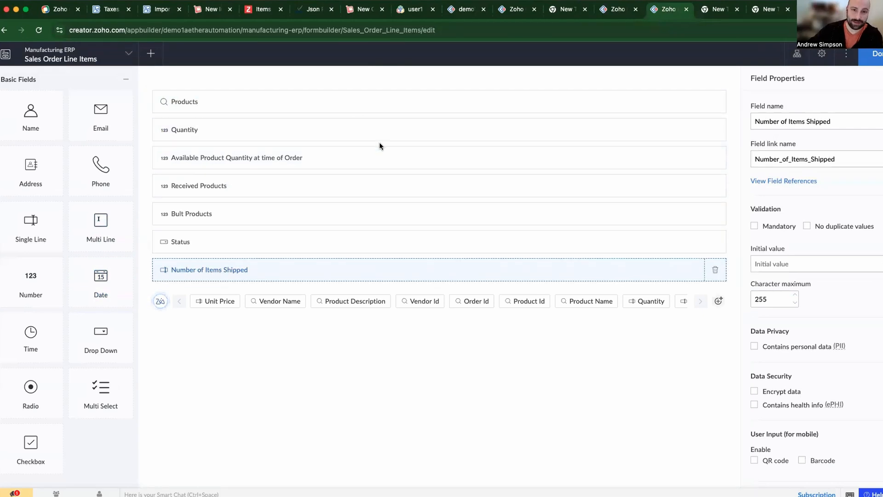
click(619, 10)
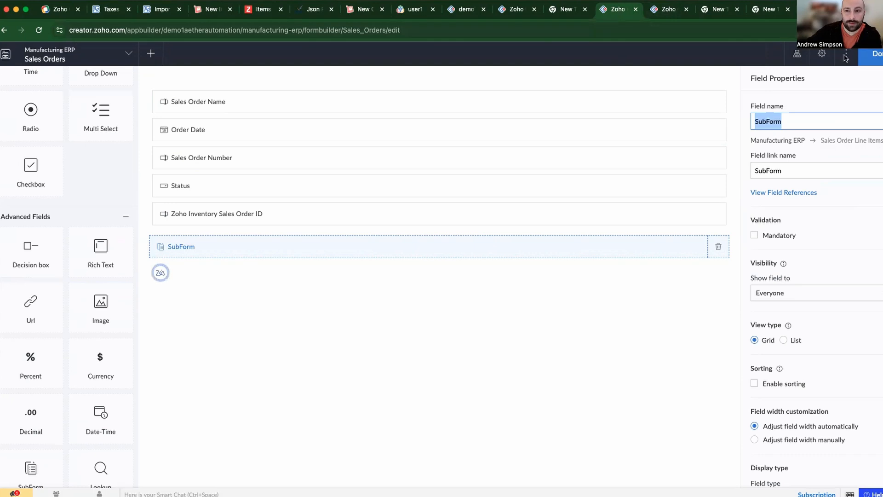
click(873, 54)
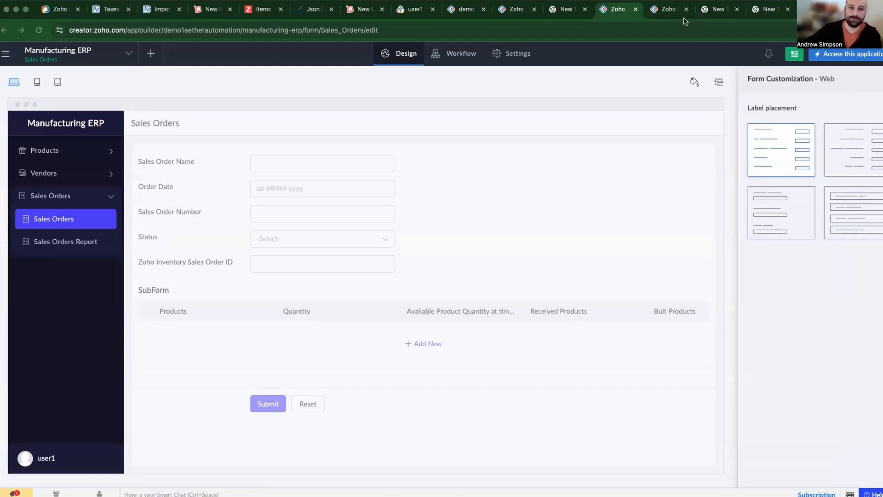
Step: Create a new form from scratch named Purchase Order Line Items
click(662, 10)
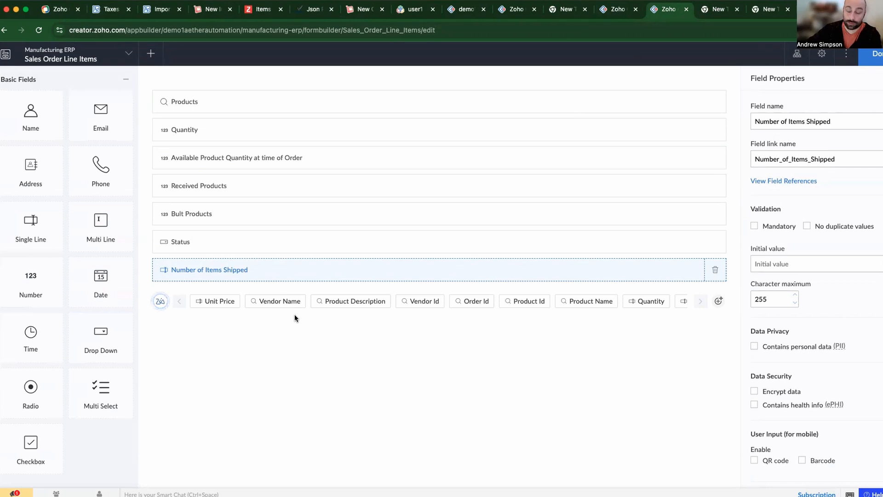
click(607, 15)
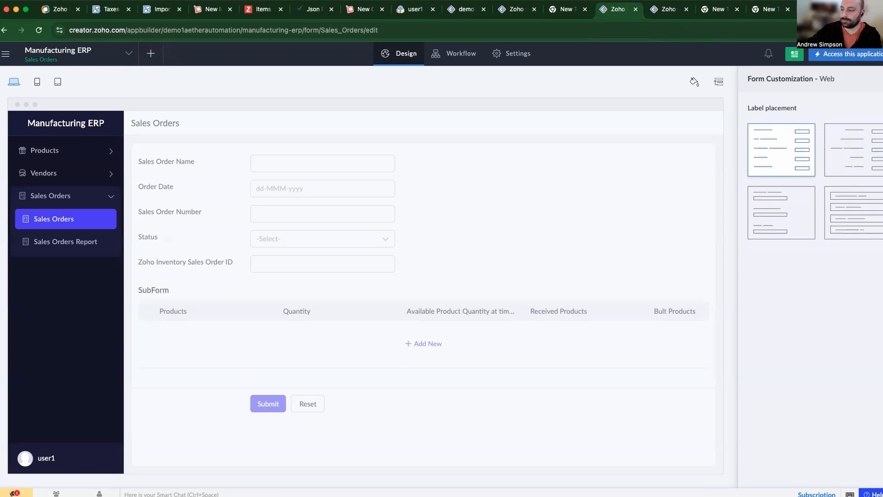
click(150, 56)
click(272, 296)
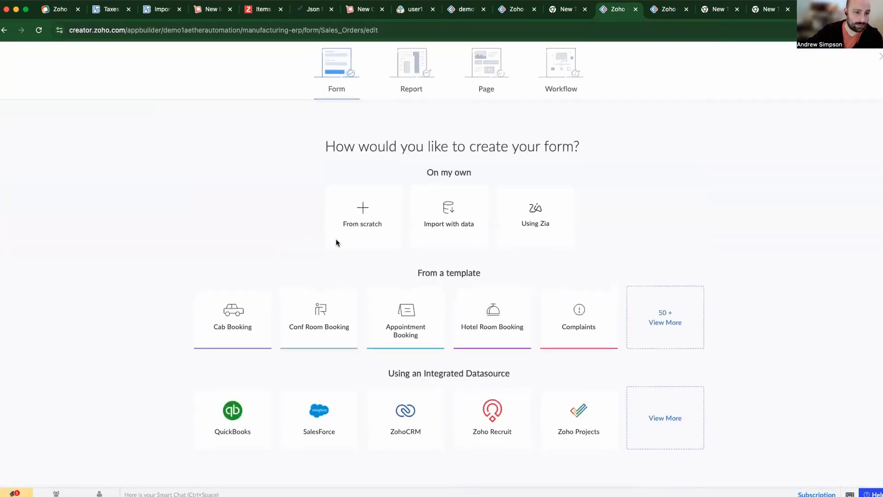
click(368, 213)
text(Purchase )
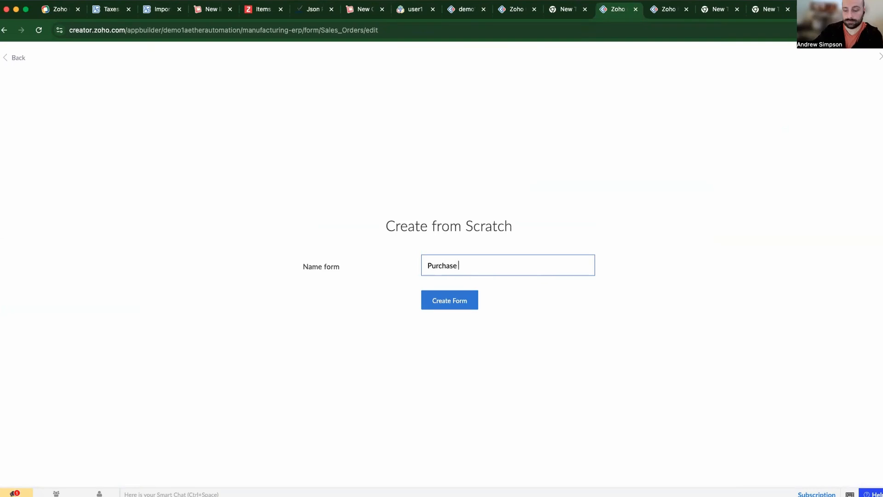
text(Order Line Items)
click(449, 300)
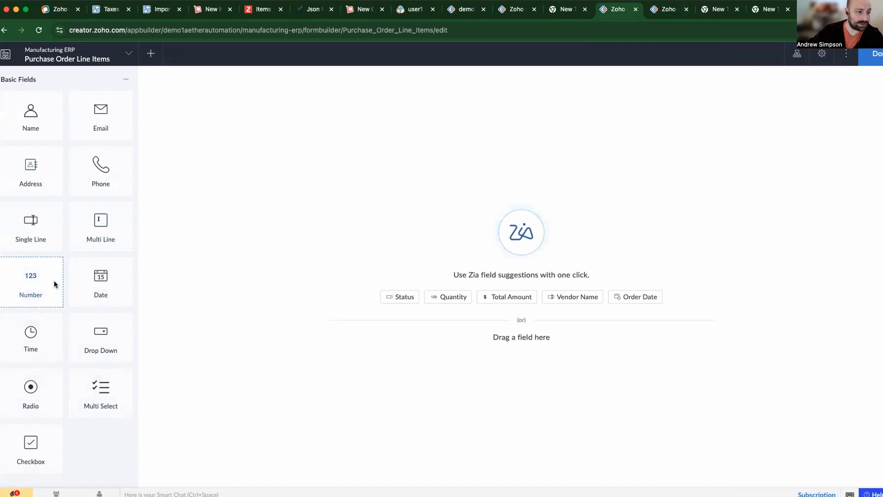
Step: Add a single-selection drop-down lookup field to the form that fetches Product Name from the Products form
scroll(55, 317, down, 4)
scroll(89, 275, down, 1)
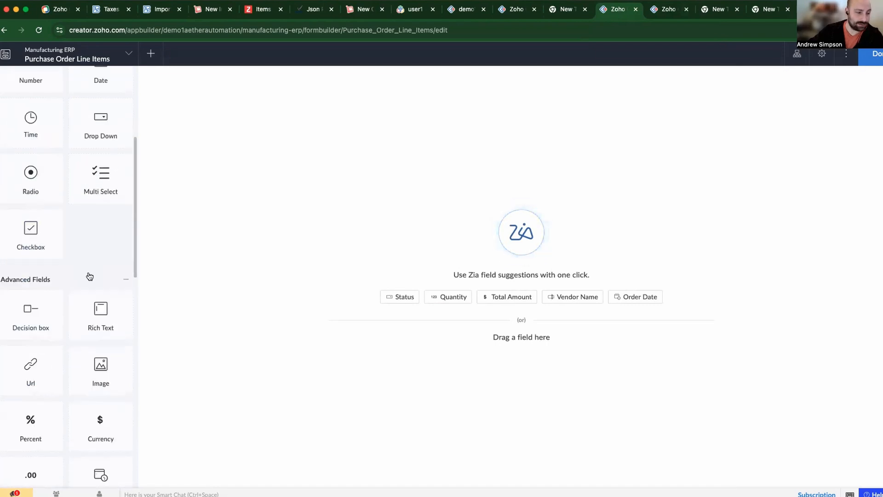
scroll(43, 399, down, 2)
drag(92, 452, 291, 117)
click(411, 233)
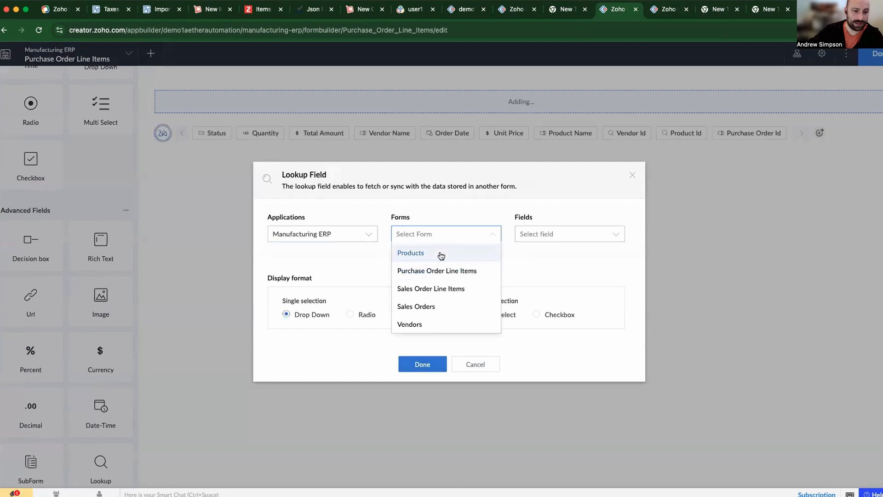
click(441, 253)
click(531, 237)
click(541, 251)
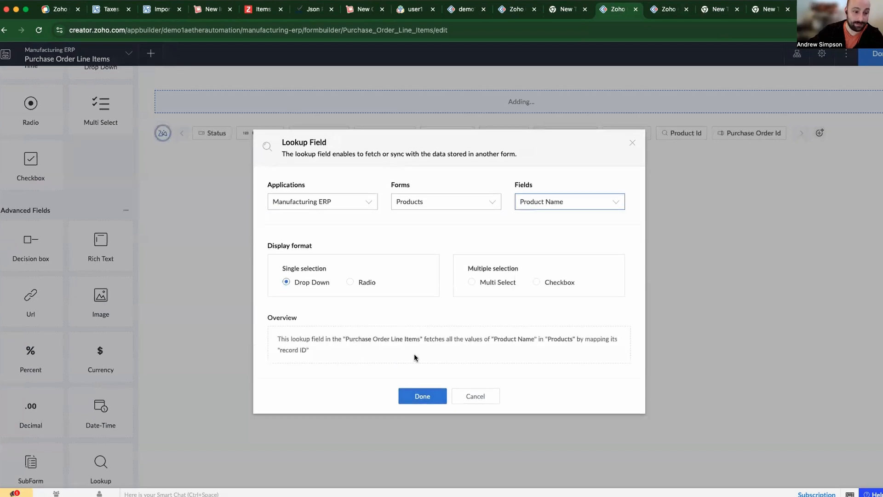
click(420, 397)
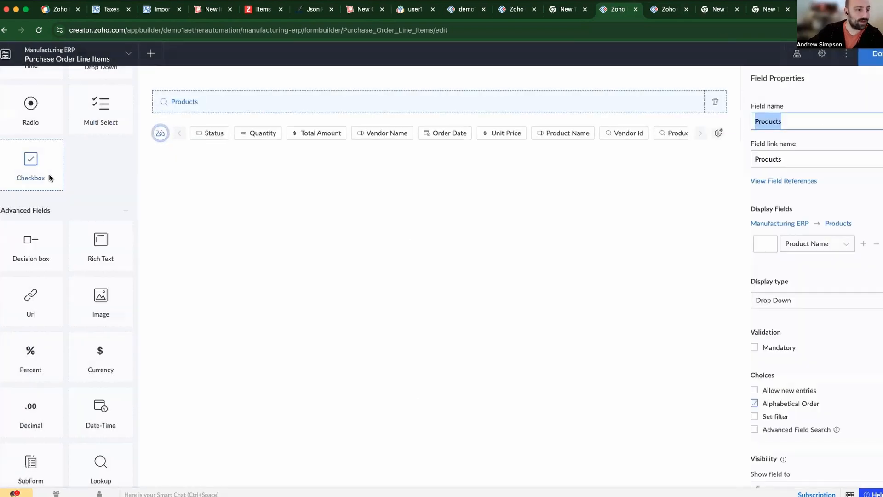
Step: Add a number field named Quantity below the Products lookup
scroll(48, 174, up, 5)
drag(50, 280, 252, 122)
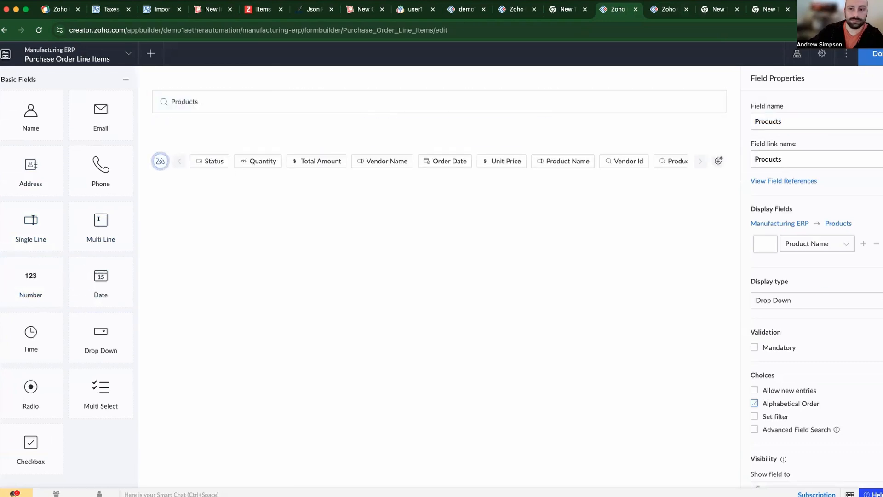
text(Quanity)
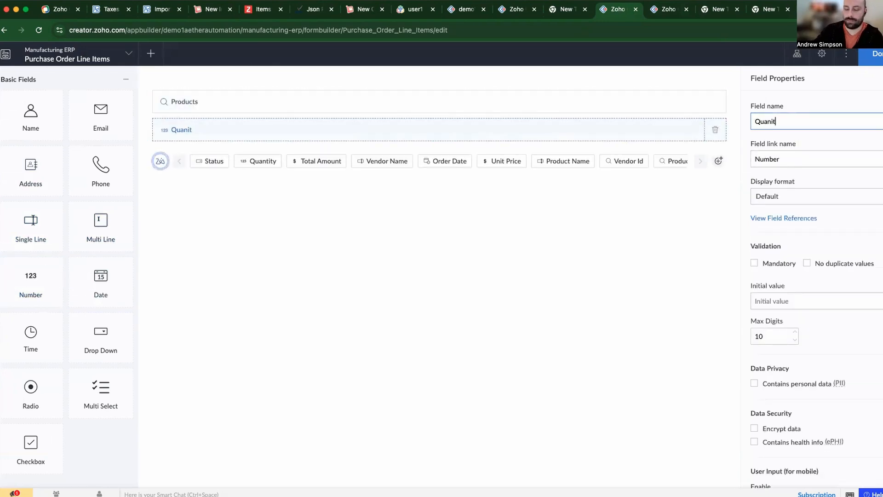
key(BackSpace)
key(BackSpace)
text(tity)
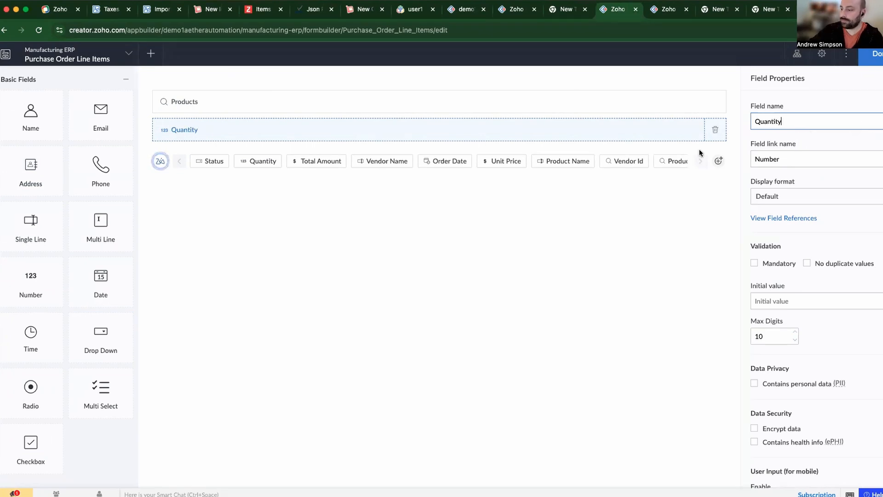
Step: Add a drop-down lookup field below Quantity that fetches ID from the Sales Order Line Items form
scroll(76, 327, down, 6)
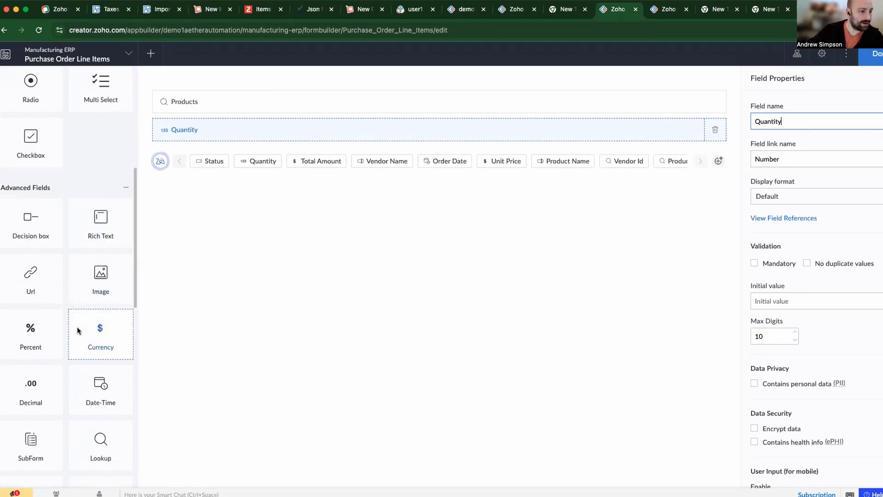
drag(101, 437, 257, 159)
click(432, 233)
text(s)
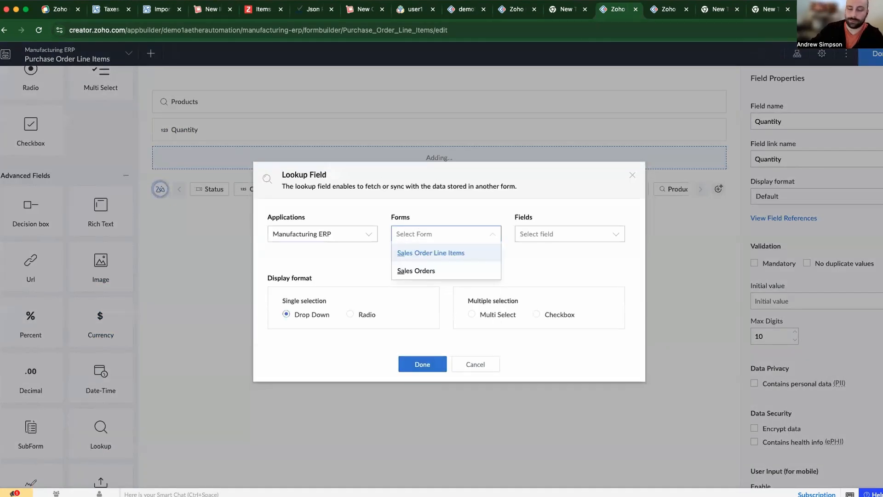
click(474, 251)
click(559, 233)
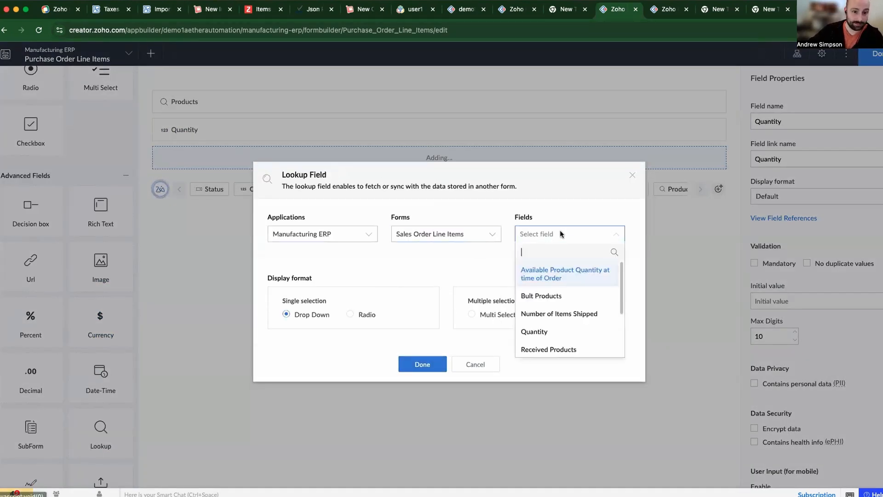
scroll(569, 303, down, 3)
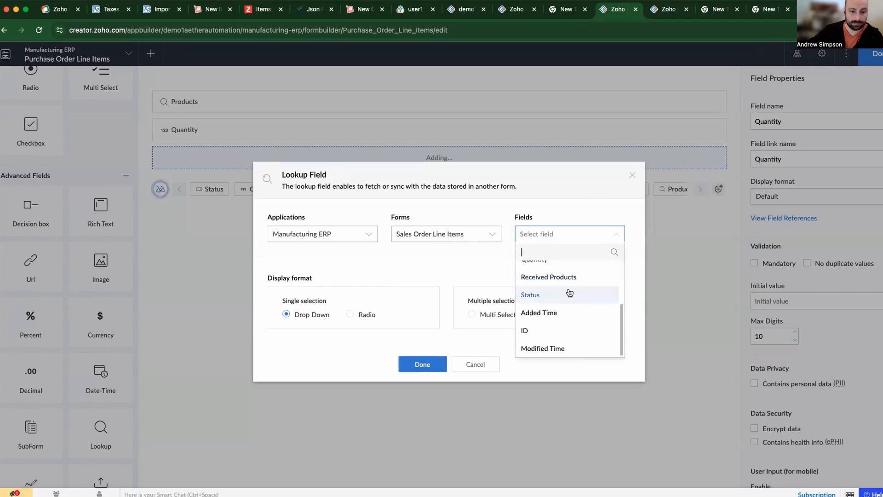
click(566, 330)
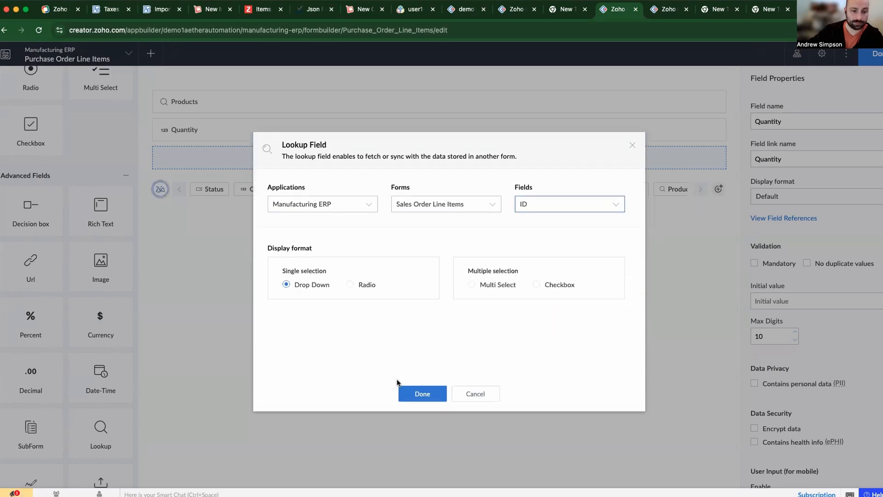
click(421, 399)
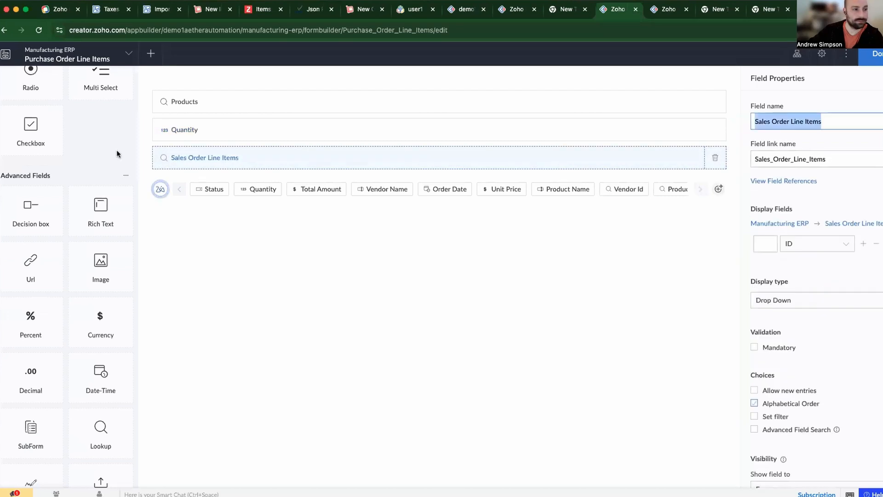
Step: Insert a drop-down field named Status between Quantity and Sales Order Line Items
scroll(59, 210, up, 5)
drag(94, 335, 223, 152)
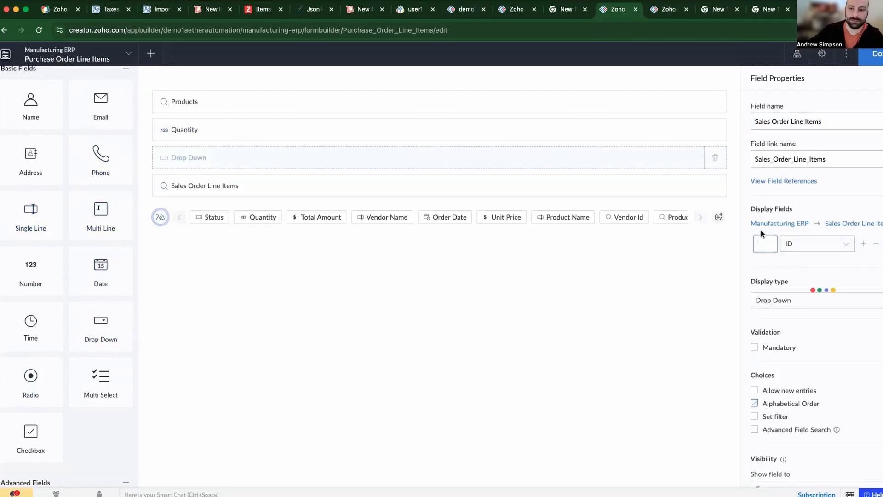
text(Status)
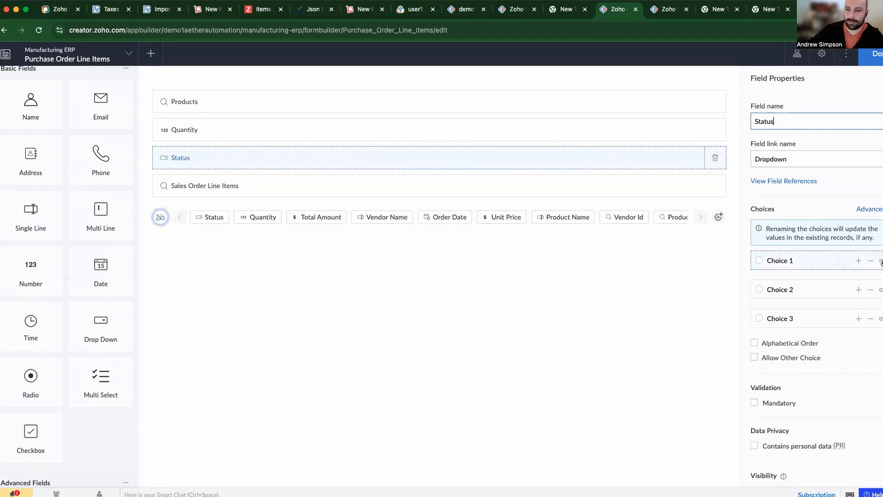
Step: Set the Status field's choices to Issued, Partially Received and Fully Received
triple_click(793, 259)
text(Issued)
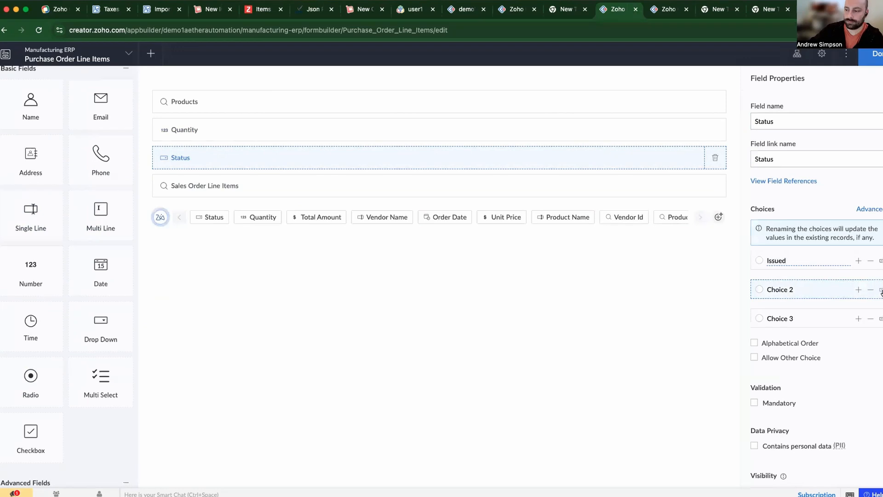
triple_click(792, 288)
text(Partially Received)
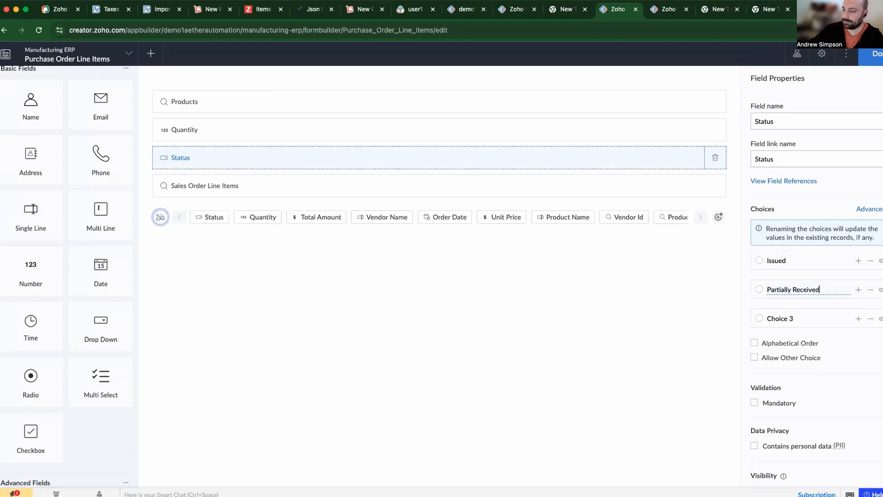
triple_click(812, 317)
text(Fully Received)
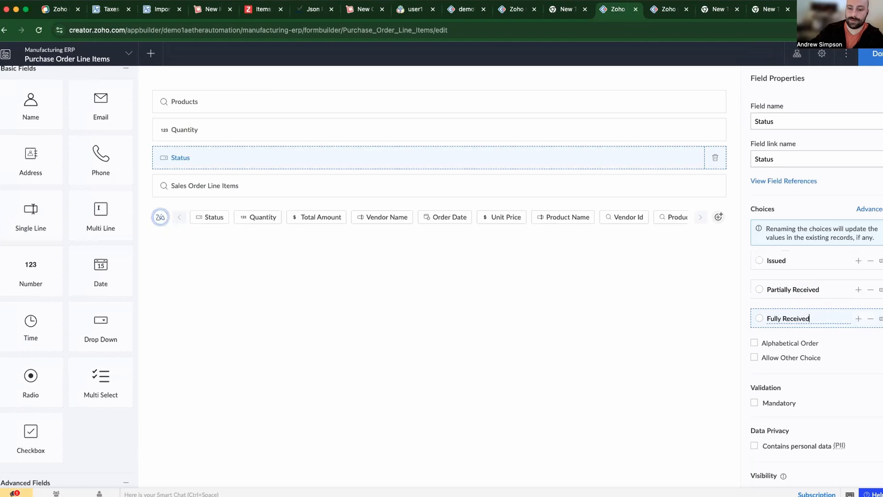
click(327, 278)
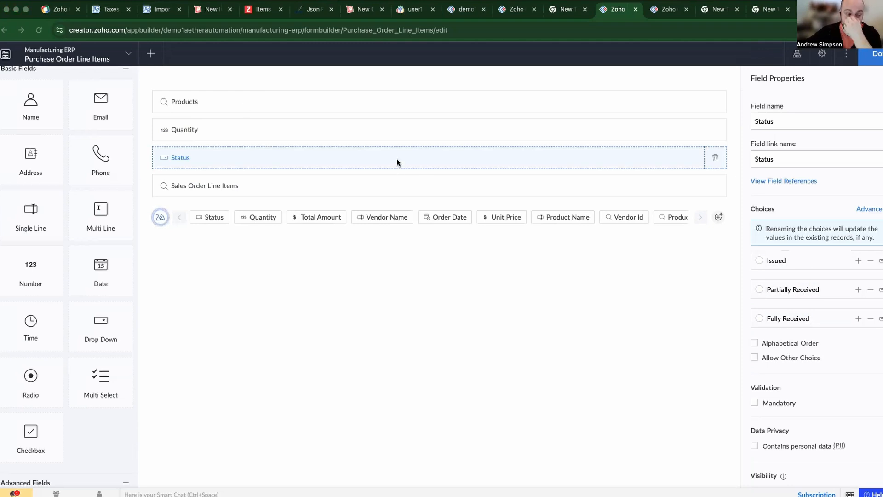
Step: Finish editing Purchase Order Line Items in a new browser tab and switch to the tab with the Sales Order Line Items form builder
super+click(5, 31)
drag(634, 15, 598, 16)
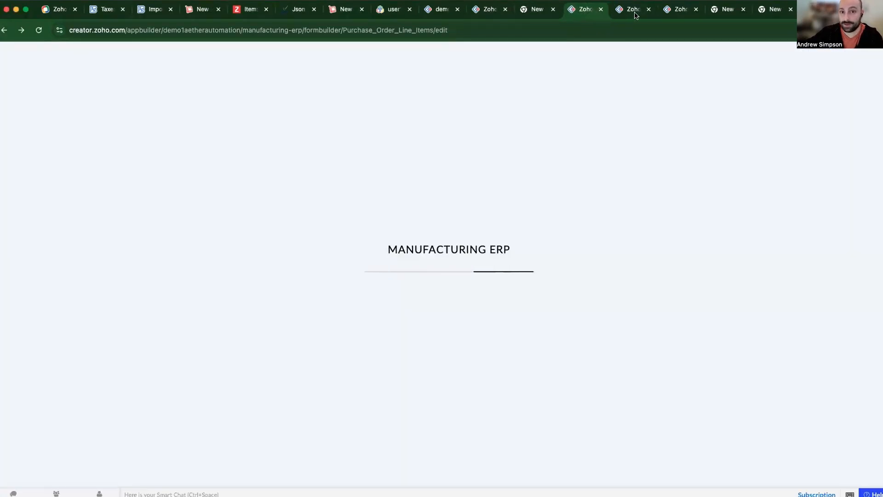
click(868, 52)
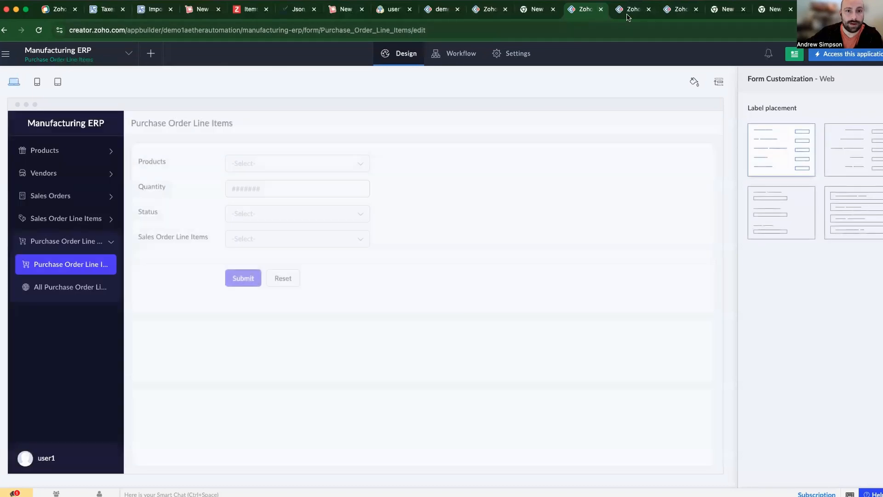
click(627, 15)
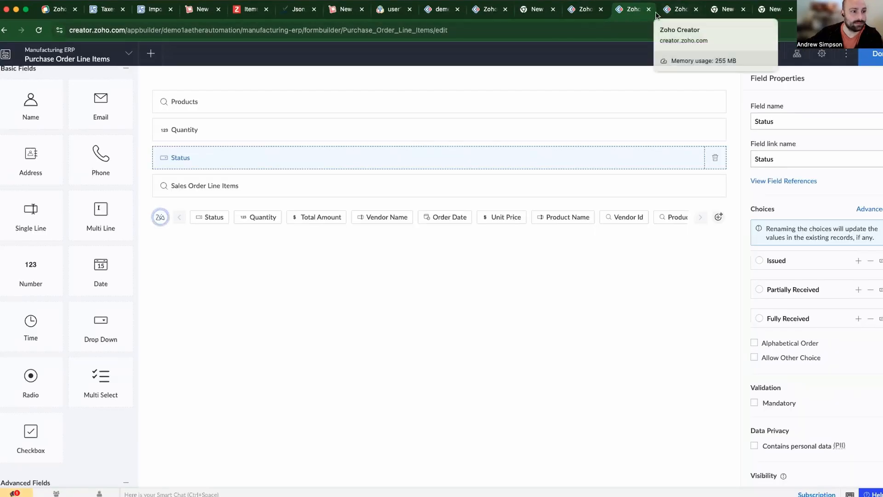
click(676, 10)
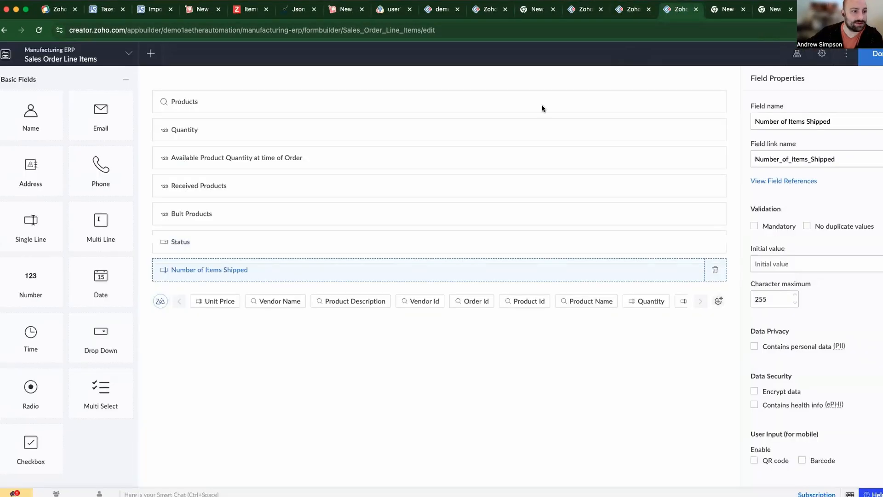
Step: Place a lookup field below Number of Items Shipped, pointing to the ID field of the Purchase Order Line Items form
scroll(95, 352, down, 4)
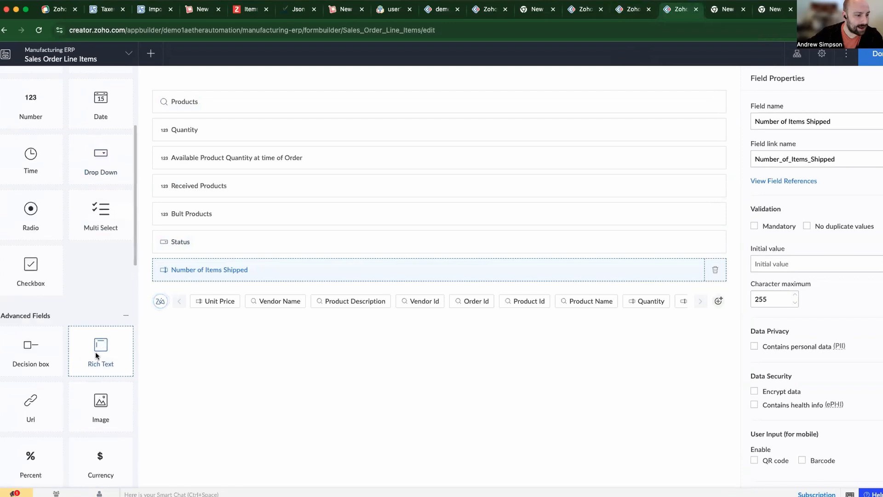
scroll(84, 389, down, 5)
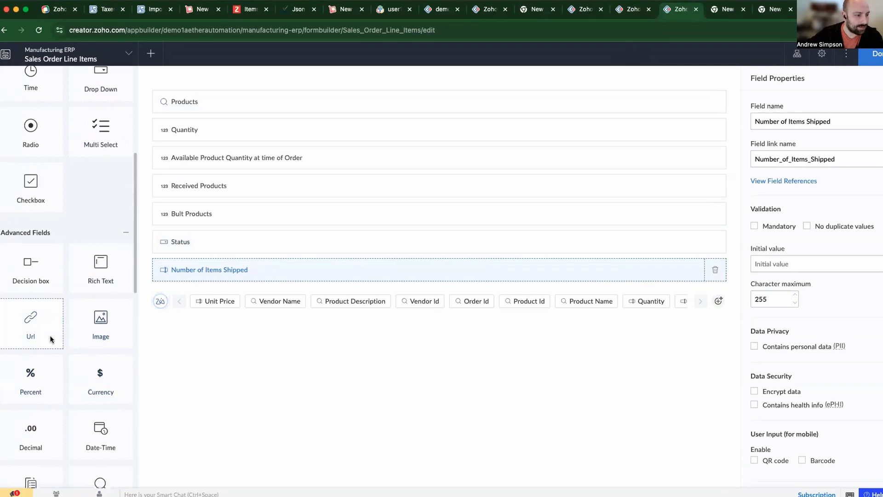
drag(83, 329, 254, 293)
click(436, 228)
click(436, 269)
click(571, 233)
click(552, 307)
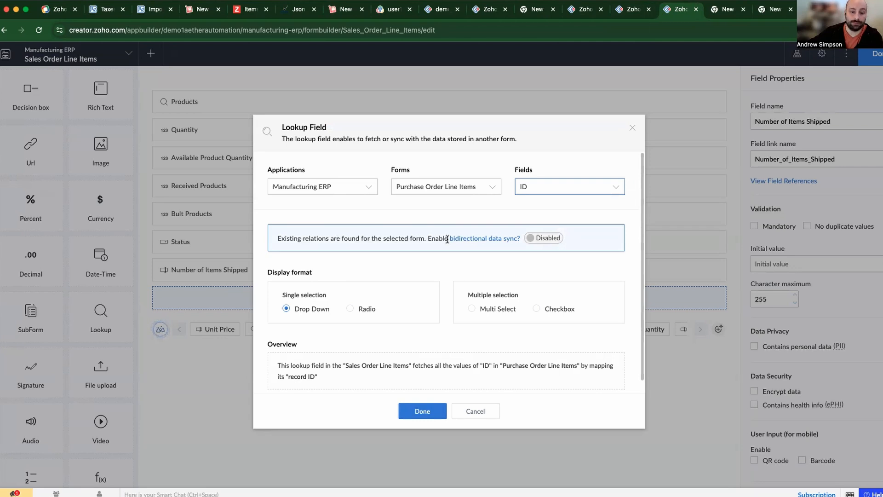
Step: Enable bidirectional data sync for the lookup using the existing Sales Order Line Items relation and add the field
click(536, 238)
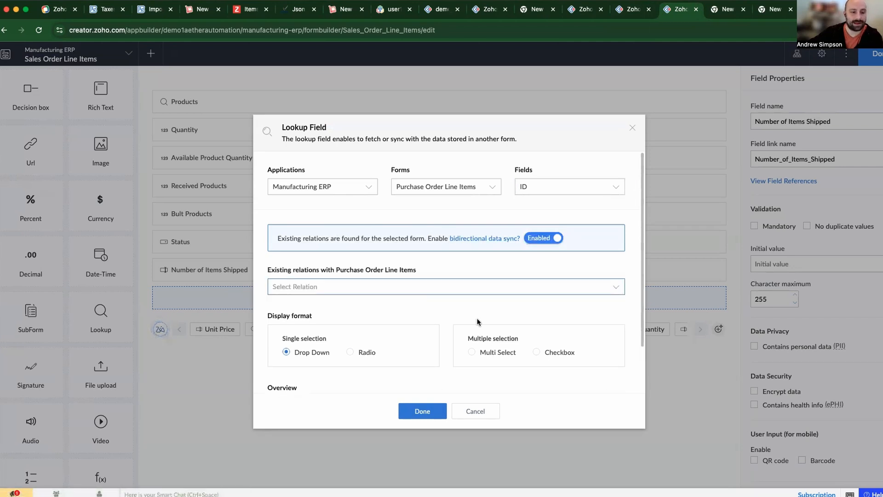
click(424, 289)
click(420, 306)
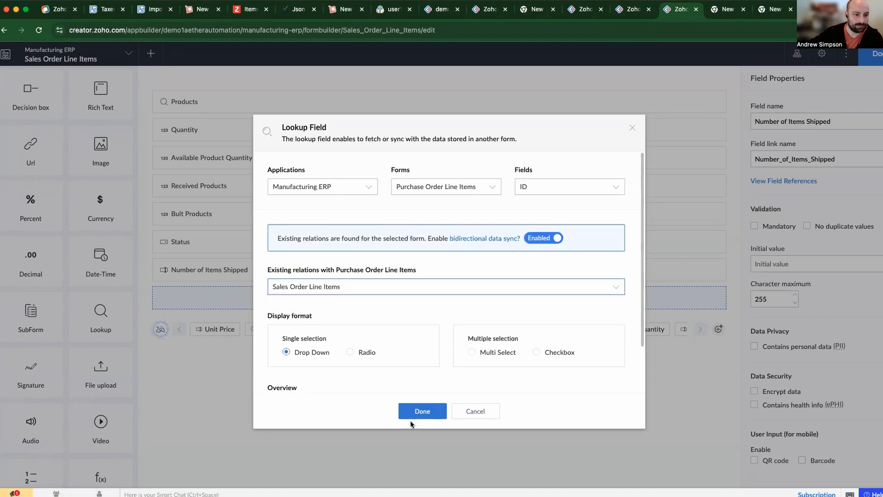
click(416, 411)
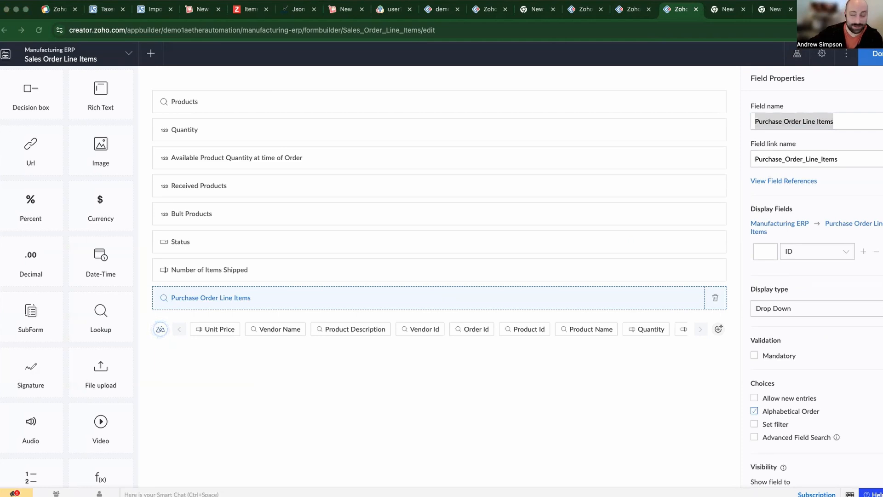
Step: Return to the app design tab and create a new form from scratch named Purchase Orders
click(581, 14)
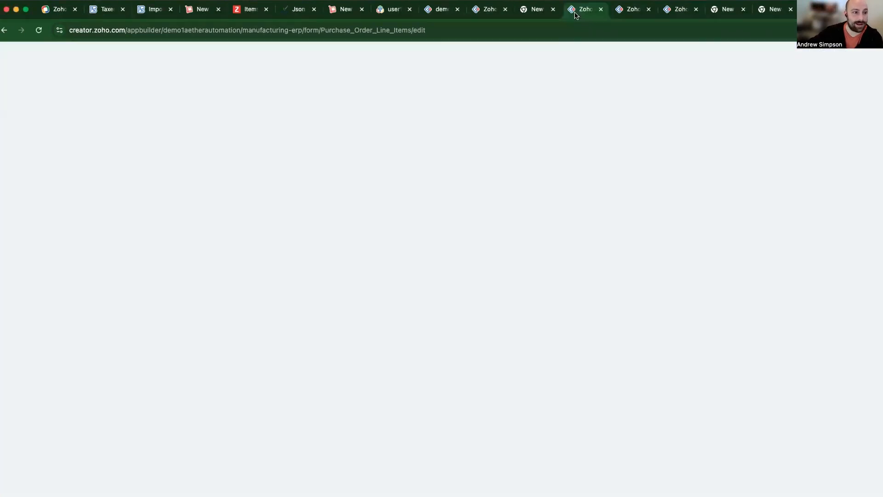
click(150, 53)
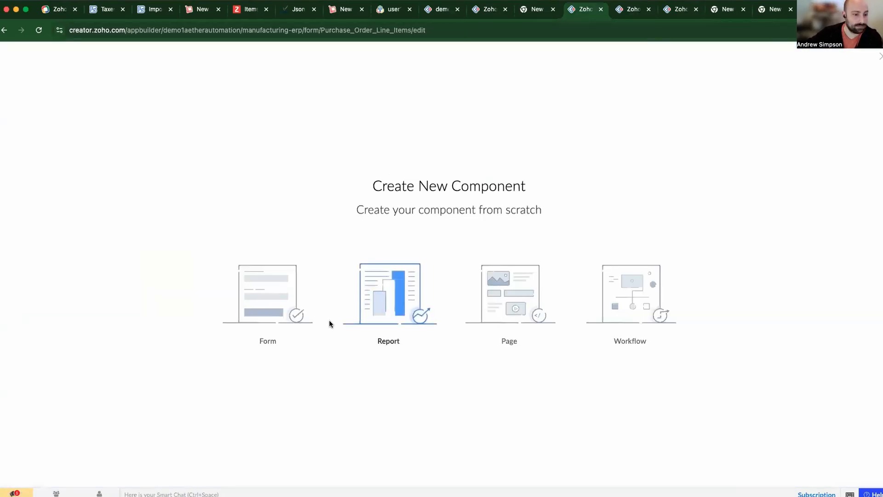
click(290, 303)
click(370, 216)
text(Purchase Orders)
click(463, 299)
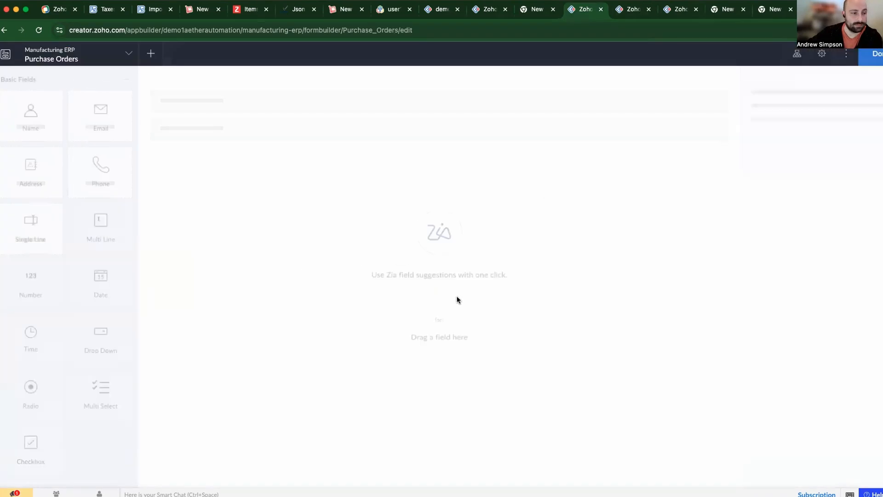
Step: Add a single line field named PO Number to the Purchase Orders form
drag(40, 244, 282, 108)
text(PO Number)
click(409, 225)
Step: Add a drop-down lookup field below PO Number that fetches Vendor Name from the Vendors form
scroll(90, 354, down, 5)
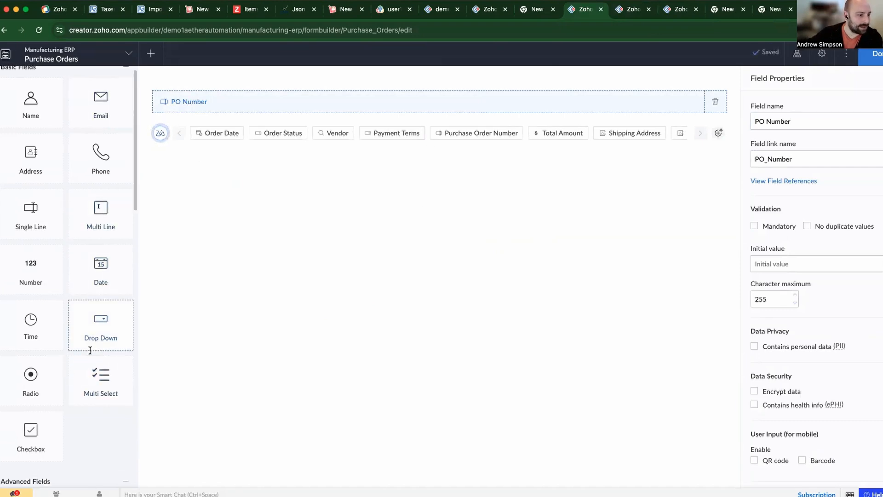
scroll(90, 408, down, 3)
drag(101, 407, 238, 101)
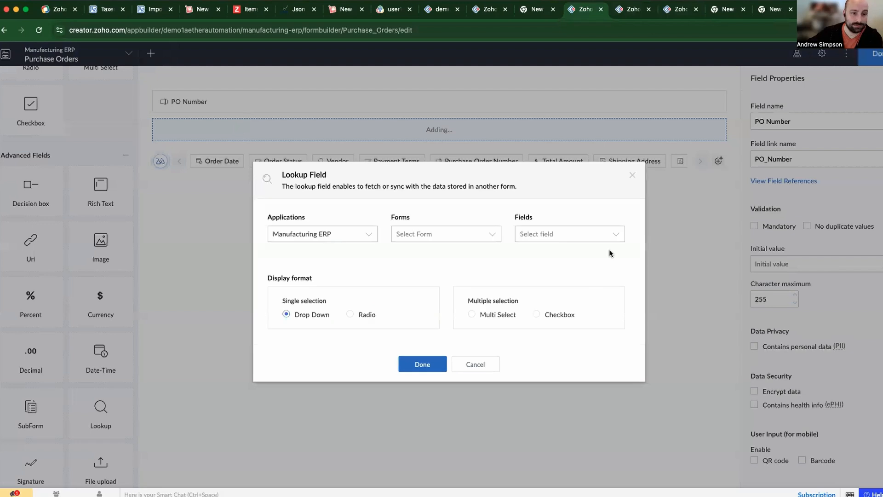
click(486, 237)
text(v)
click(455, 252)
click(530, 237)
click(536, 253)
click(422, 389)
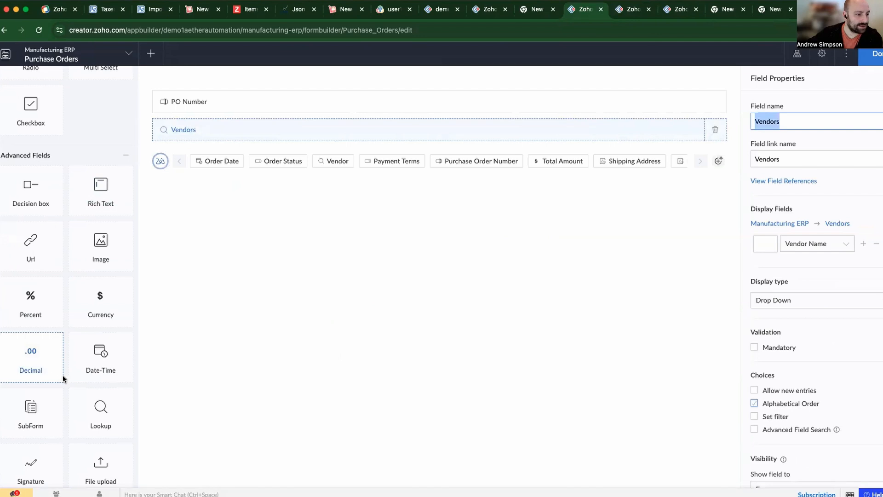
Step: Add a drop-down field named Status below Vendors in the Purchase Orders form
scroll(94, 386, down, 1)
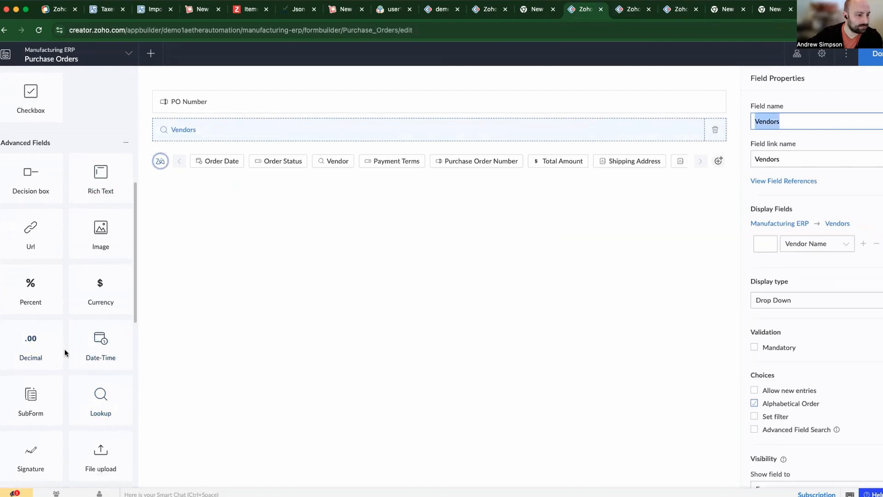
scroll(98, 339, up, 5)
drag(98, 235, 255, 156)
text(Status)
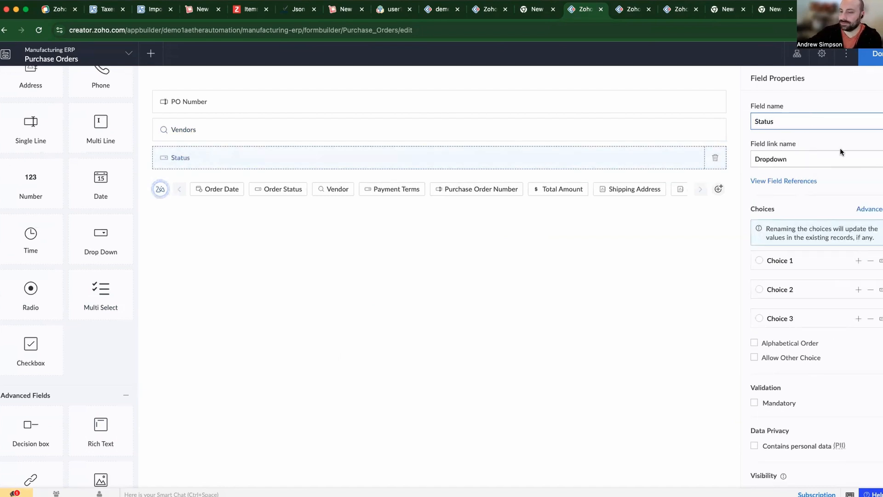
Step: Set the Status field's three choices to Draft, Issued and Received
click(793, 261)
text(Draft)
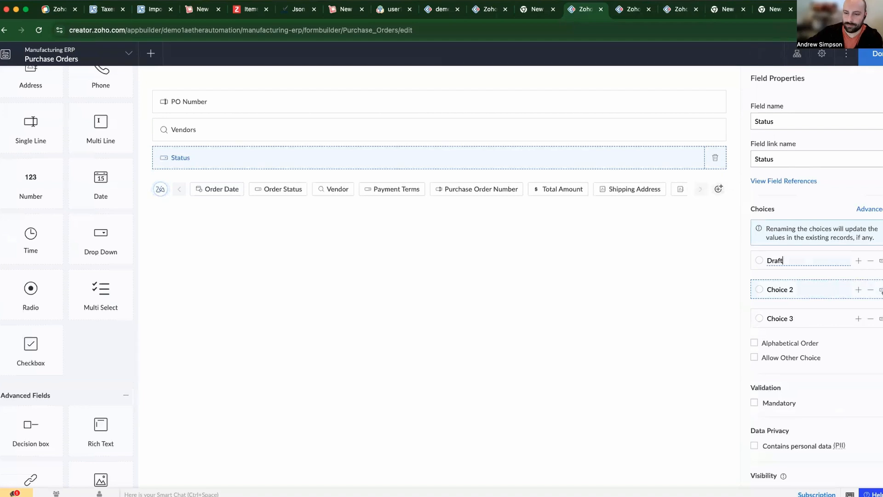
click(814, 286)
text(Issued)
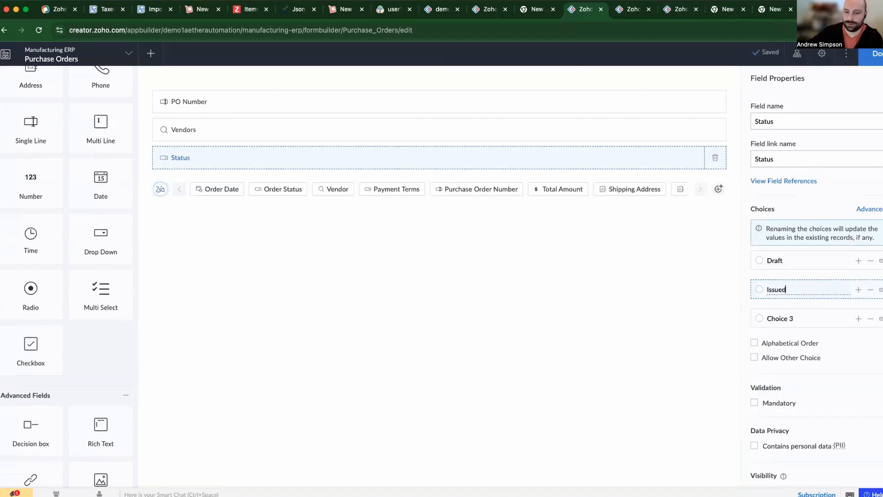
click(823, 316)
text(Received)
click(453, 271)
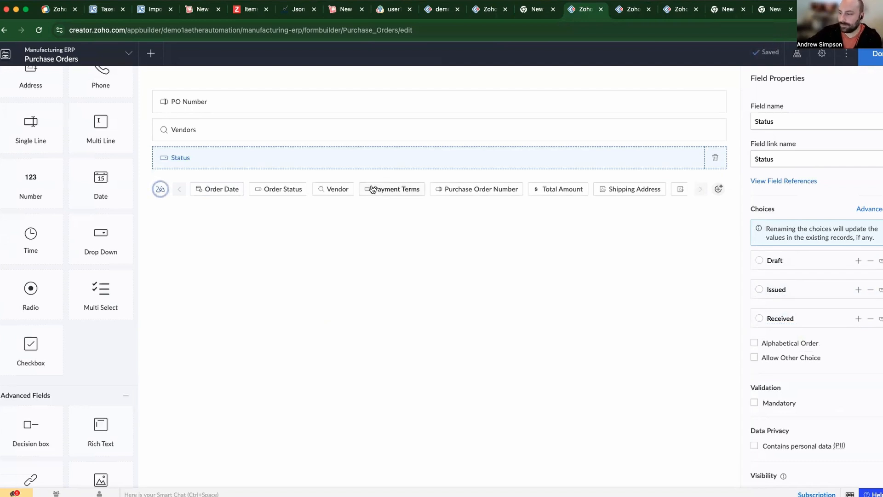
Step: Add a date field named Date Issued below Status
drag(101, 183, 258, 190)
click(799, 121)
text(Received)
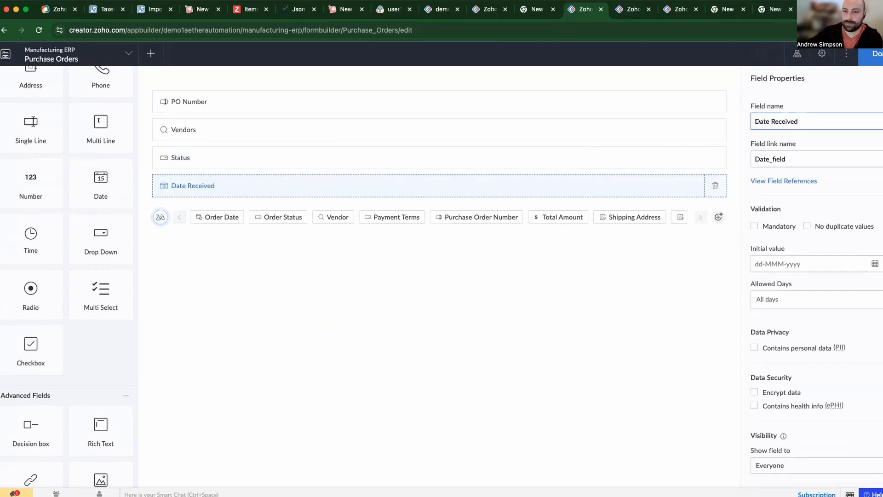
double_click(781, 121)
text(Issued)
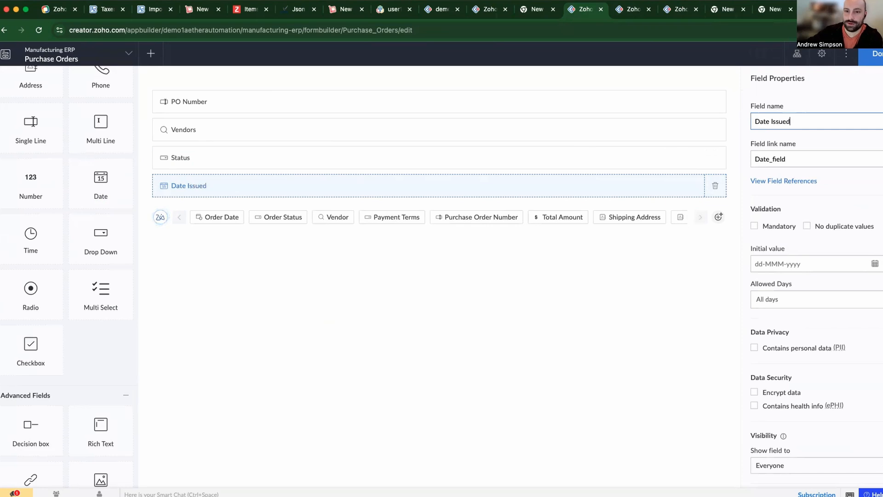
Step: Add a second date field named Expected Received Date below Date Issued
drag(128, 207, 238, 205)
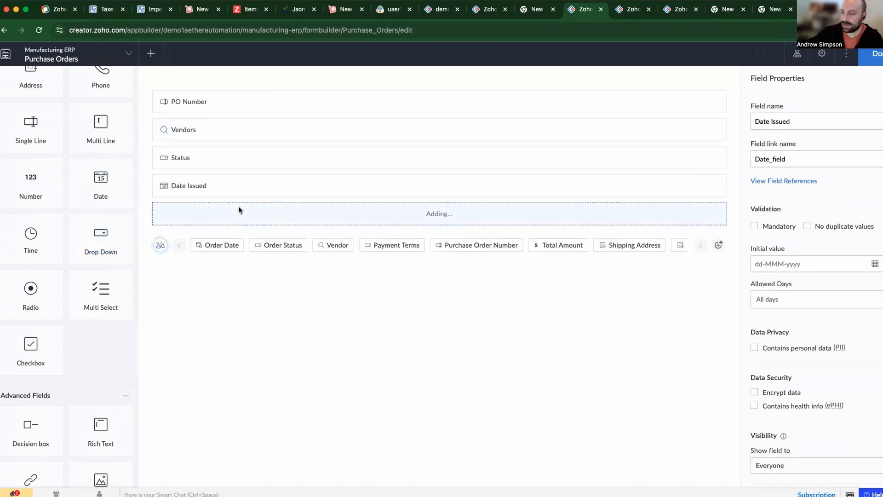
text(E)
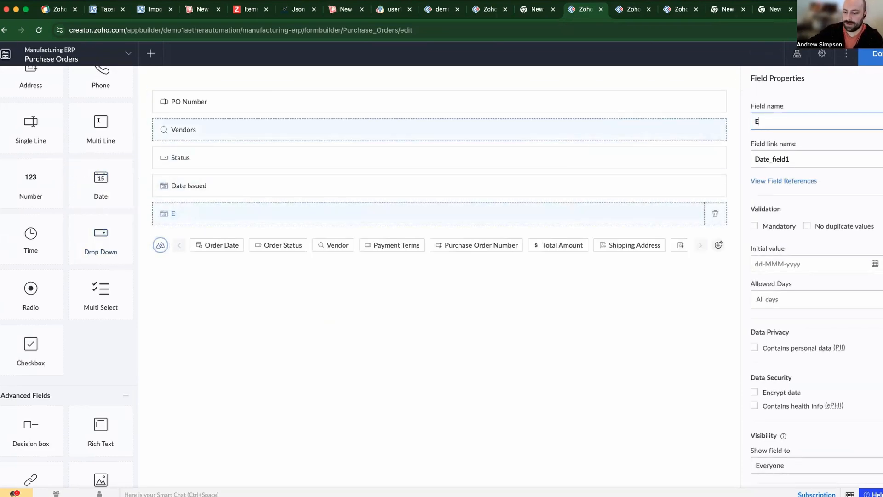
text(xpected Recevi)
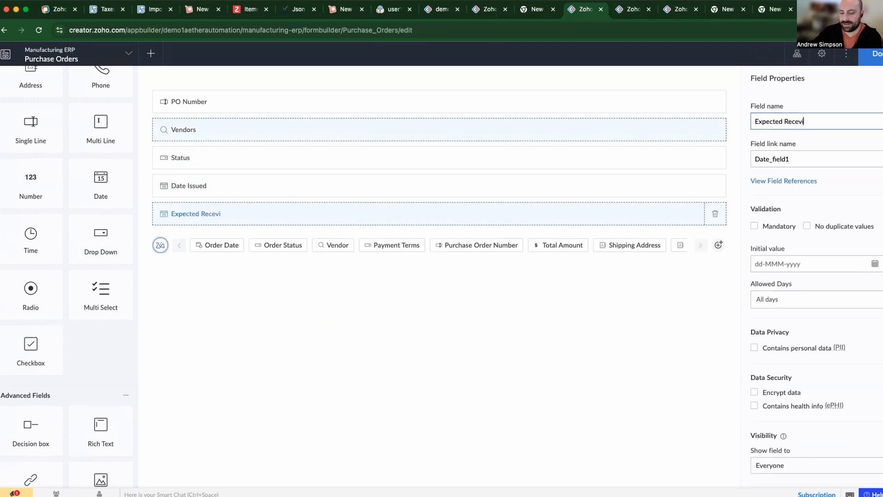
text(ed Date)
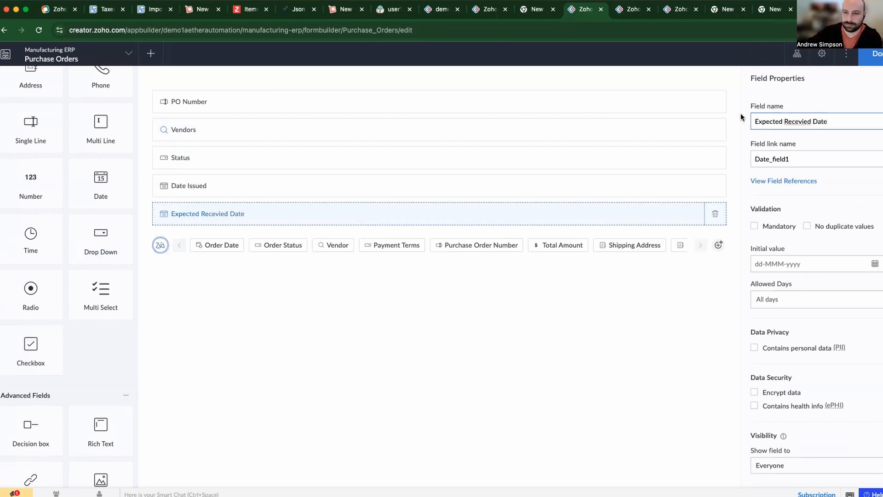
right_click(790, 121)
click(740, 129)
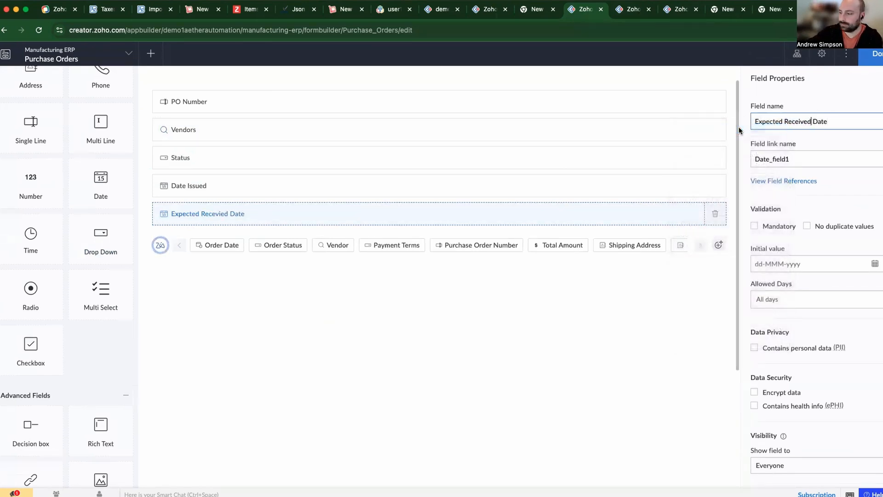
click(424, 379)
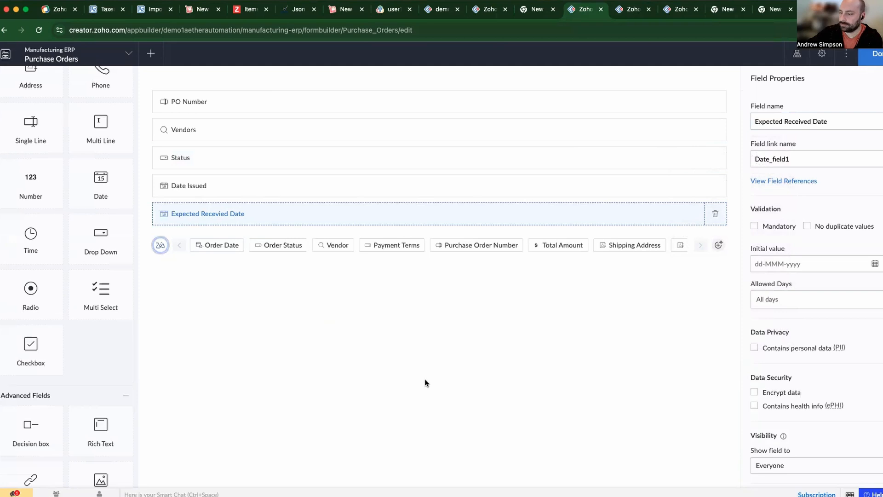
Step: Add a multi-select lookup field named Related Sales Orders that fetches Sales Order Name from the Sales Orders form
scroll(99, 207, up, 3)
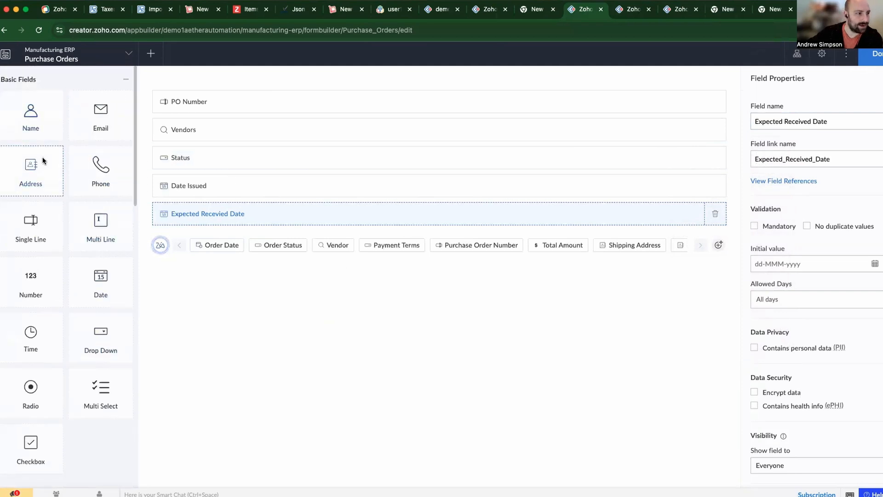
scroll(90, 285, down, 6)
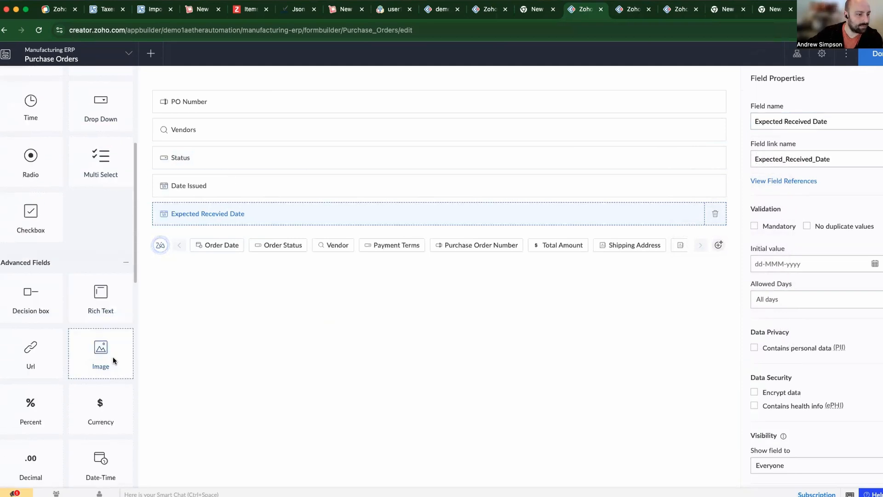
scroll(44, 413, down, 2)
drag(101, 425, 252, 227)
click(418, 238)
text(sa)
click(416, 270)
click(597, 234)
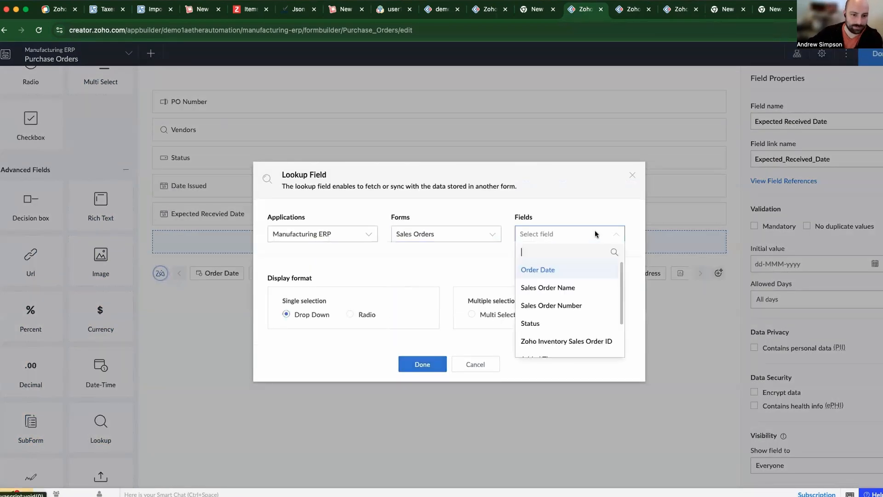
click(578, 286)
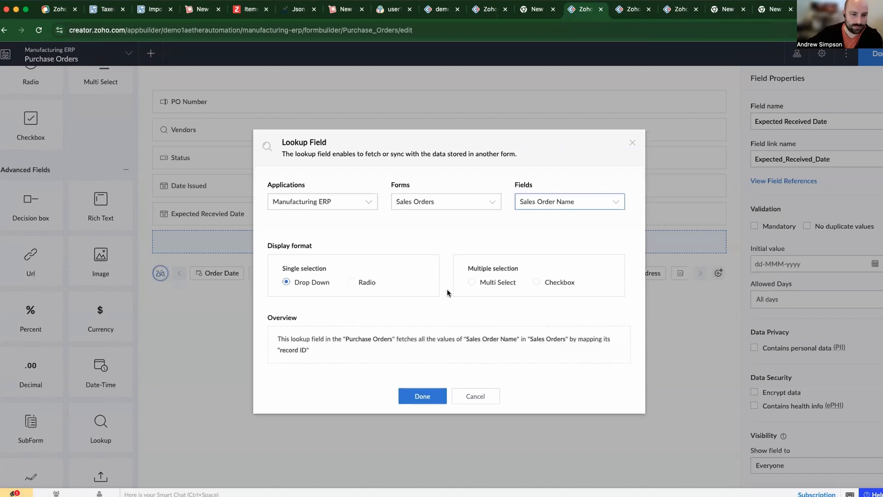
click(491, 284)
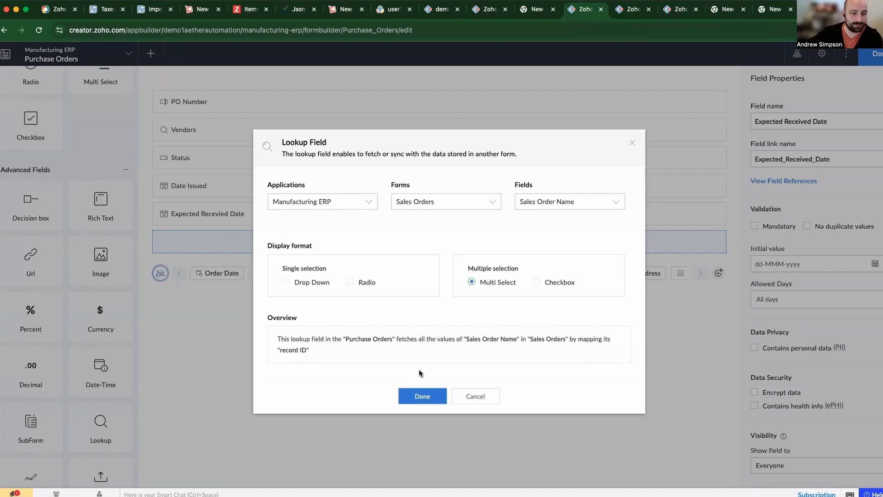
click(422, 396)
click(758, 118)
text(Related Sales Orders)
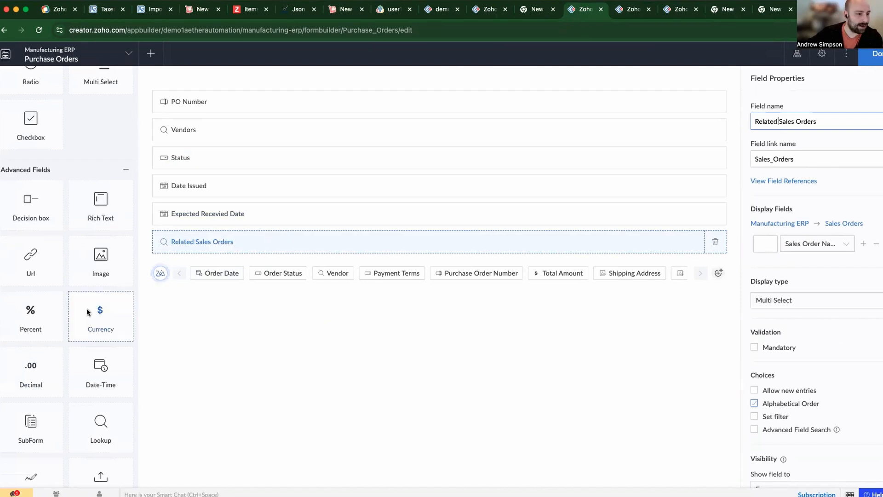
Step: Add a single line field named Zoho Inventory PO ID below Related Sales Orders
scroll(87, 308, up, 10)
drag(30, 225, 328, 262)
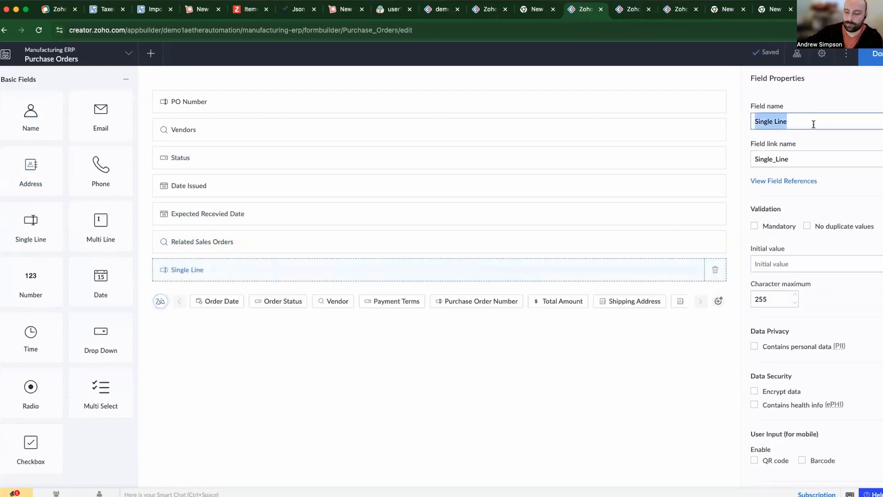
text(Zoho Inventory PO ID)
click(437, 356)
Step: Add a subform based on the existing Purchase Order Line Items form below Zoho Inventory PO ID and finish editing the form
scroll(79, 253, down, 7)
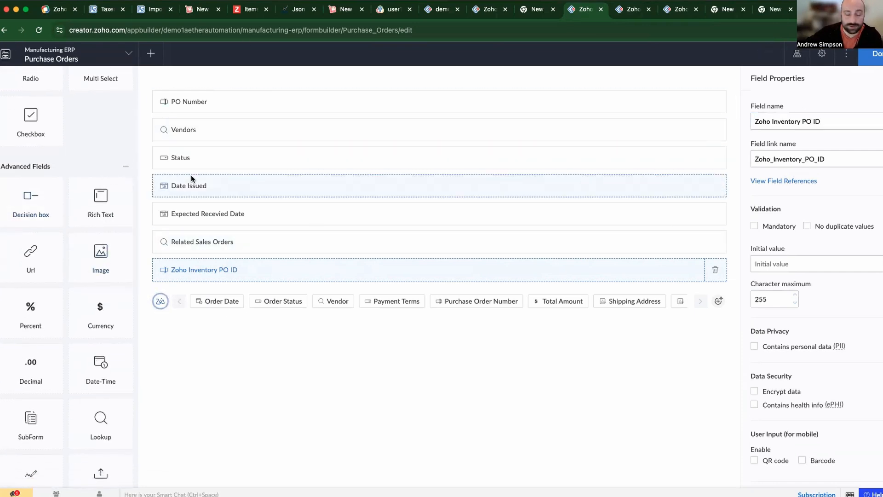
scroll(76, 335, down, 1)
drag(40, 418, 274, 343)
click(405, 269)
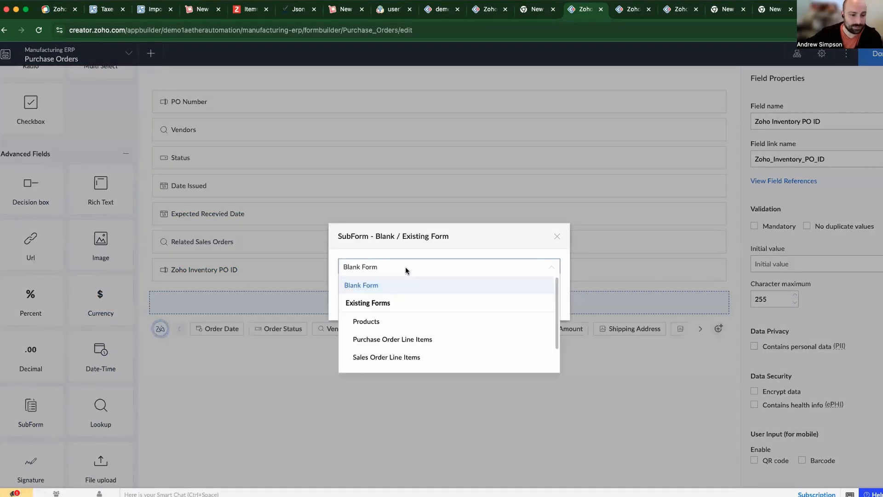
click(420, 340)
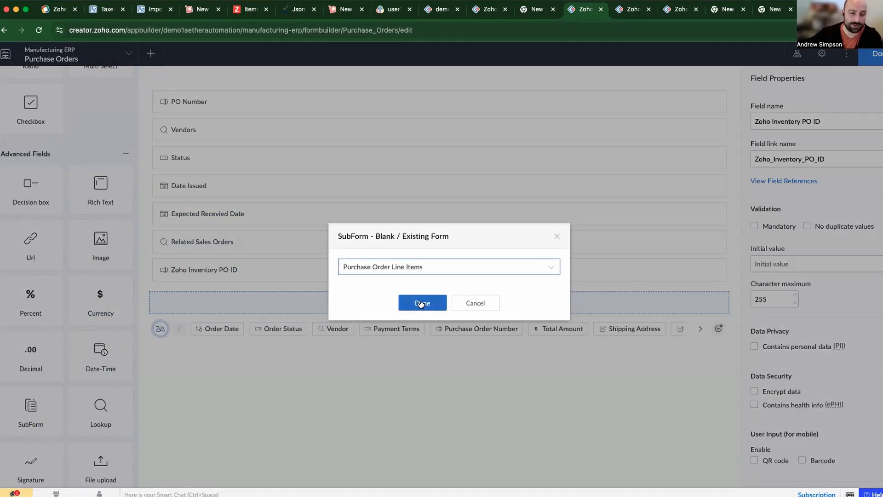
click(420, 303)
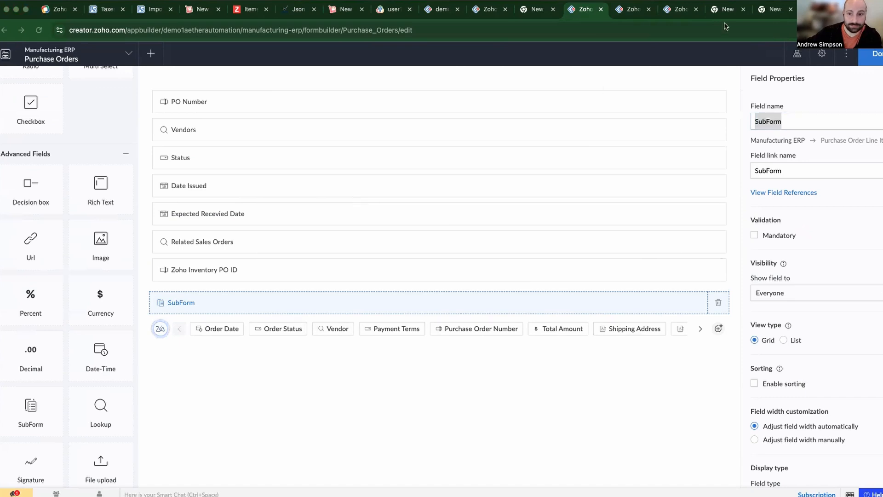
click(879, 56)
click(879, 56)
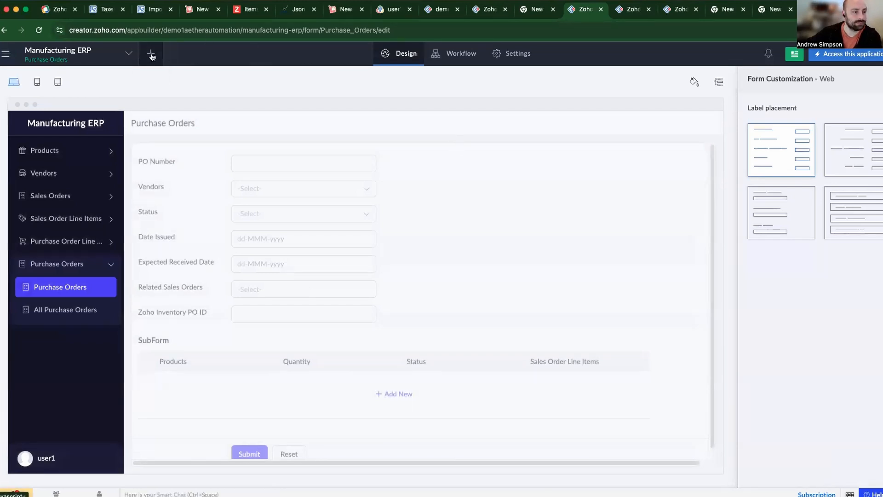
Step: Create a new form from scratch named Shipments
click(151, 54)
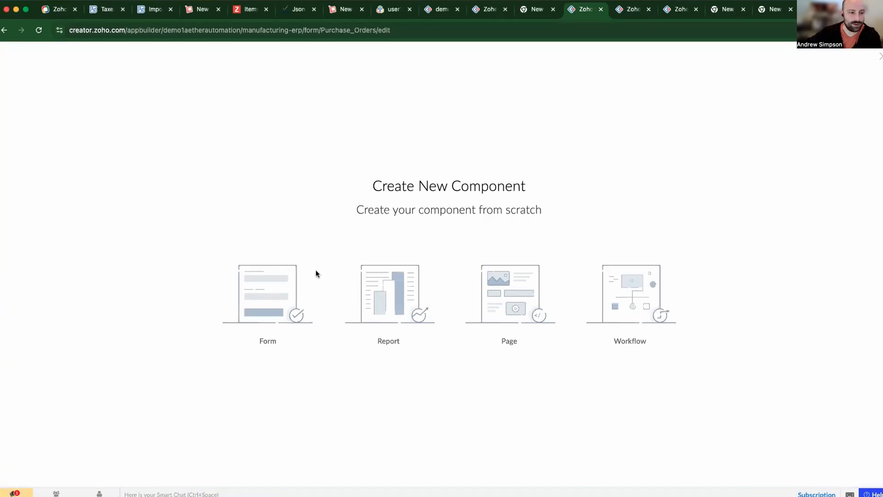
click(285, 288)
click(359, 225)
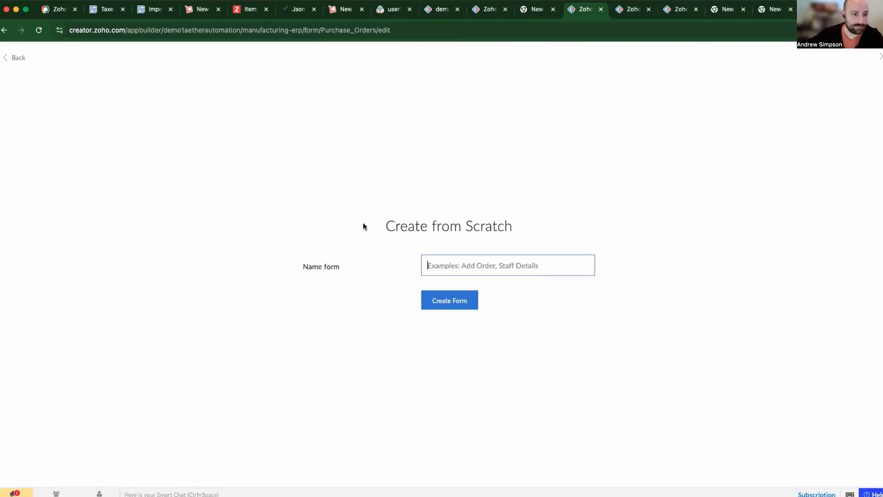
text(Shipments)
click(446, 300)
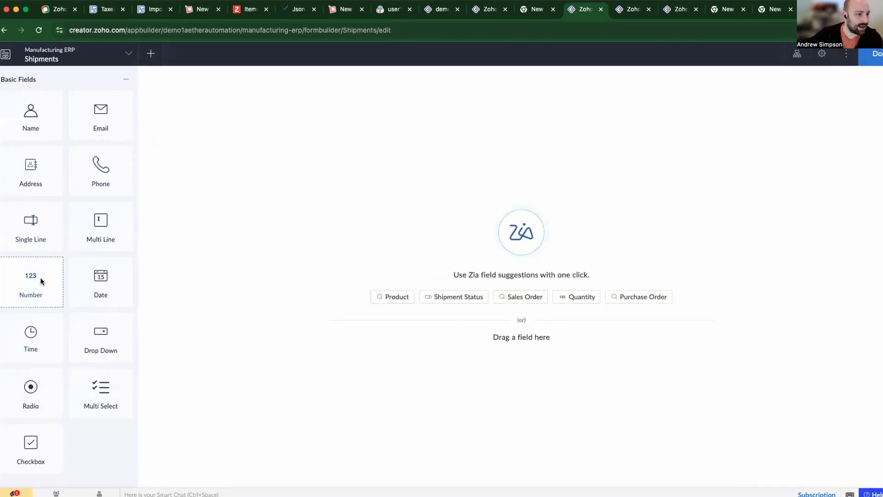
Step: Add a single line field named Shipment Name to the Shipments form
drag(35, 239, 262, 104)
text(Shipment )
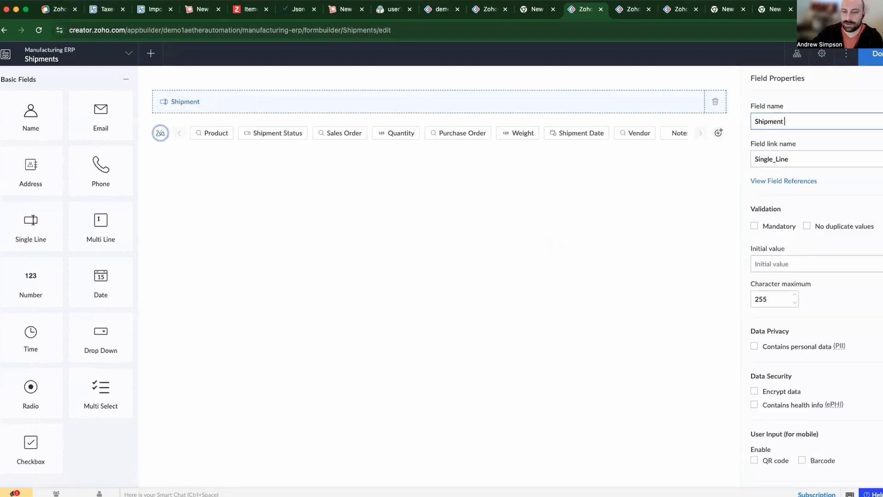
text(Name)
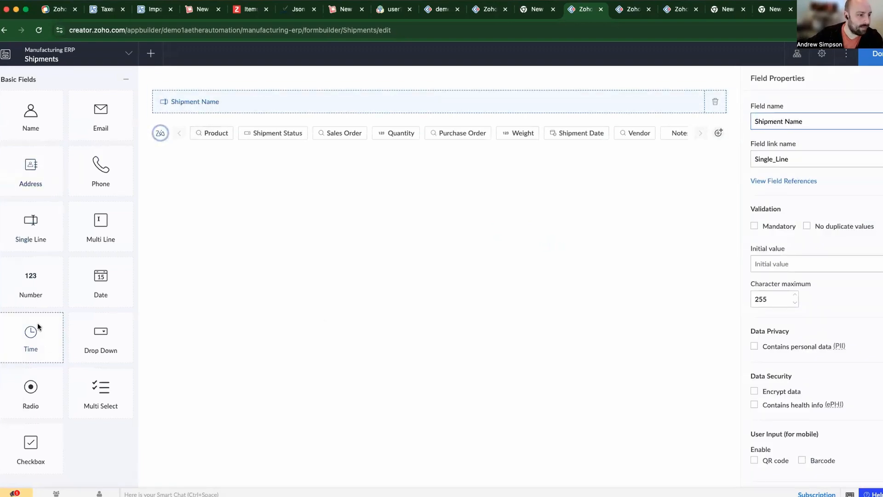
Step: Add a drop-down lookup field below Shipment Name that fetches Sales Order Name from the Sales Orders form
scroll(37, 321, down, 4)
scroll(73, 340, down, 4)
drag(100, 392, 261, 129)
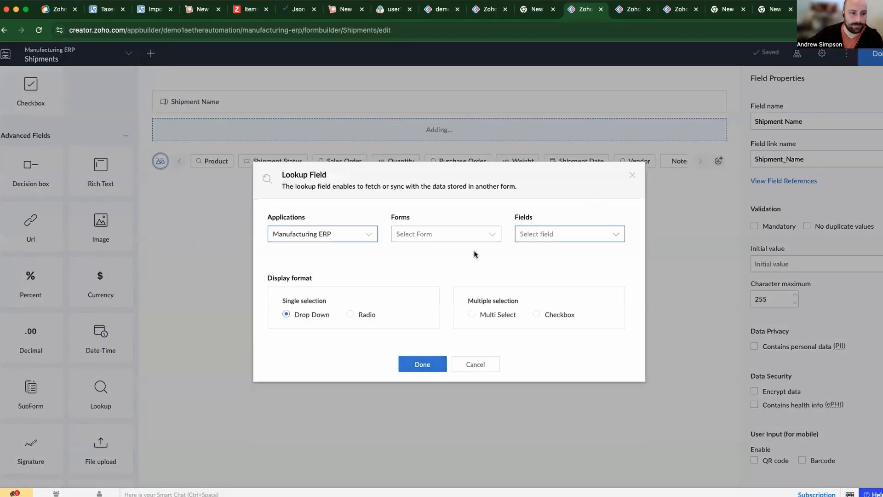
click(434, 233)
text(sales)
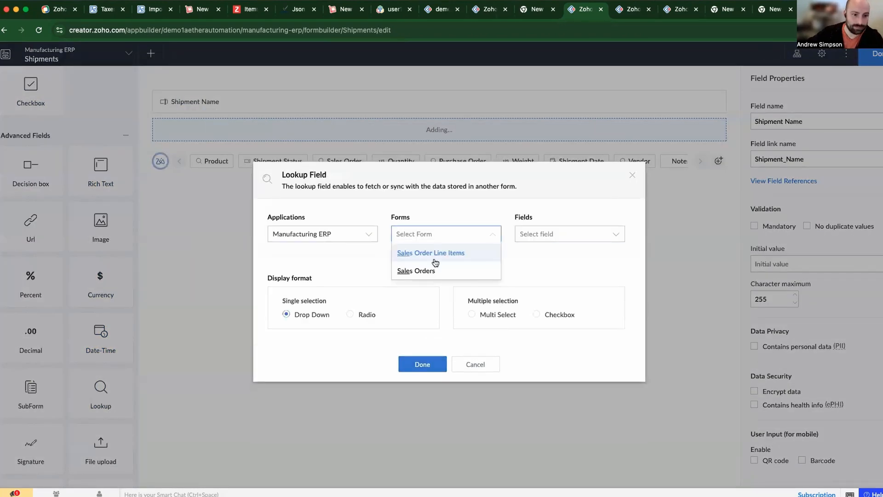
click(433, 270)
click(563, 233)
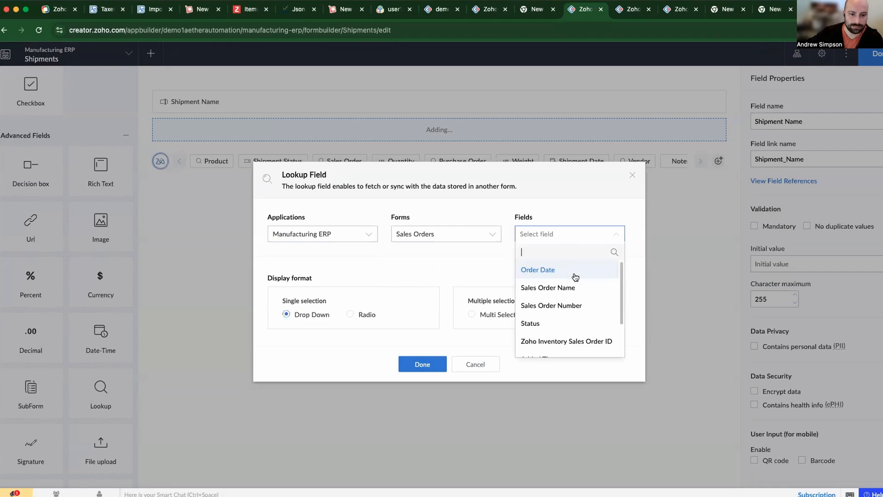
click(568, 287)
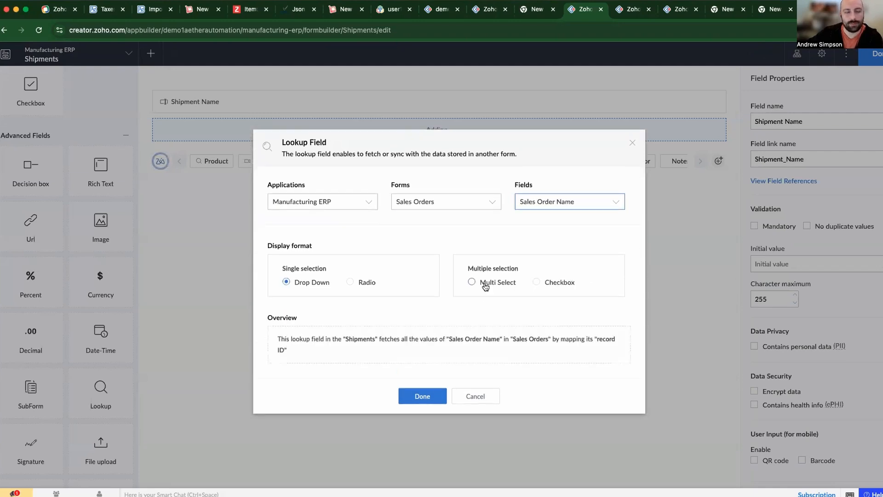
click(426, 398)
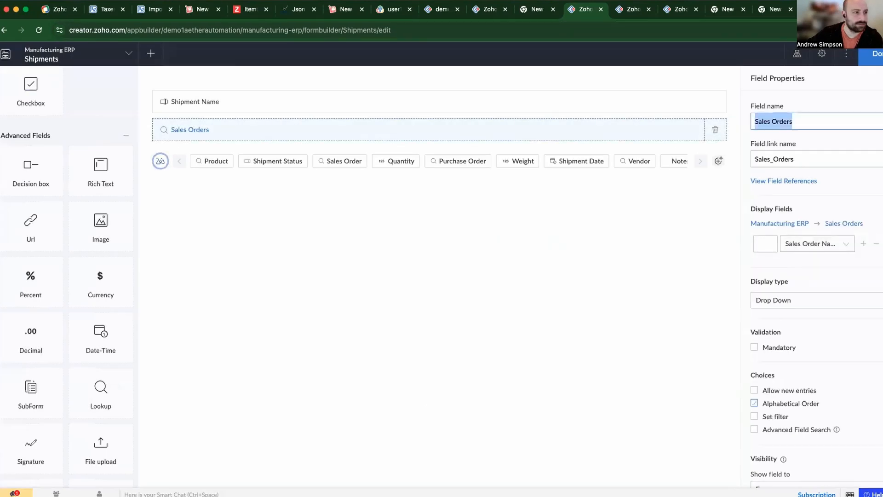
Step: Add a single line field named Tracking Number below the Sales Orders lookup in the Shipments form
scroll(16, 198, up, 8)
drag(51, 214, 213, 157)
text(Tracking Number)
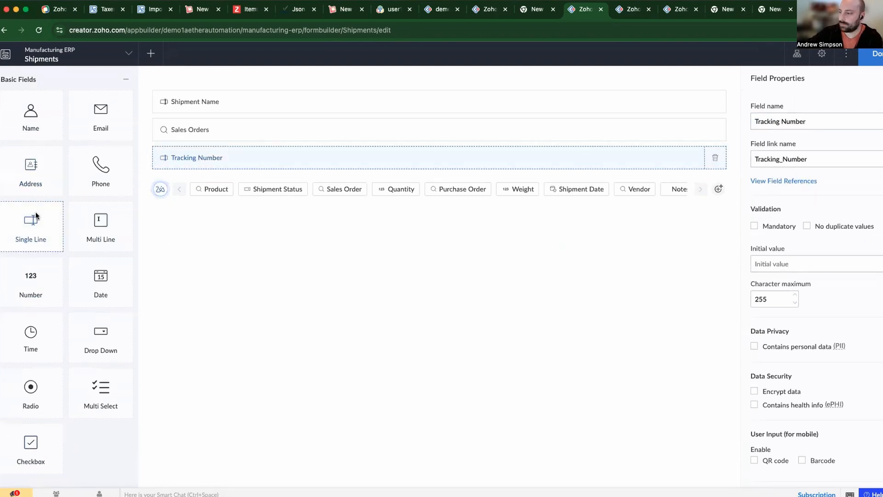
Step: Add a date field named Ship Date below Tracking Number
mouse_move(30, 223)
mouse_down()
mouse_move(32, 243)
mouse_move(198, 171)
mouse_move(4, 210)
mouse_move(38, 220)
mouse_up()
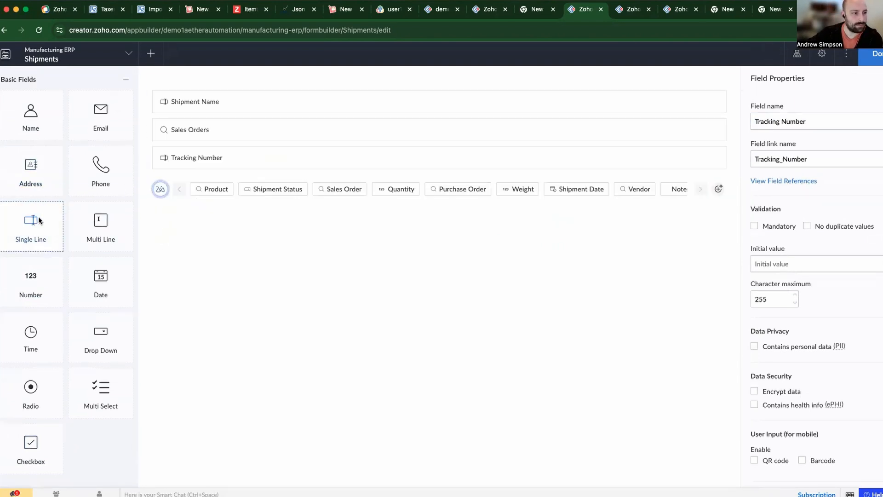
drag(83, 276, 240, 181)
double_click(815, 121)
text(Ship Date)
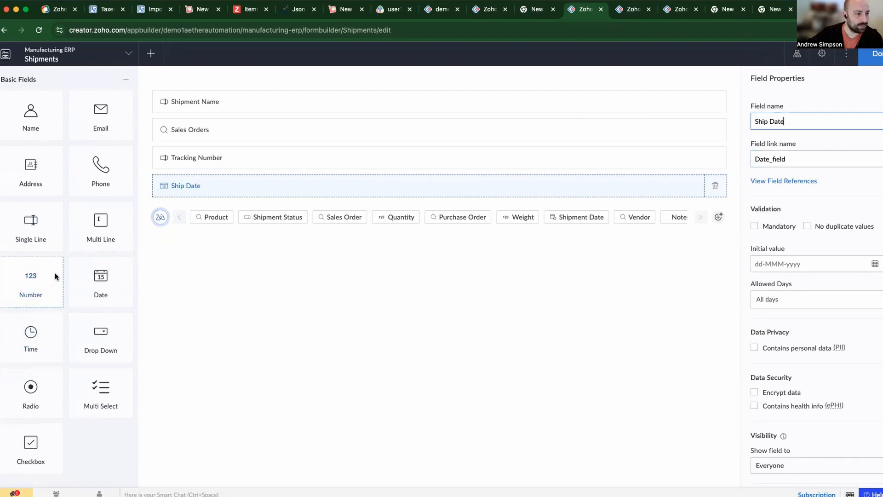
Step: Add a currency field named Ship fee below Ship Date
scroll(86, 295, down, 5)
drag(100, 386, 251, 213)
text(Ship fee)
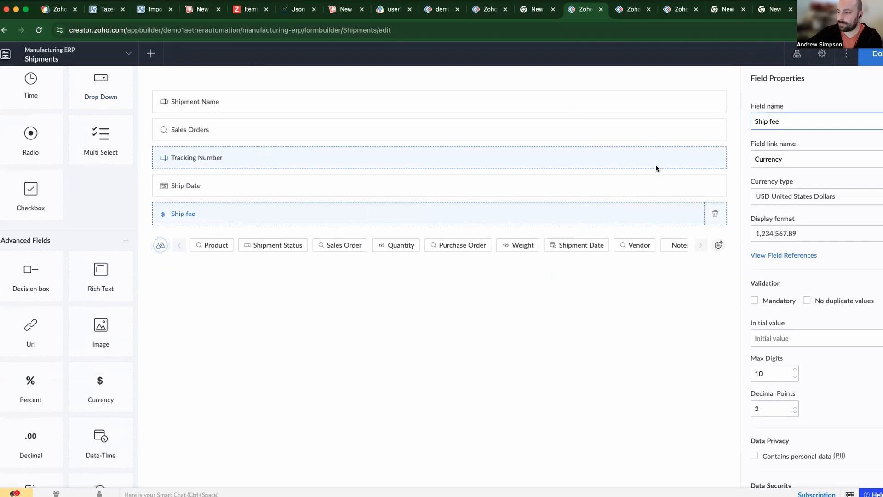
Step: Add a single line field named Zoho Inventory Shipment ID below Ship fee
scroll(105, 313, up, 5)
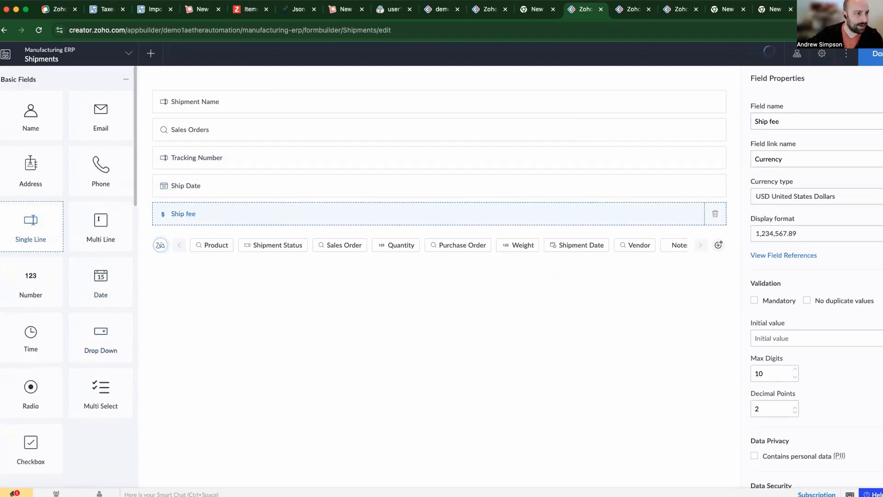
drag(31, 221, 309, 227)
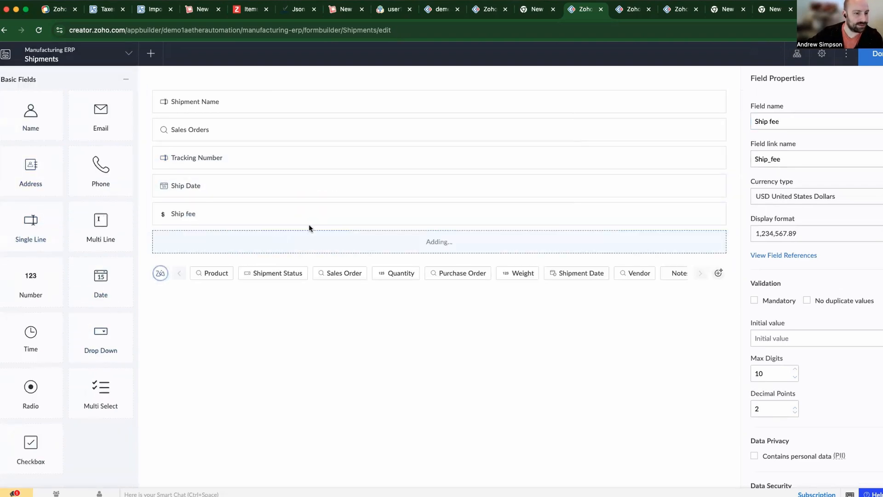
text(Zoho Inv)
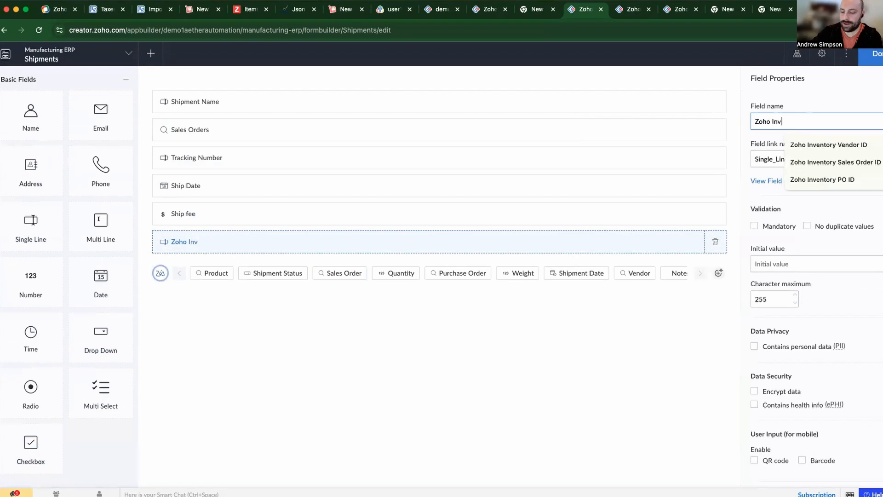
text(entory Shipment ID)
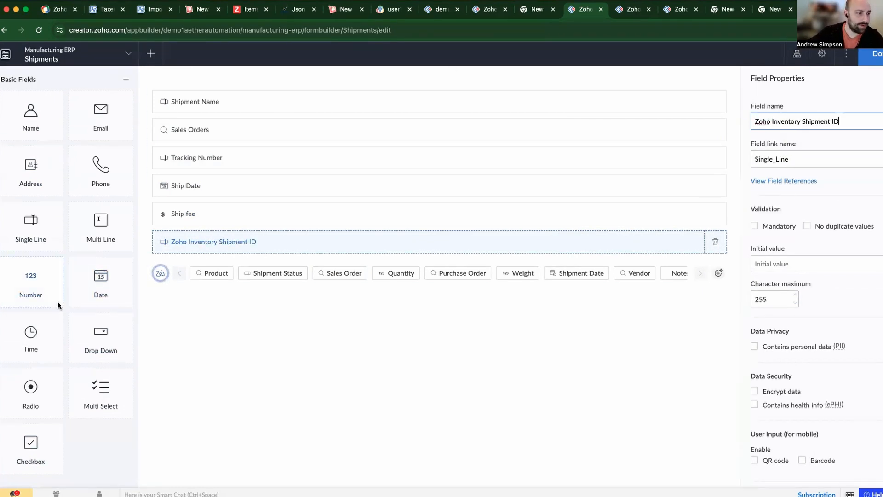
Step: Add a single line field named Zoho Inventory Package ID below Zoho Inventory Shipment ID
drag(30, 222, 274, 267)
text(Zoho Inventory )
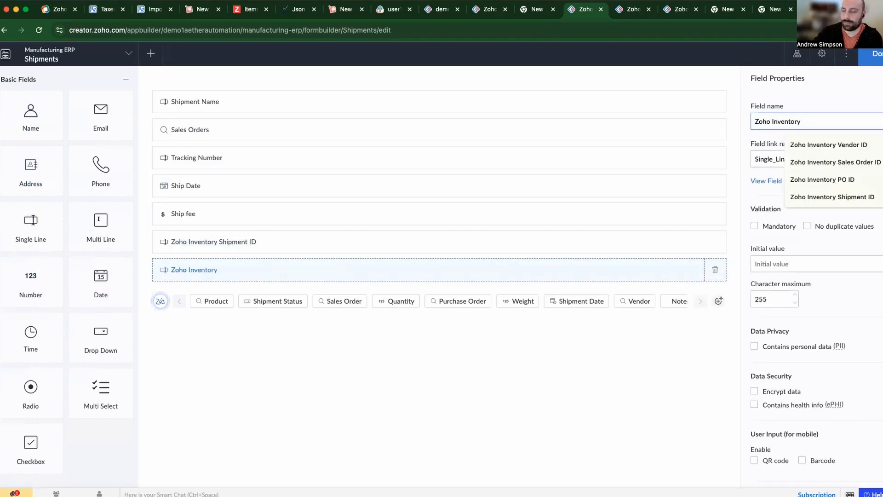
text(Paa)
text(ckage ID)
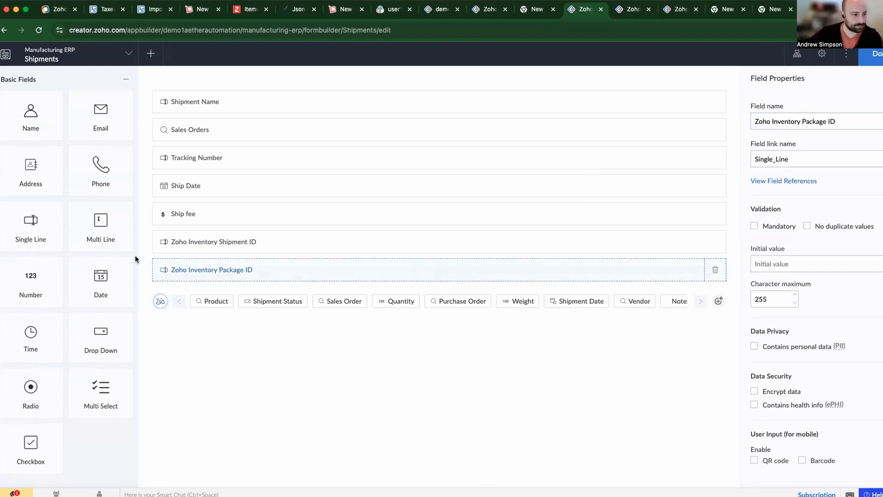
Step: Add a blank subform named Line Items below Zoho Inventory Package ID
scroll(80, 331, down, 5)
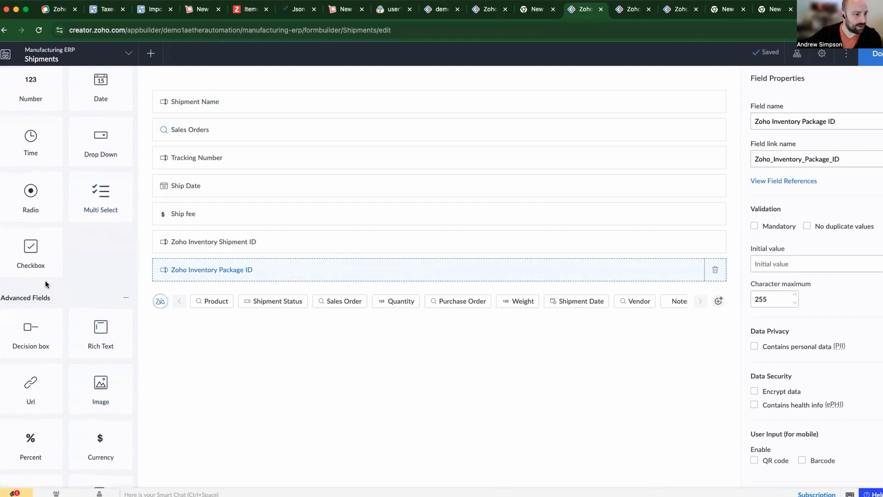
scroll(73, 401, down, 3)
drag(55, 394, 288, 306)
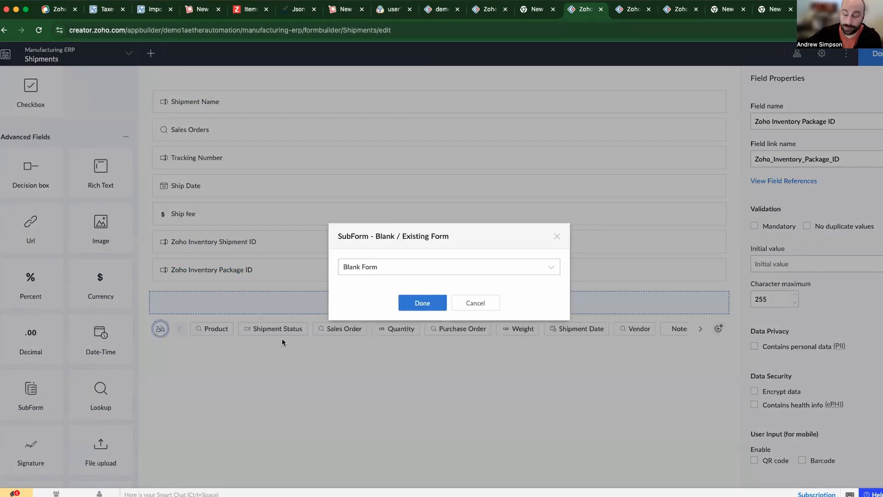
click(430, 303)
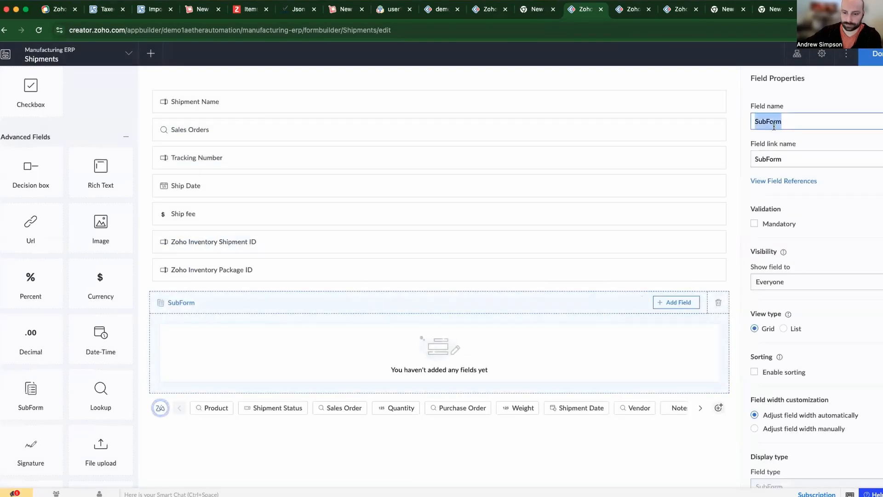
text(Line Items)
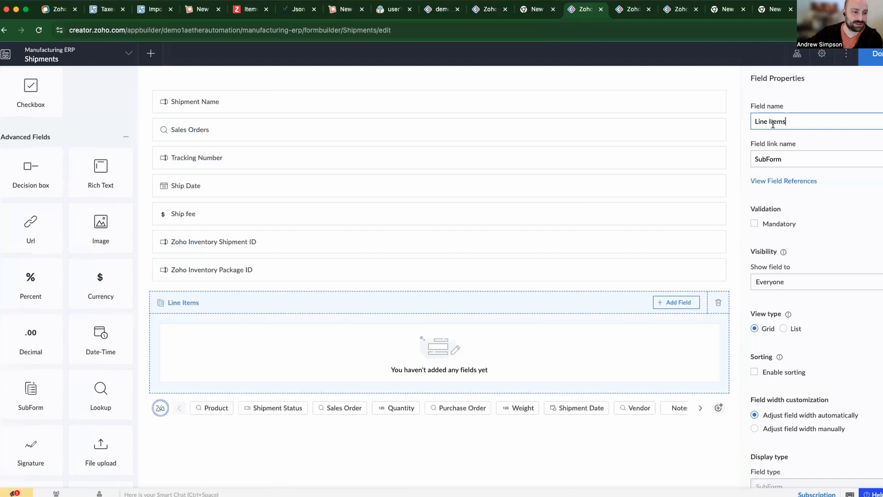
Step: Add a drop-down lookup field to the Line Items subform that fetches Product Name from the Products form
click(675, 302)
text(lo)
click(706, 340)
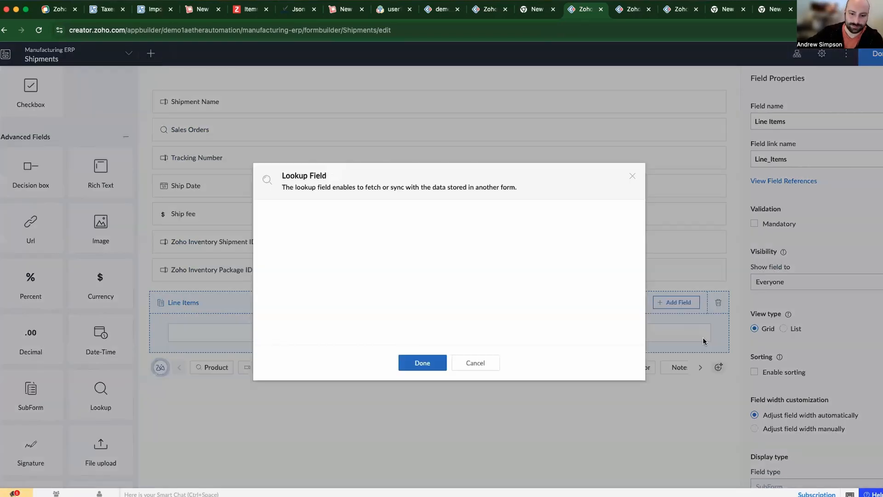
click(456, 235)
click(455, 253)
click(543, 236)
click(553, 253)
click(415, 385)
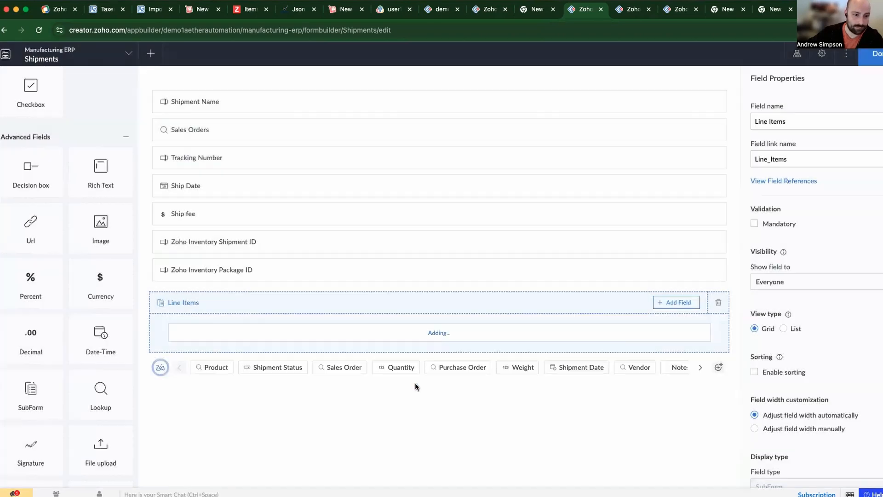
Step: Add a number field named Quantity Shipped to the Line Items subform
click(678, 305)
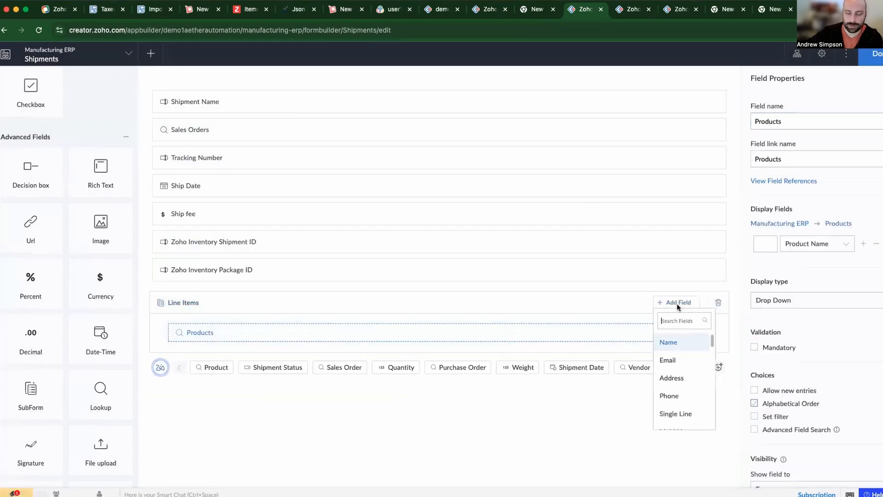
text(nu)
click(671, 342)
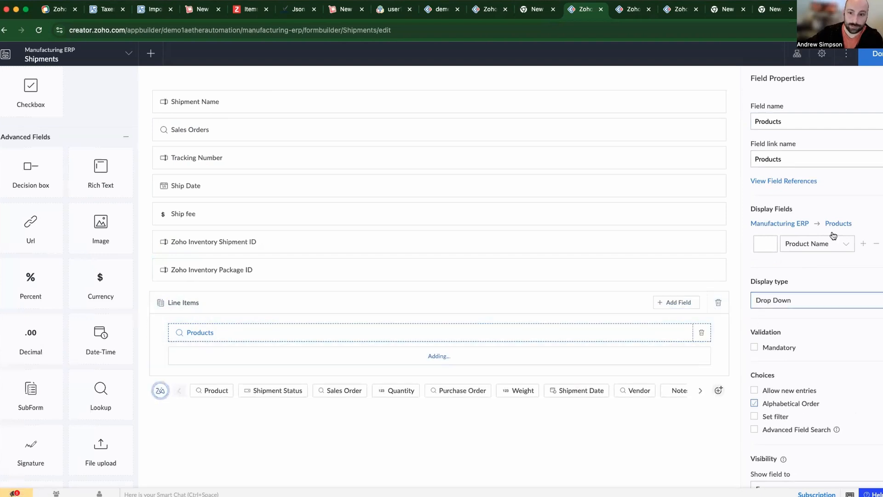
text(Q)
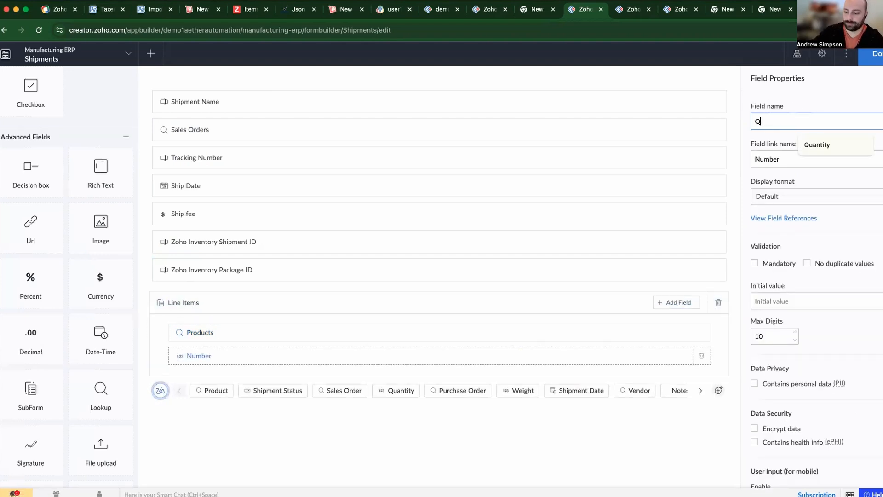
text(uantity Shipped)
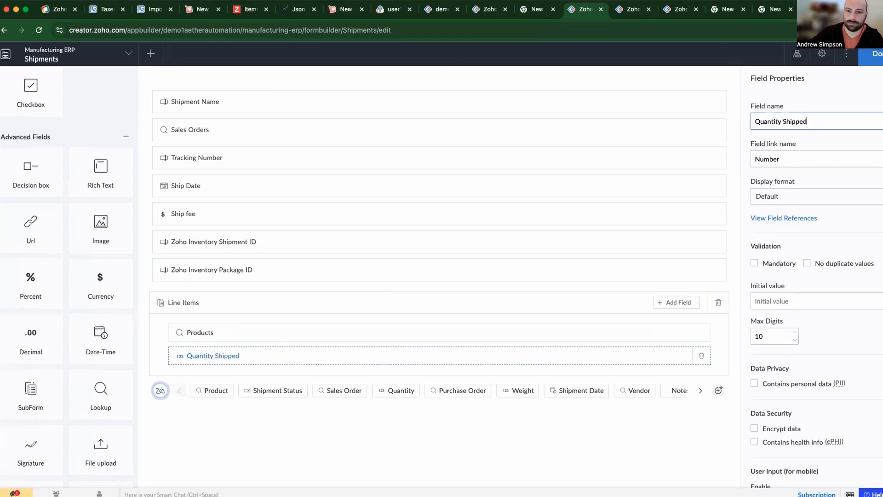
Step: Add a drop-down lookup field to the Line Items subform that fetches ID from the Sales Order Line Items form
click(680, 303)
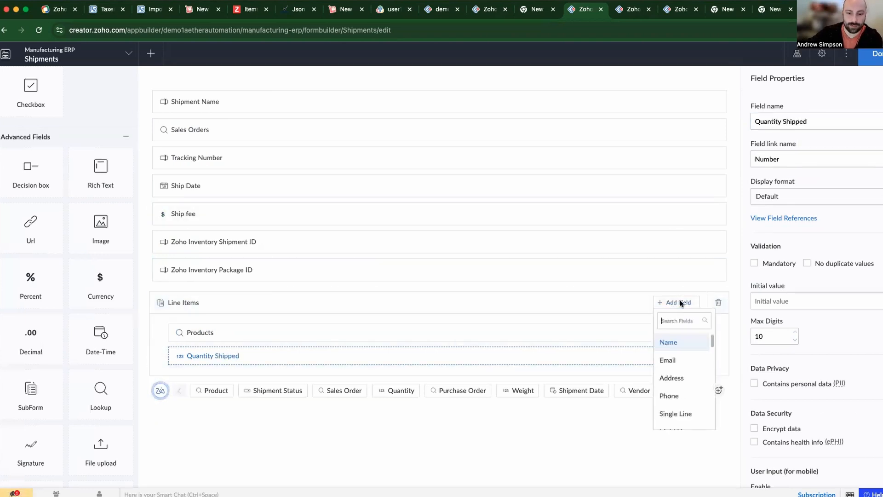
text(sale)
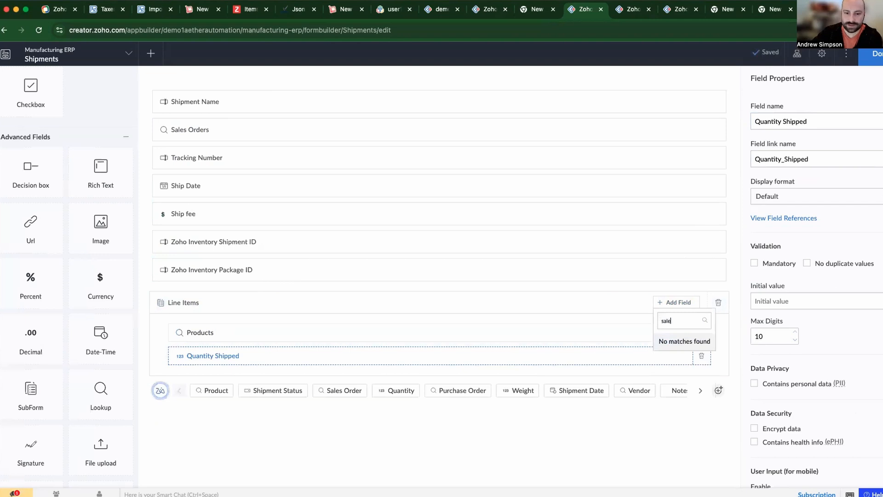
key(BackSpace)
key(BackSpace)
key(BackSpace)
text(lo)
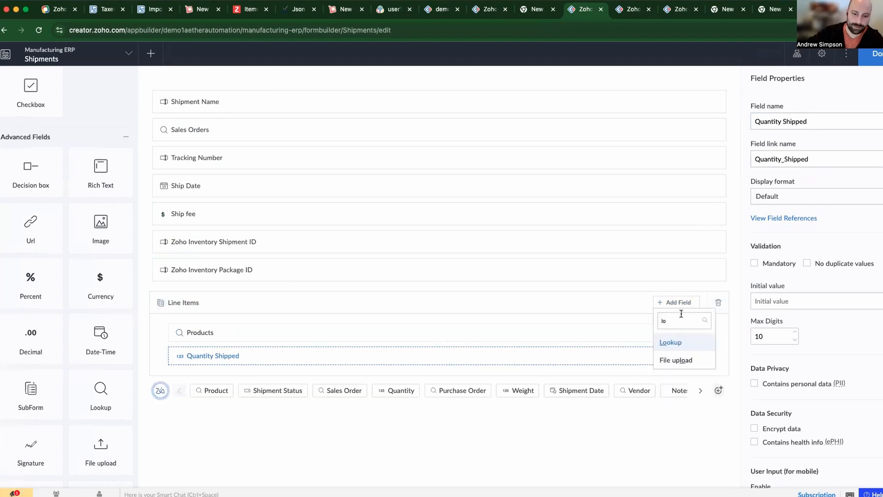
click(683, 342)
click(445, 233)
text(sae)
key(BackSpace)
click(449, 253)
click(543, 235)
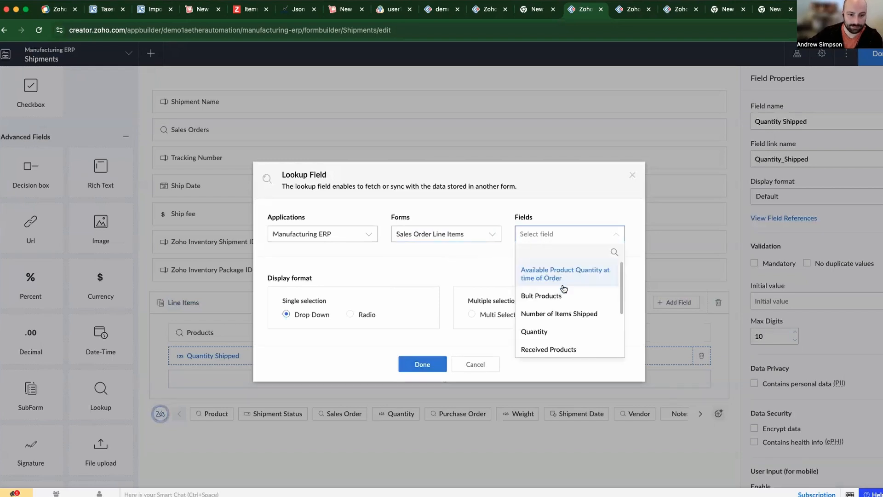
scroll(565, 294, down, 3)
click(545, 332)
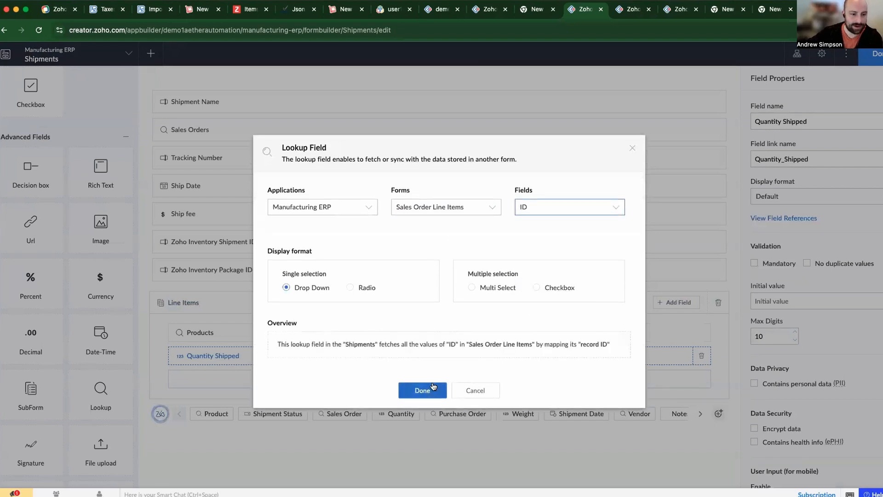
click(422, 389)
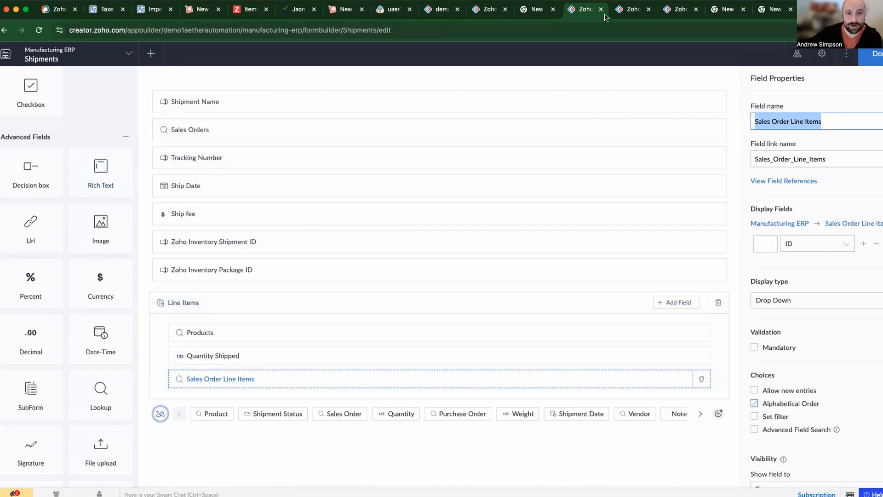
Step: In the Sales Order Line Items form, add a drop-down lookup below Purchase Order Line Items that fetches Shipment Name from Shipments
click(628, 11)
click(668, 13)
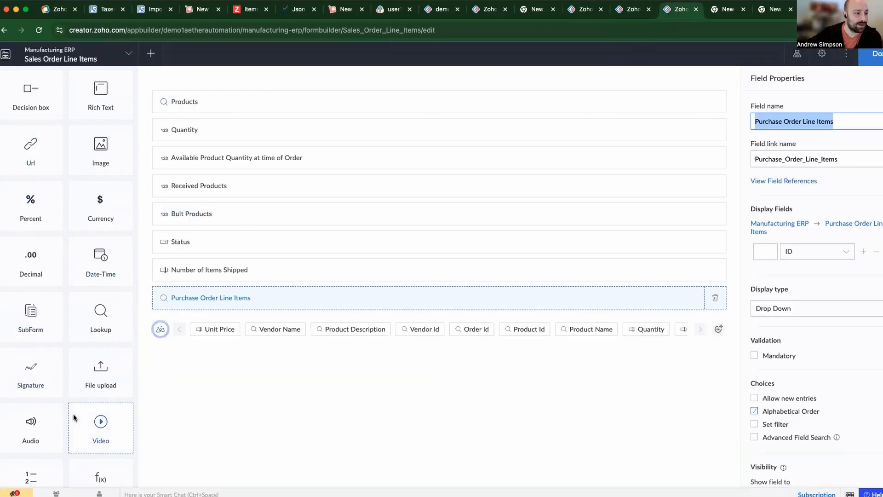
drag(101, 307, 224, 327)
click(414, 235)
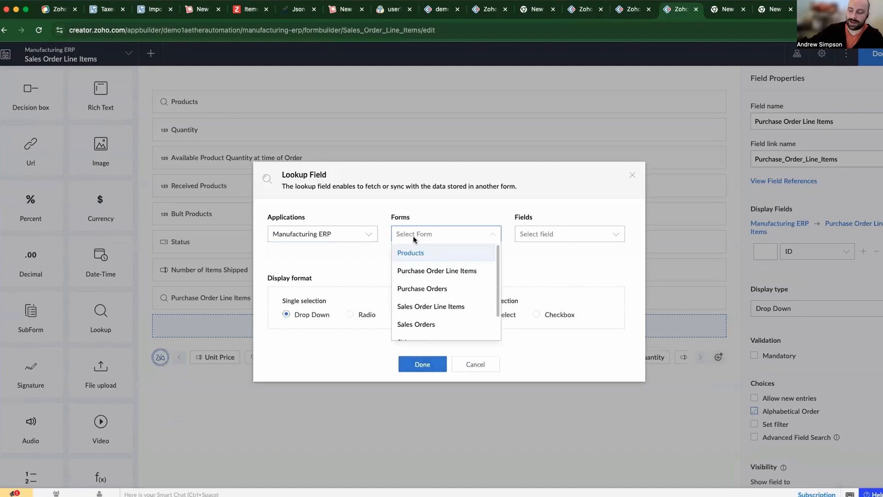
text(shi)
key(Return)
click(546, 239)
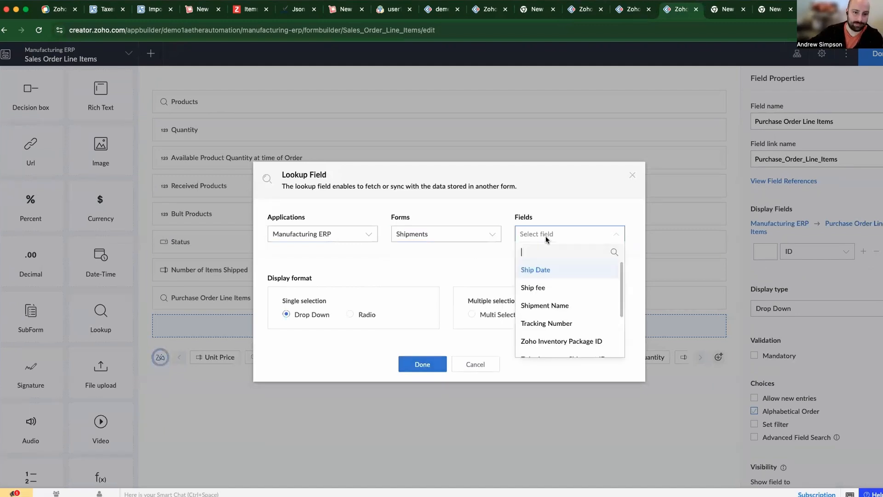
click(552, 305)
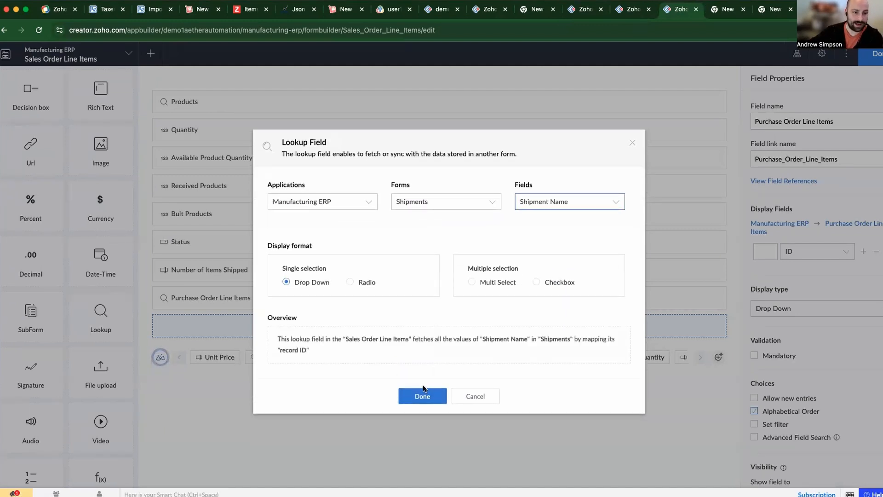
click(420, 397)
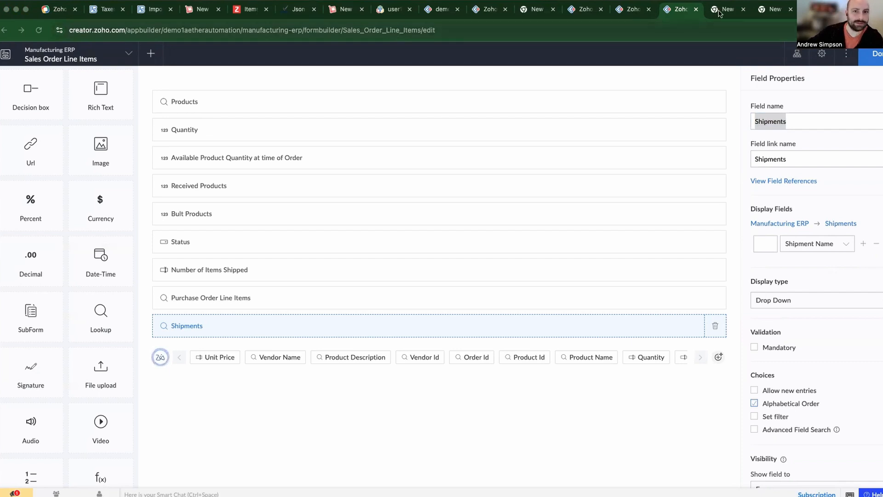
Step: Finish editing the Shipments form and create a new form from scratch named Shipment Received
click(584, 11)
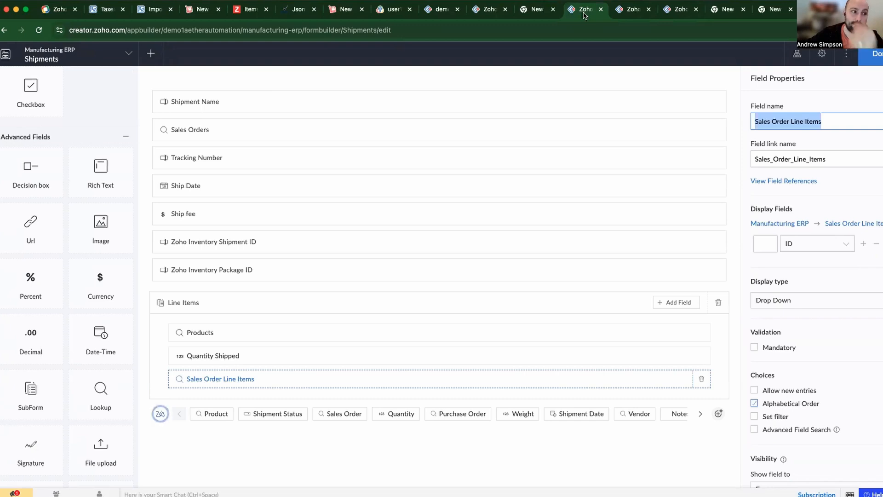
click(871, 54)
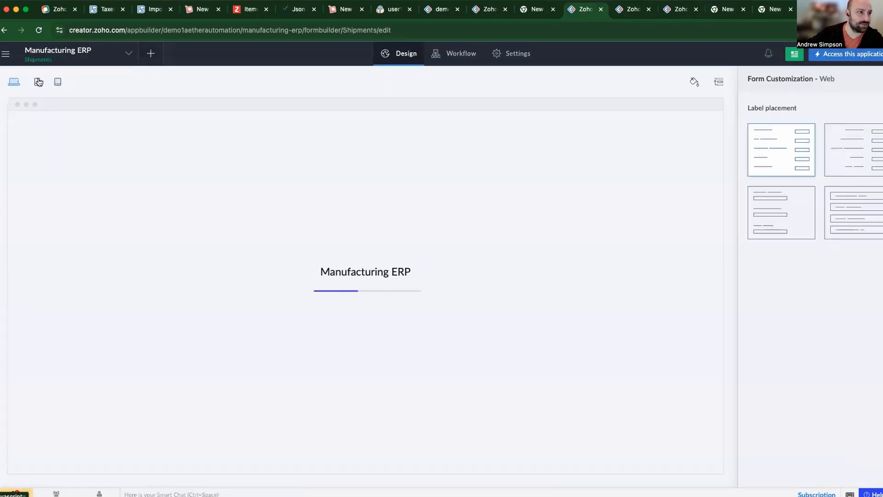
click(125, 56)
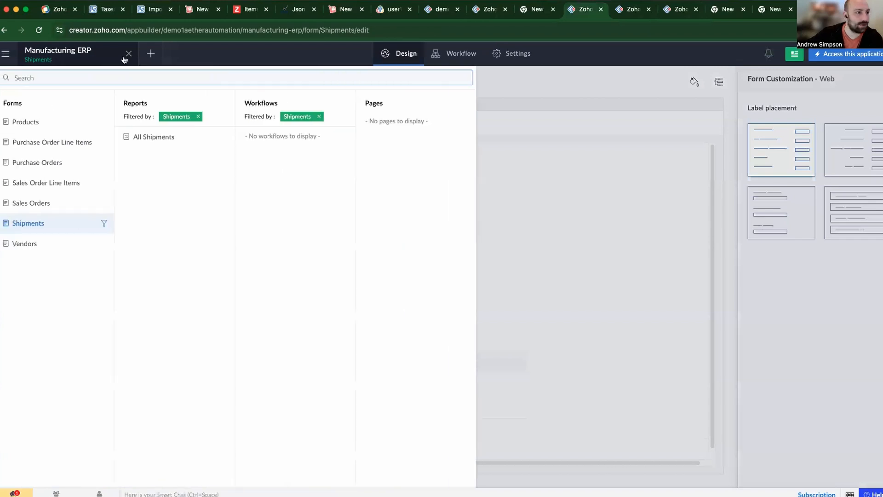
click(151, 53)
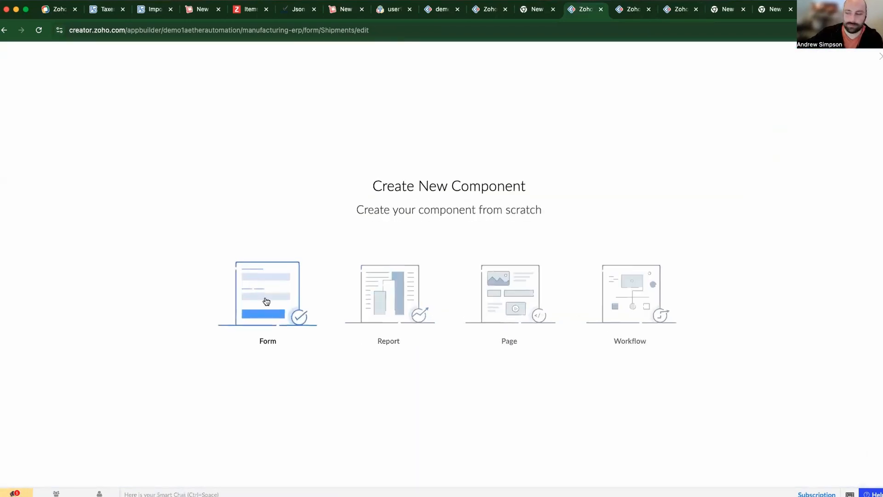
click(267, 301)
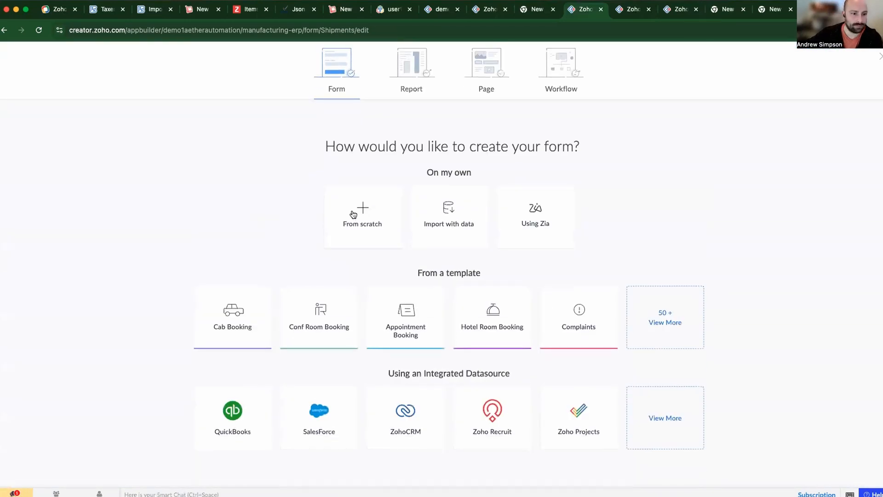
click(353, 215)
text(S)
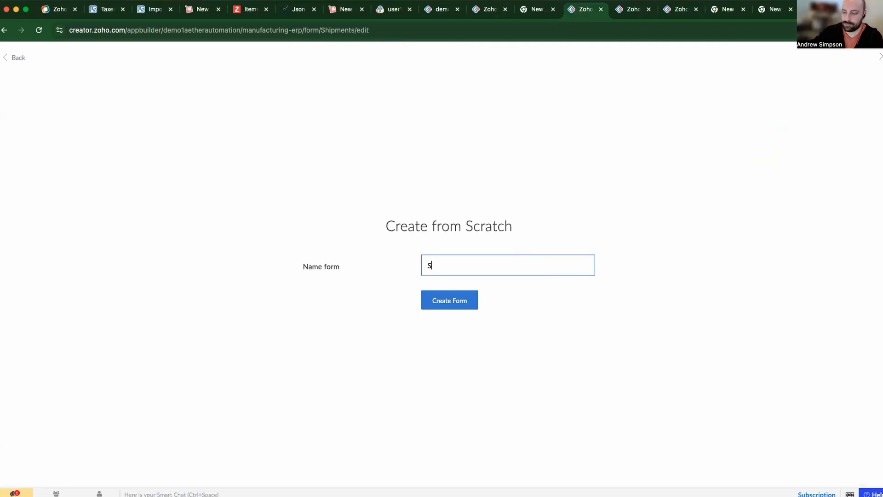
text(hipment Received)
click(463, 293)
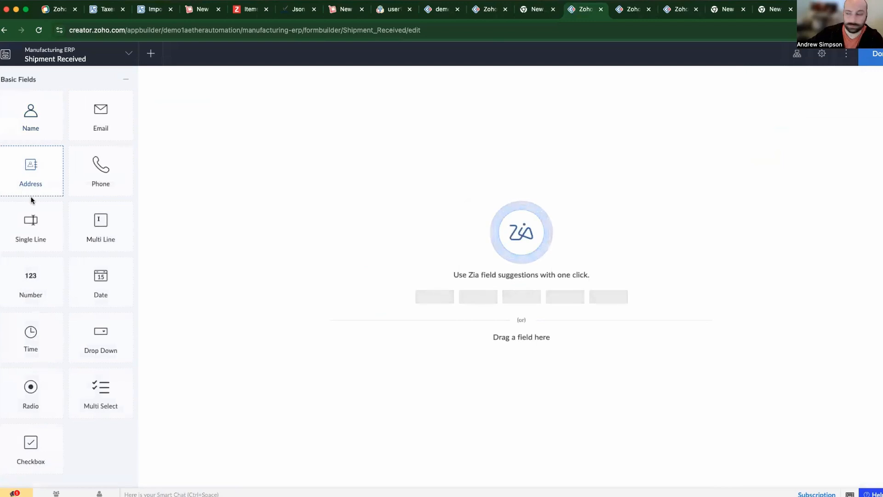
Step: Add a single-line field named Shipment Name to the Shipment Received form
drag(37, 205, 301, 122)
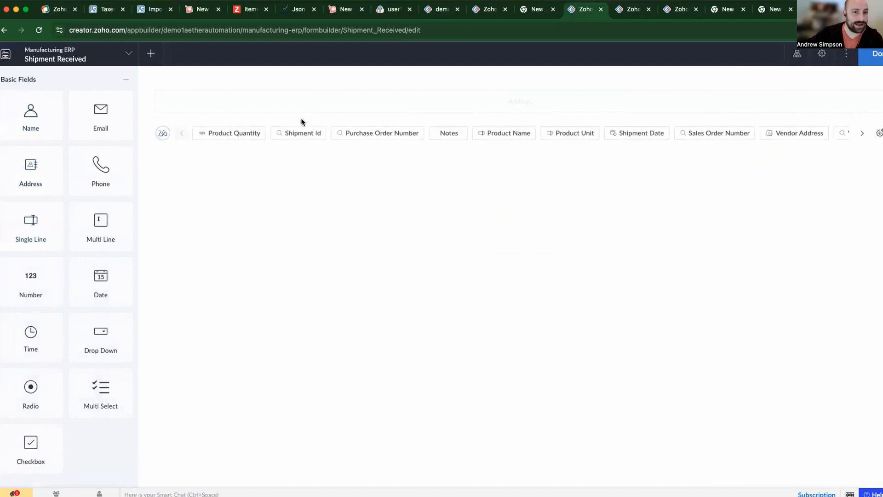
text(SHip)
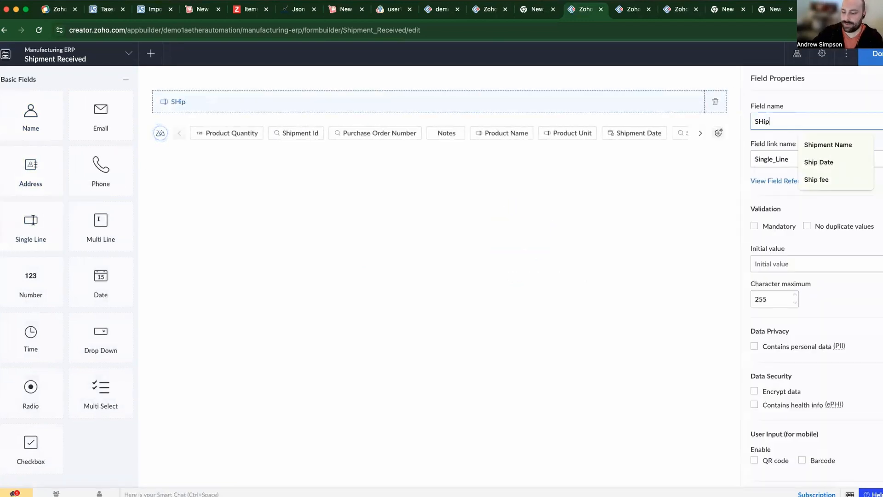
text(ment)
click(823, 145)
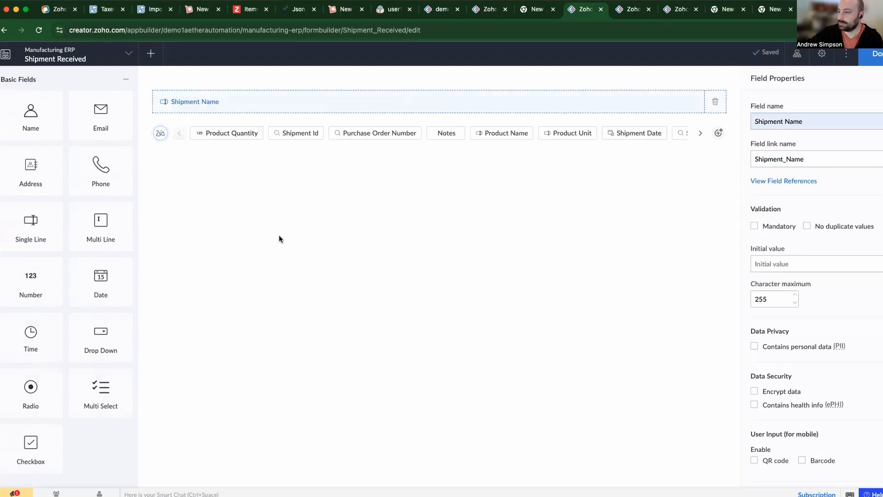
Step: Add a multi-select lookup field below Shipment Name that fetches PO Number from the Purchase Orders form
scroll(79, 359, down, 4)
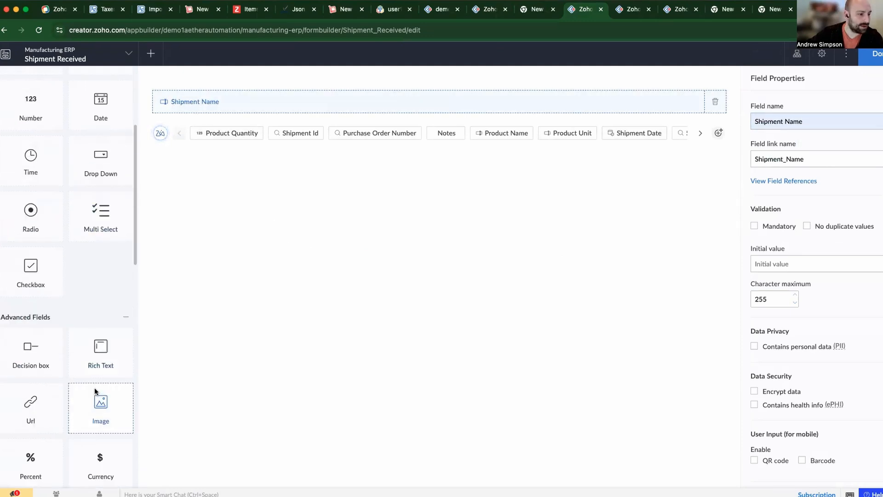
scroll(95, 387, down, 4)
drag(118, 394, 233, 126)
click(436, 235)
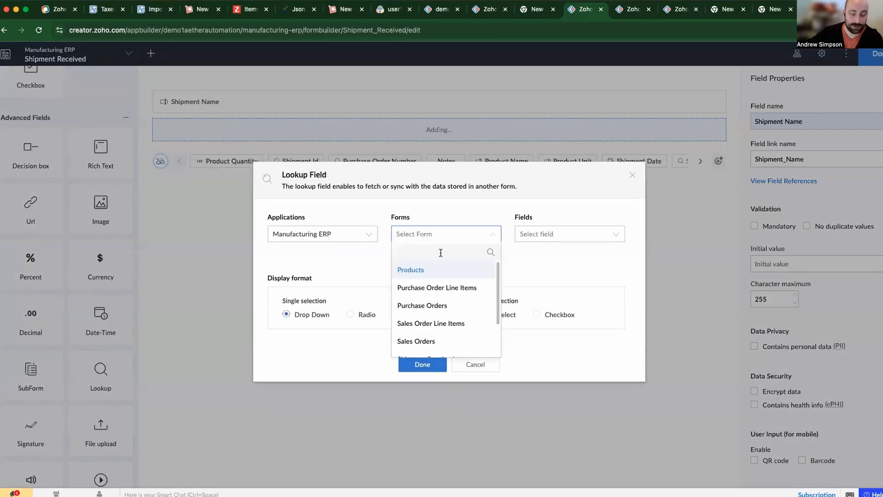
click(447, 304)
click(525, 241)
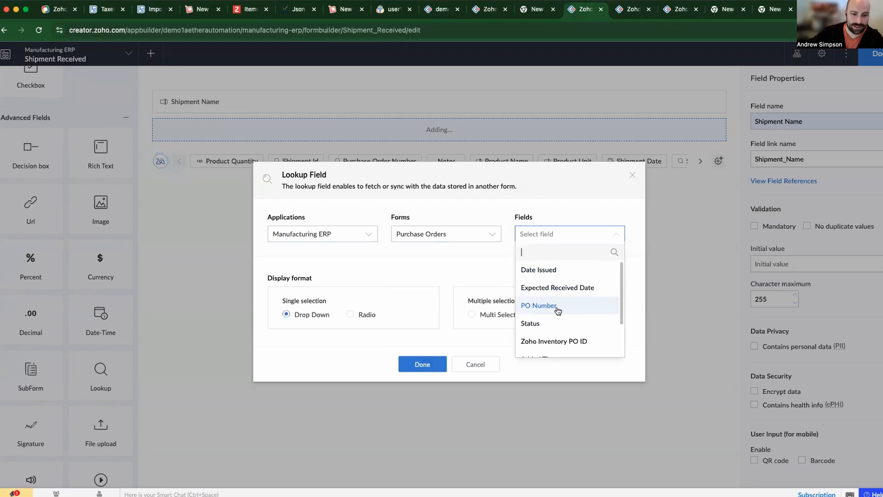
scroll(558, 311, down, 1)
click(552, 278)
click(494, 282)
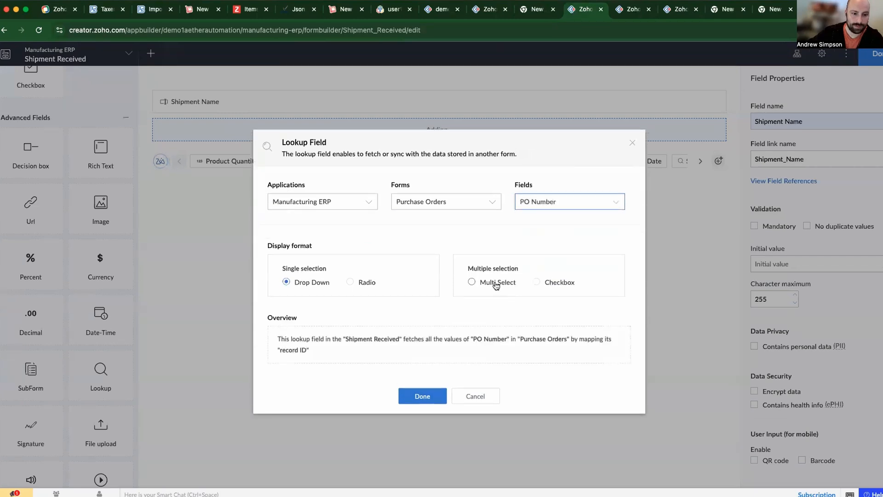
click(432, 390)
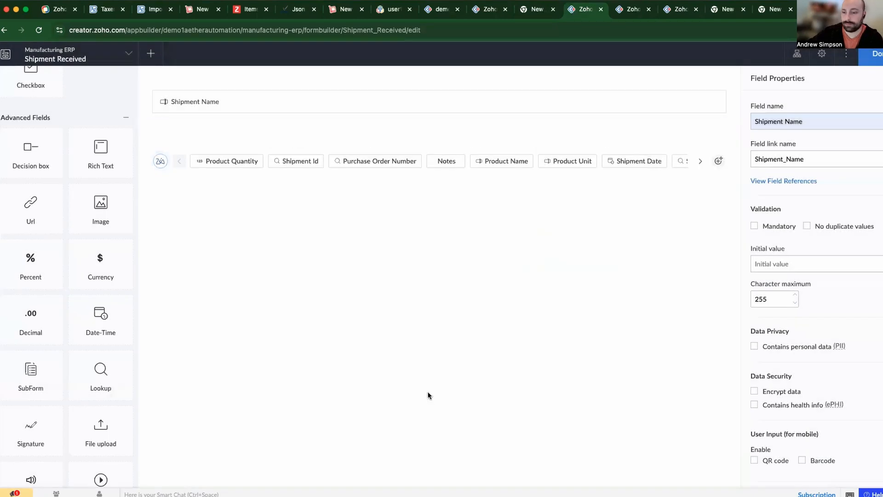
Step: Add a date field named Date Received below Purchase Orders
scroll(101, 150, up, 8)
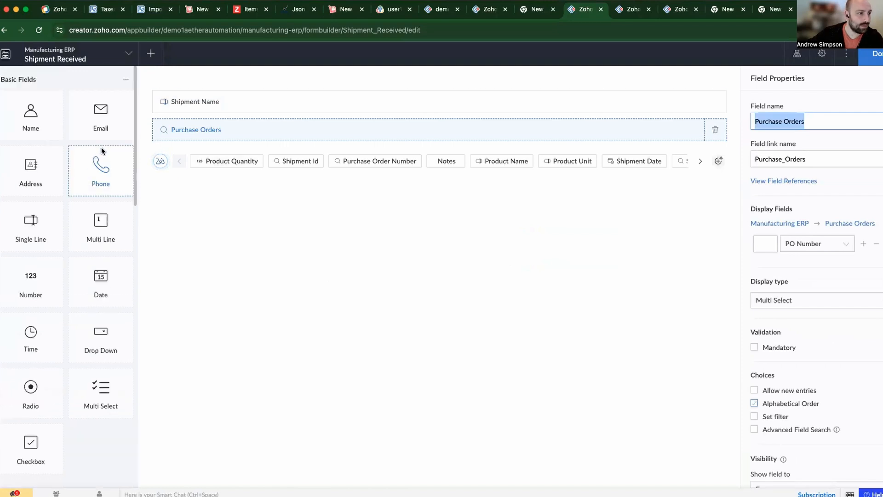
drag(95, 294, 235, 165)
text(D)
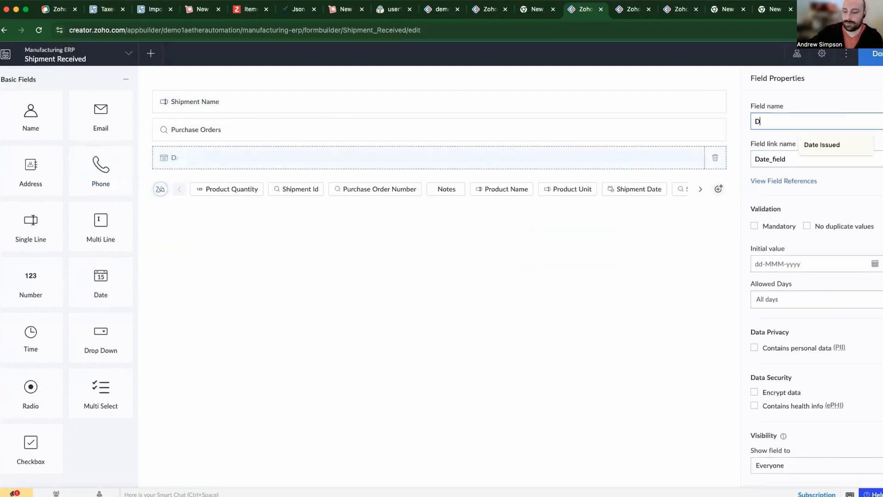
text(ate Received)
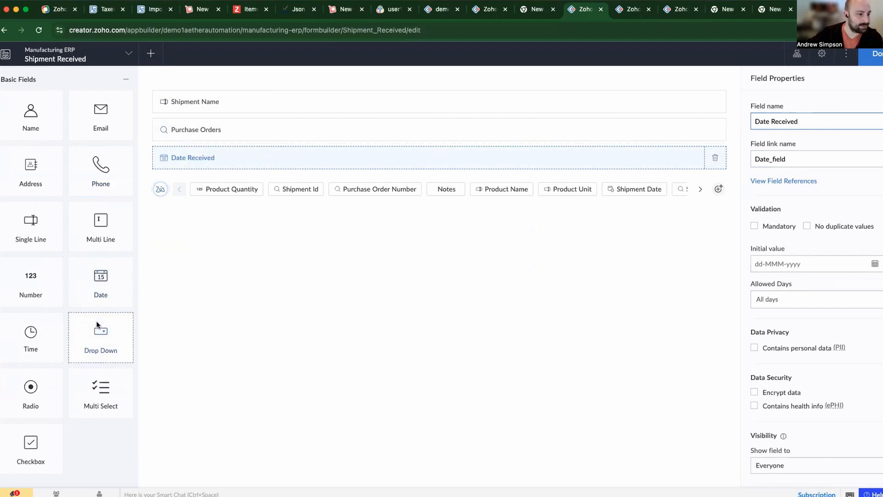
Step: Add a single-line field named Zoho Inventory Purchased Received ID below Date Received
drag(34, 235, 256, 180)
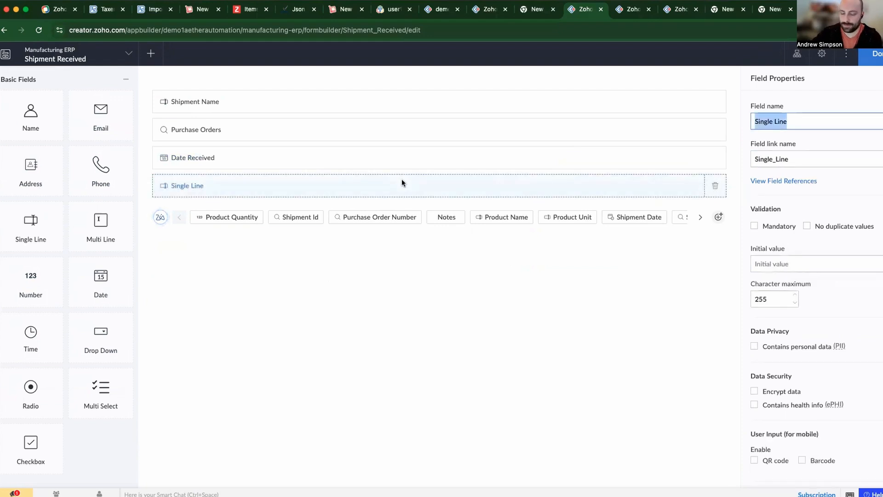
text(Zoho Inventory P)
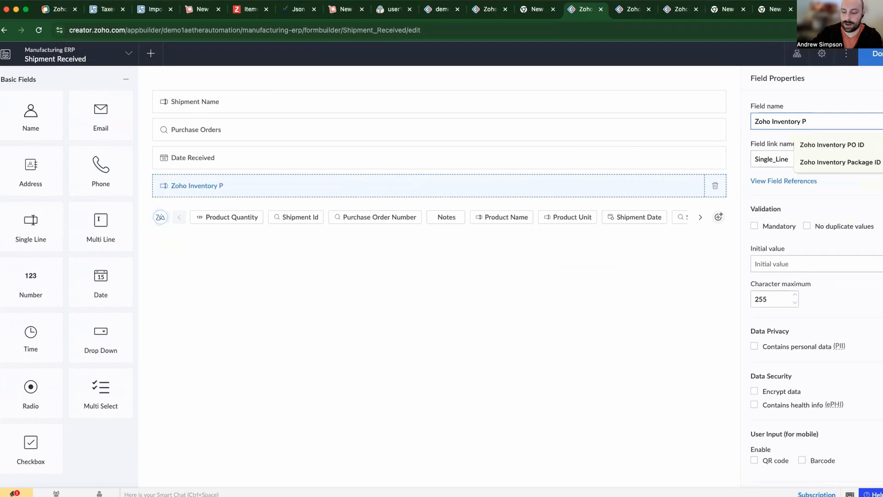
text(Ur)
key(BackSpace)
key(BackSpace)
text(urchas)
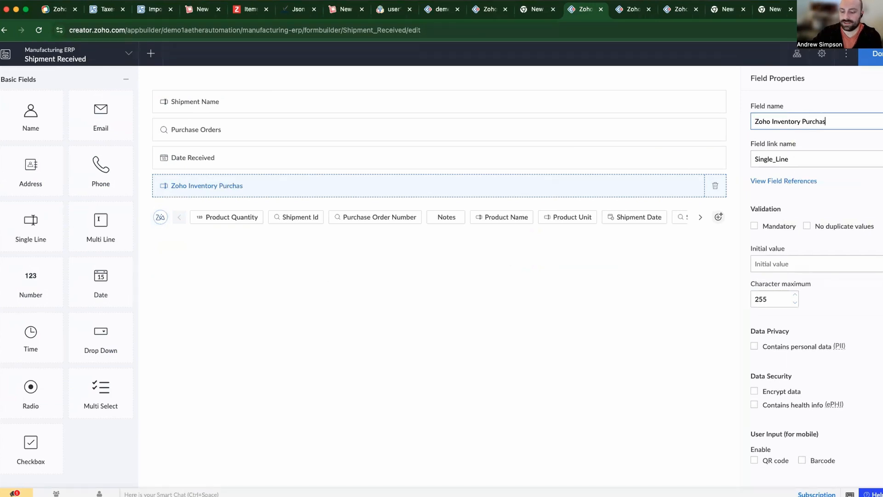
text(ed Received ID)
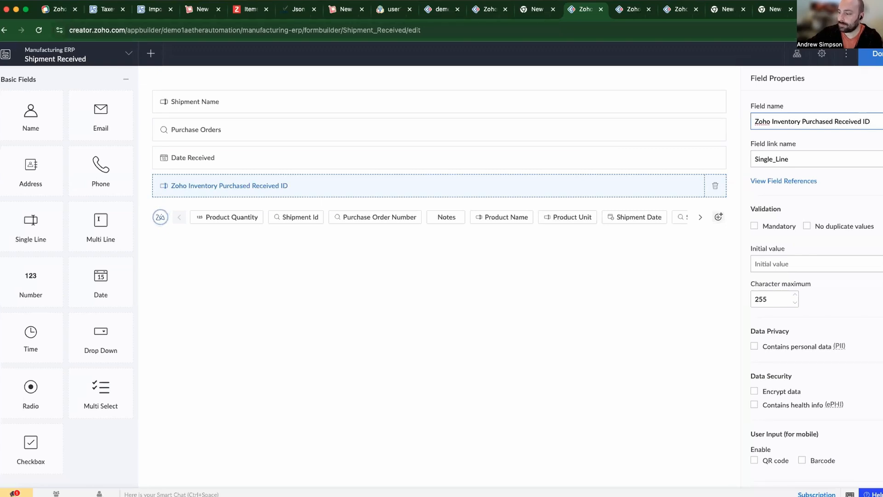
click(507, 349)
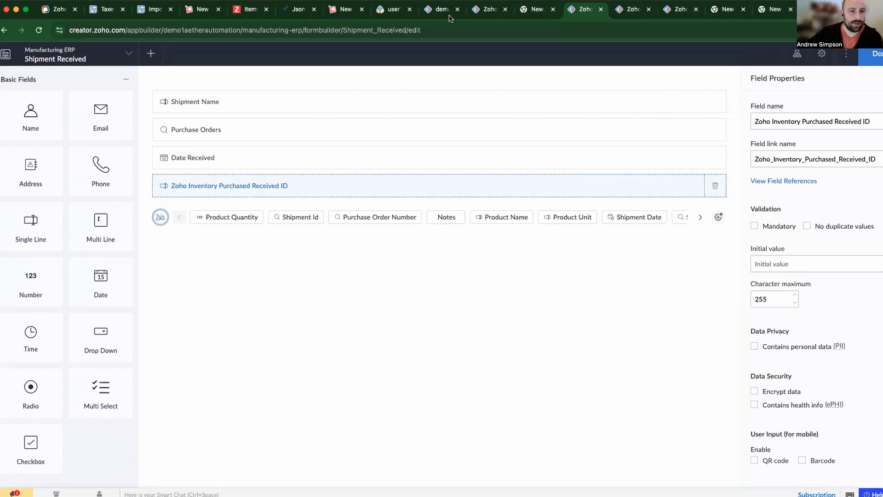
Step: Finish editing the Purchase Order Line Items form and create a new form from scratch named Purchased Received Line Item
click(631, 9)
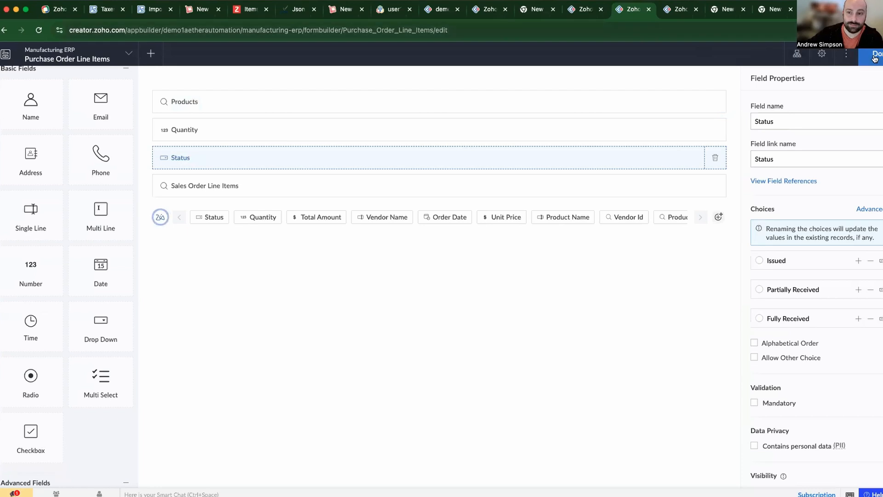
click(874, 55)
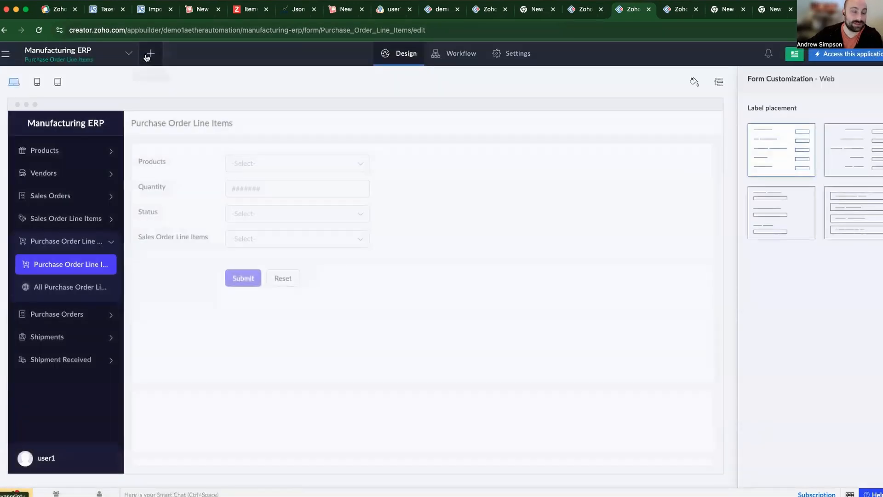
click(147, 55)
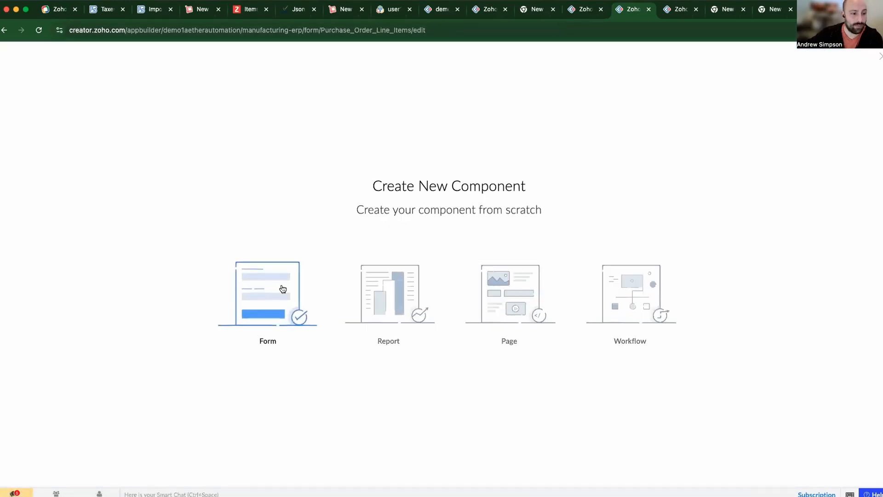
click(283, 289)
click(360, 210)
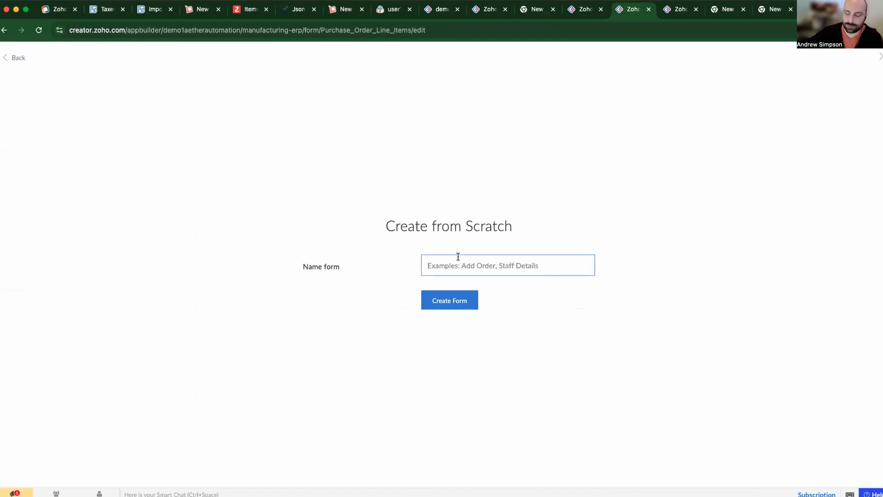
text(Purchased Recceived Line Items)
right_click(484, 266)
click(504, 272)
click(450, 299)
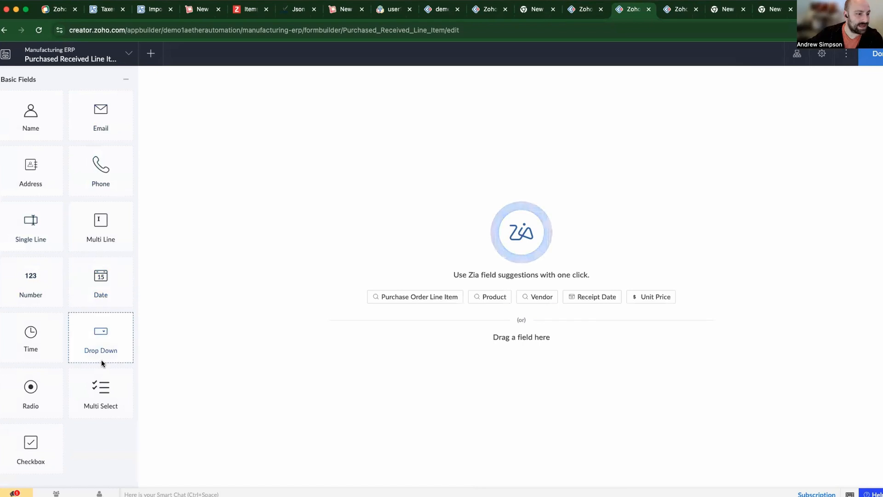
Step: Add a drop-down lookup field to the new form that fetches Product Name from the Products form
scroll(50, 274, down, 10)
drag(99, 347, 255, 145)
click(475, 236)
text(pro)
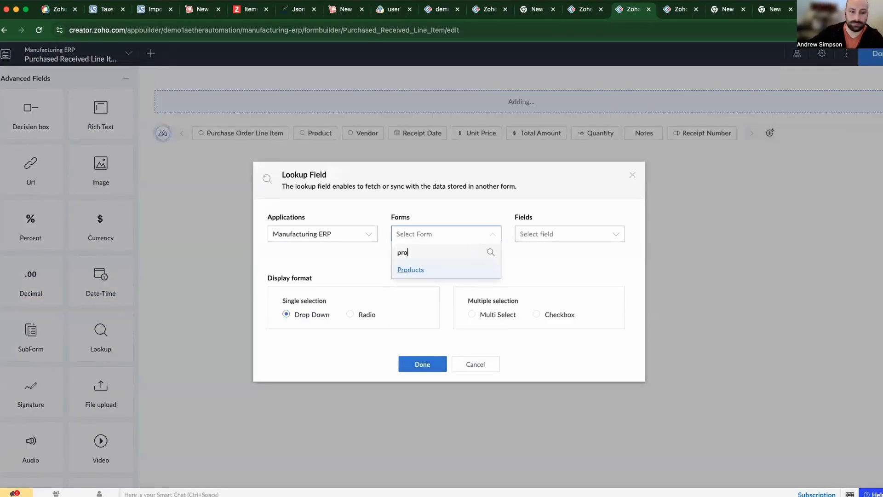
click(450, 270)
click(551, 234)
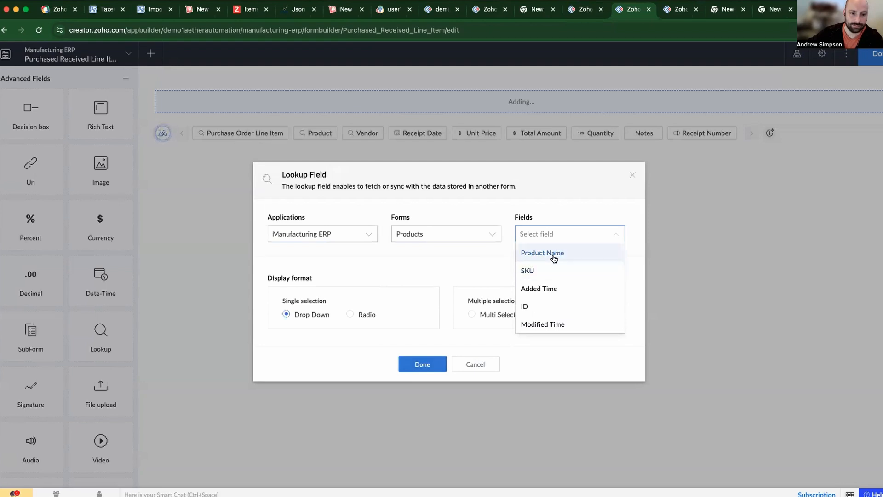
click(551, 253)
click(422, 396)
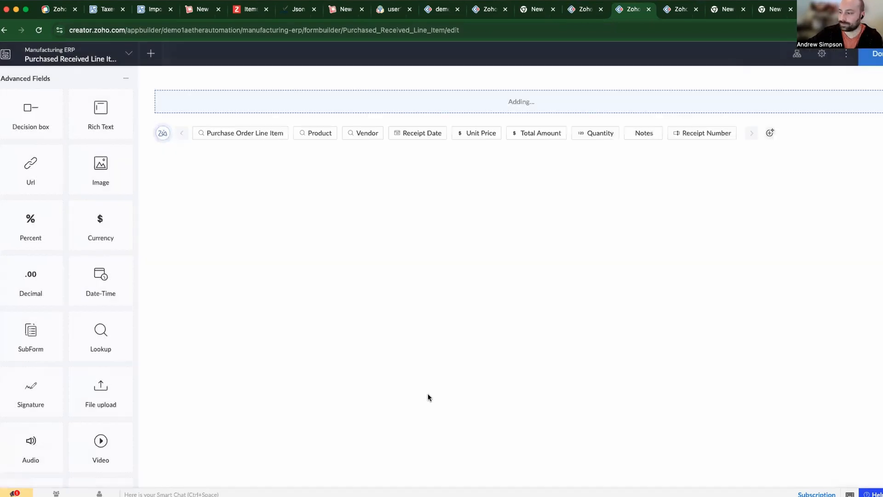
Step: Add a number field below Products and name it Quantity Received
scroll(31, 182, up, 6)
drag(31, 154, 258, 134)
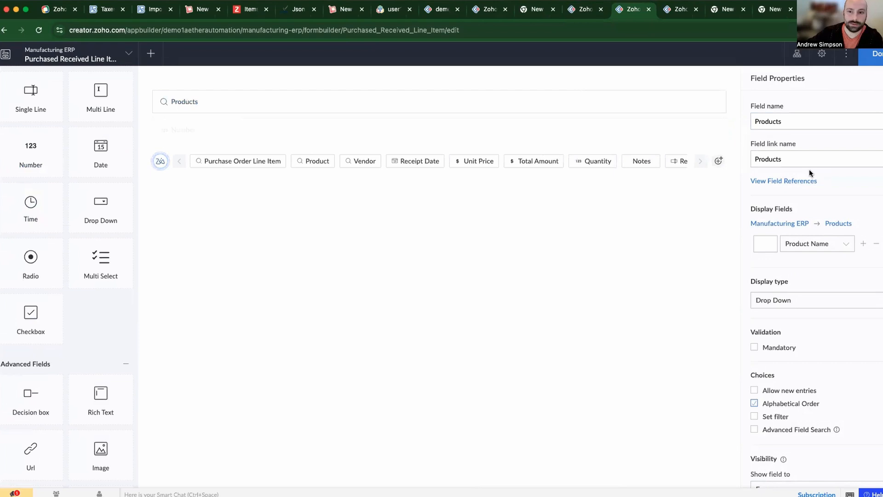
text(Qu)
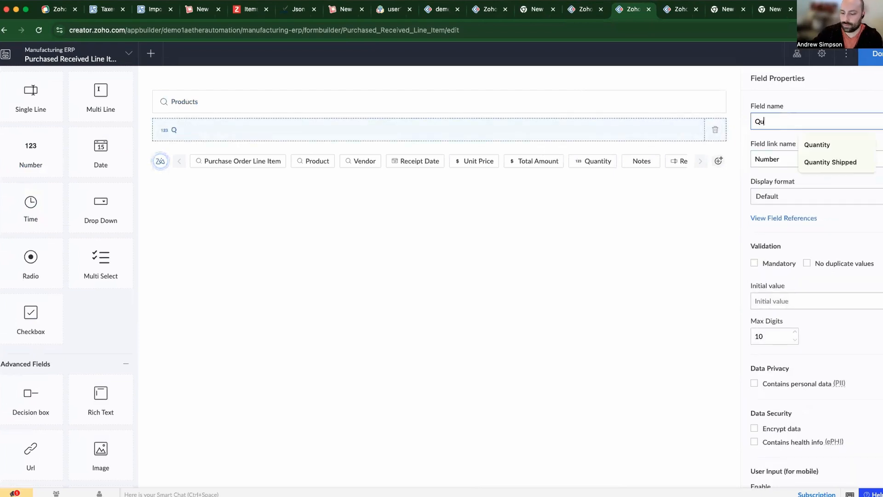
text(antiry Received)
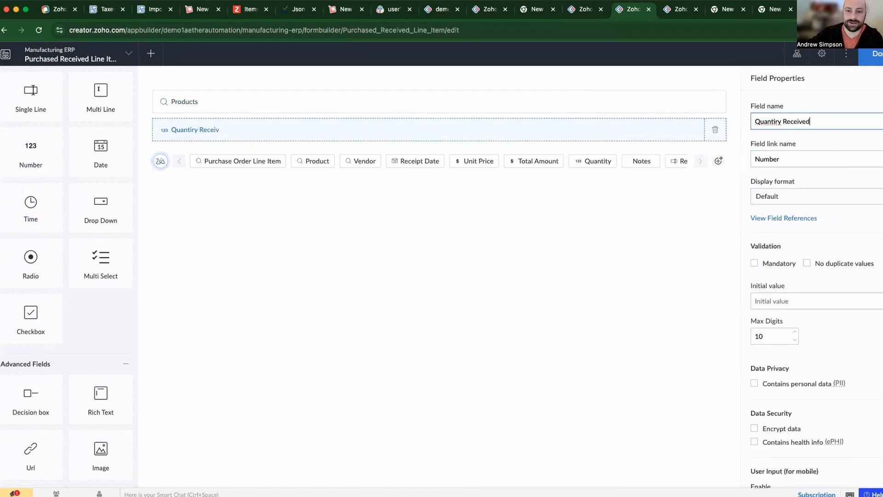
right_click(756, 115)
click(779, 123)
Step: Add a number field below Quantity Received and name it Quantity Damaged
drag(30, 149, 230, 159)
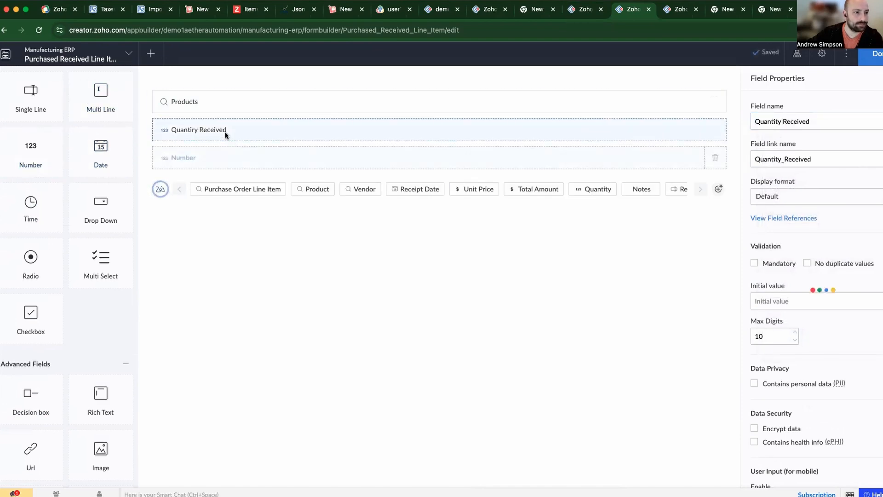
click(508, 130)
click(489, 164)
text(Q)
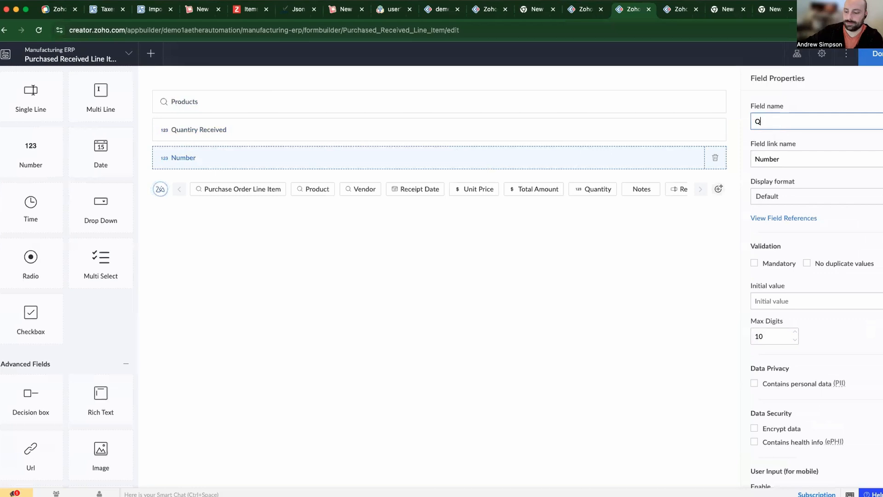
text(uanity)
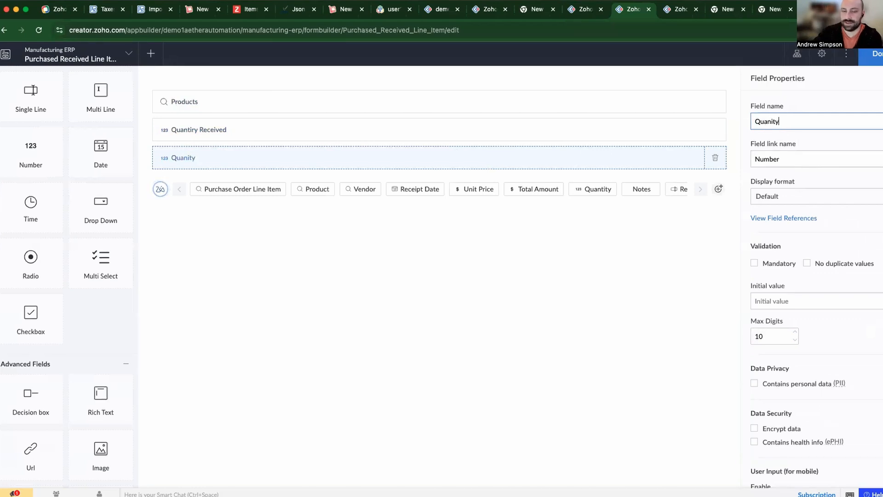
key(BackSpace)
key(BackSpace)
key(BackSpace)
text(tity Damaged)
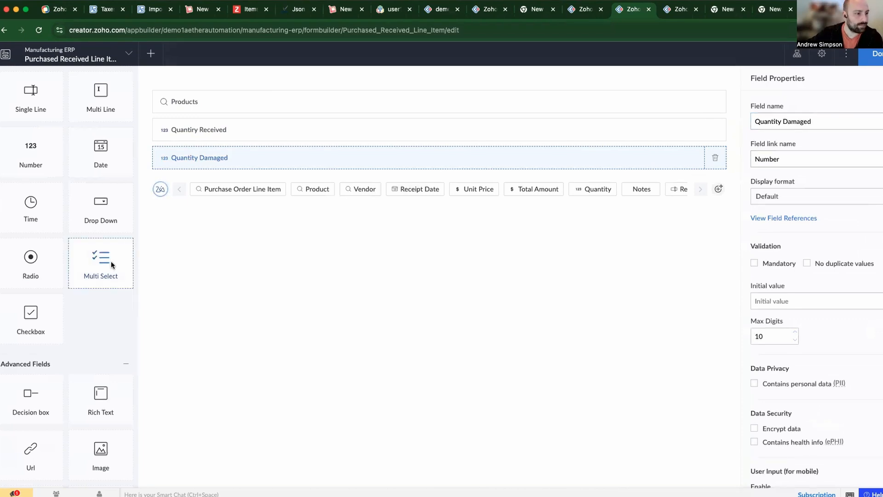
Step: Add a drop-down lookup field that fetches ID from the Purchase Order Line Items form, and return to the Shipment Received form builder
scroll(71, 348, down, 5)
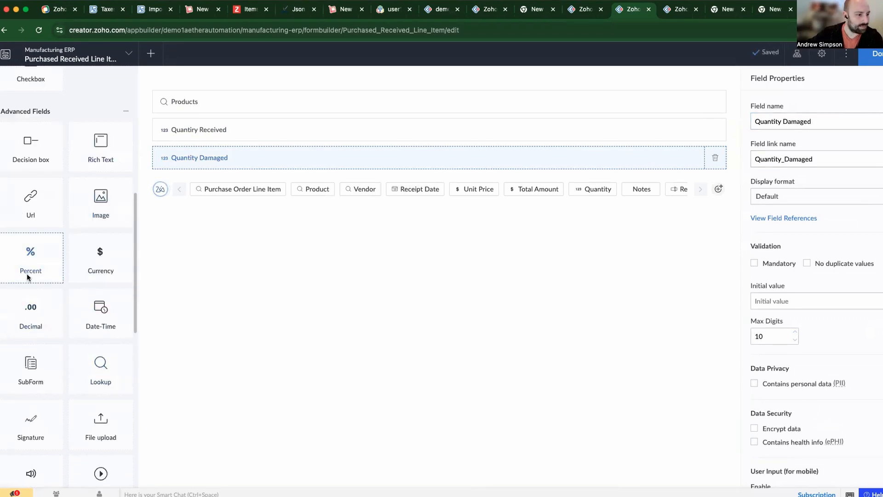
drag(88, 375, 233, 184)
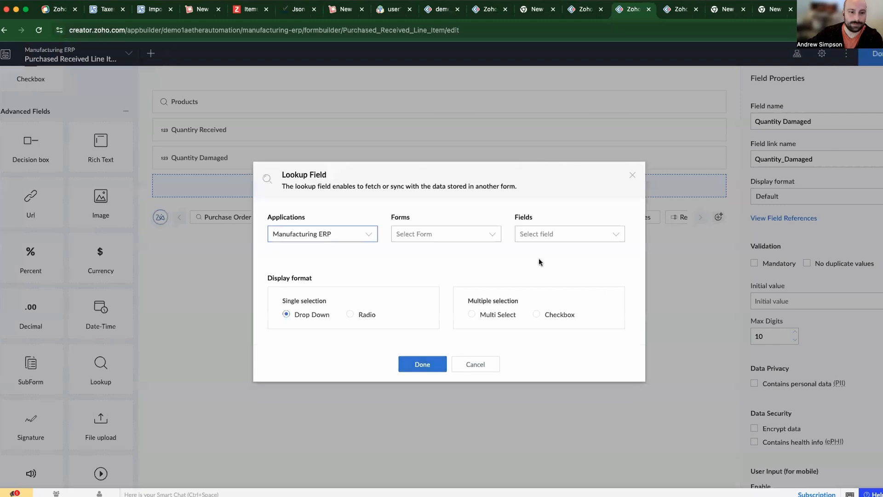
click(460, 238)
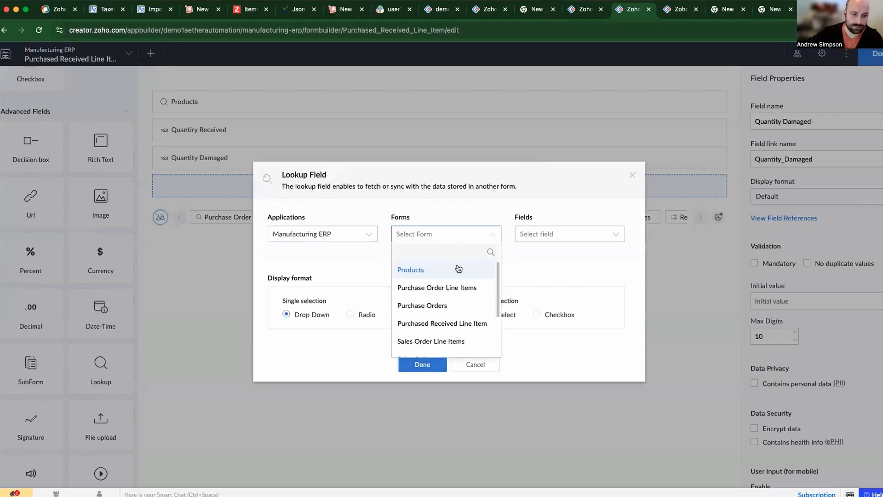
click(455, 287)
click(528, 240)
click(538, 305)
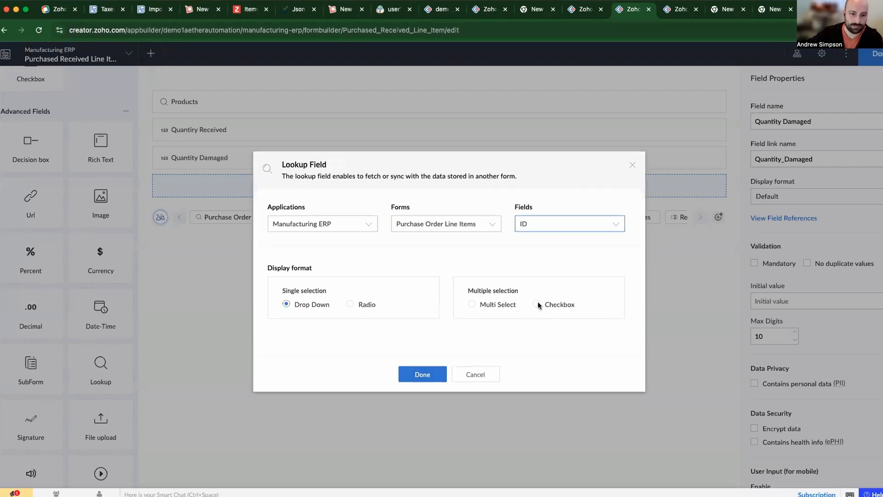
click(420, 395)
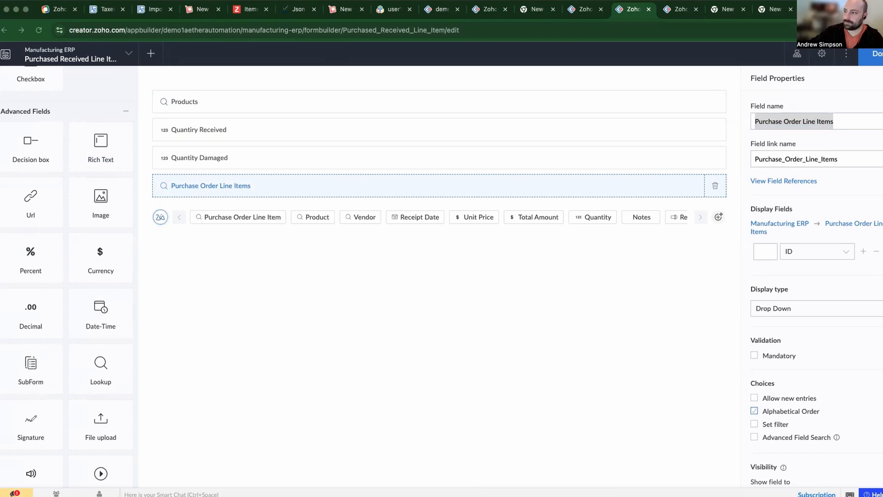
click(582, 11)
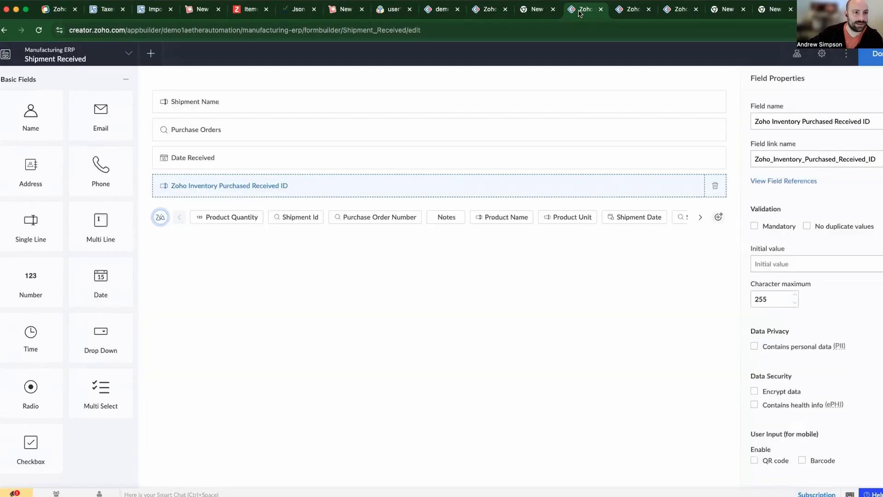
scroll(90, 366, down, 6)
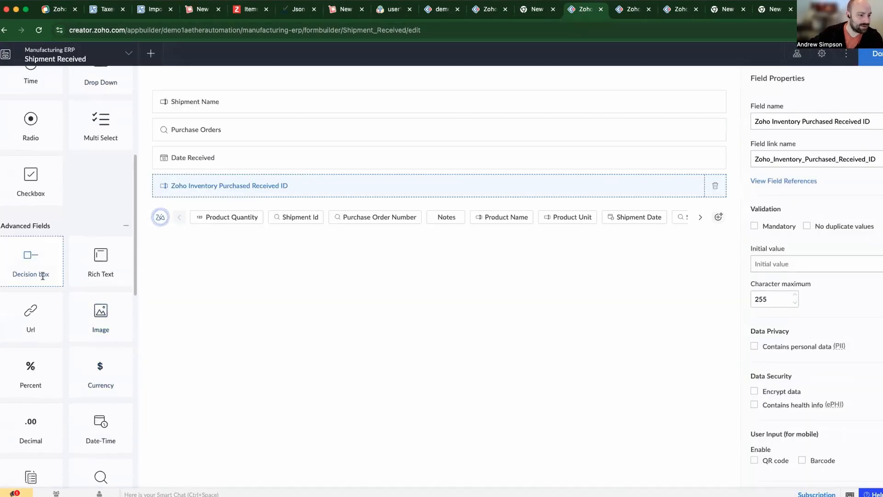
scroll(43, 275, down, 2)
scroll(43, 279, down, 1)
drag(30, 365, 286, 244)
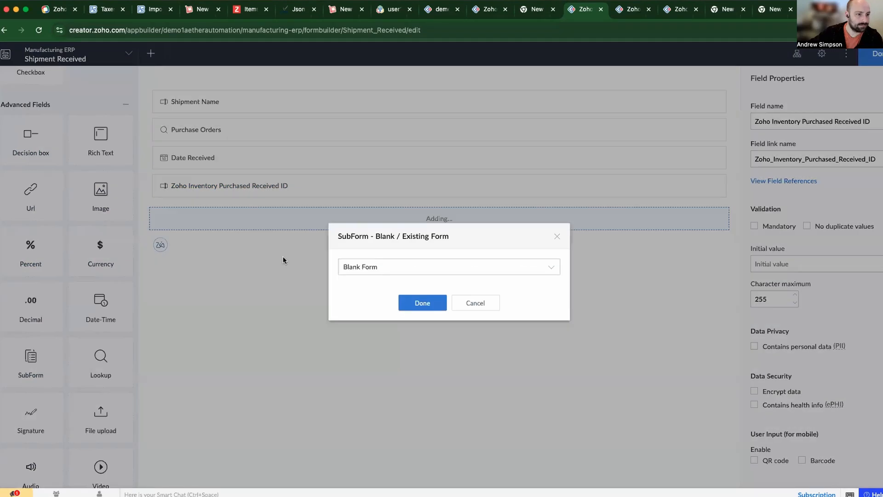
click(412, 260)
scroll(421, 337, down, 2)
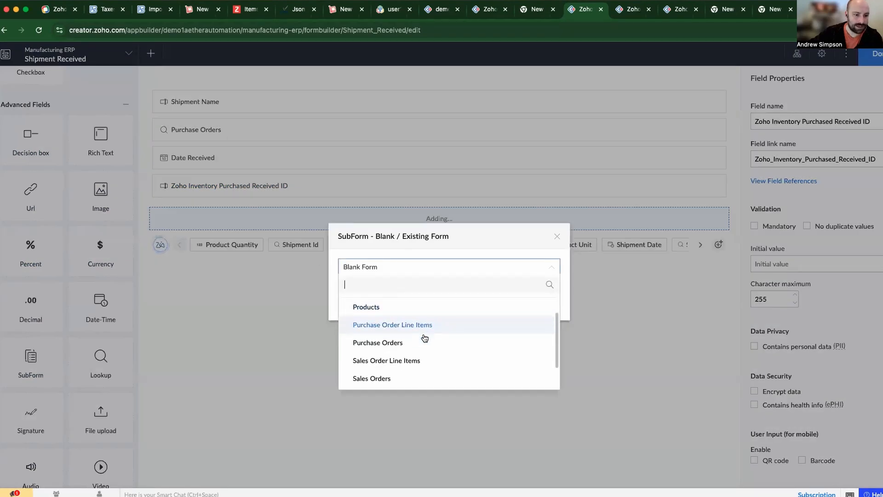
scroll(421, 339, down, 2)
scroll(421, 339, up, 1)
scroll(421, 339, down, 1)
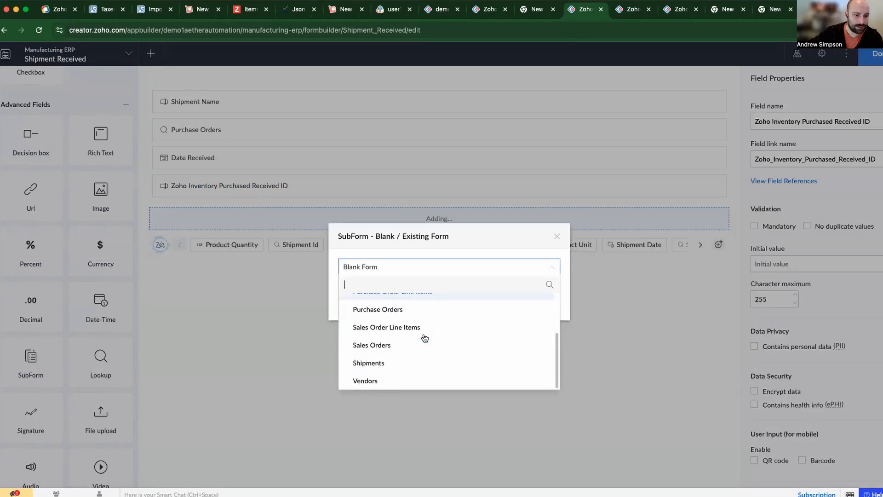
Step: Reload the Shipment Received form builder and add a subform below Zoho Inventory Purchased Received ID from the existing Purchased Received Line Item form
click(38, 30)
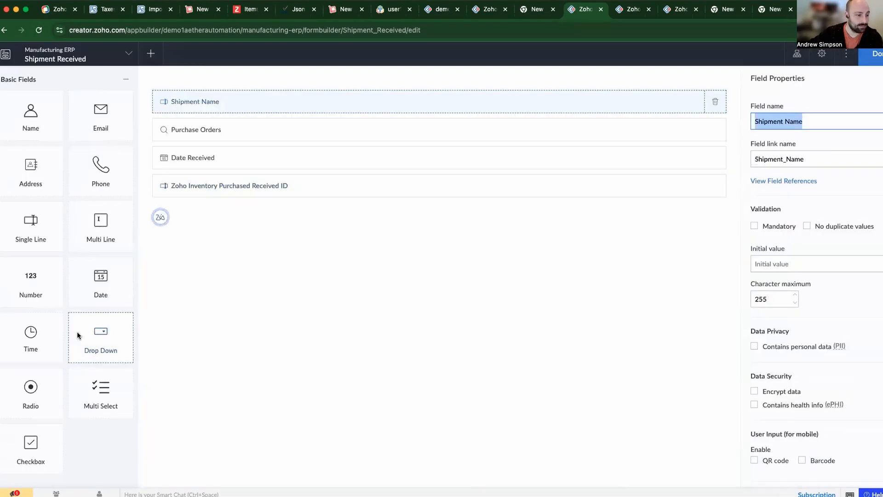
scroll(111, 213, down, 5)
scroll(111, 214, down, 2)
scroll(85, 339, down, 3)
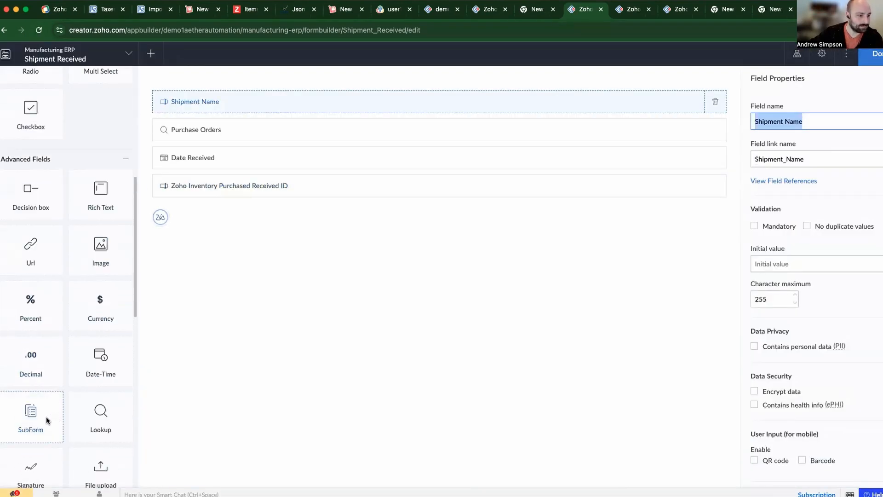
drag(47, 418, 311, 238)
click(394, 264)
scroll(420, 355, down, 3)
click(446, 359)
click(415, 303)
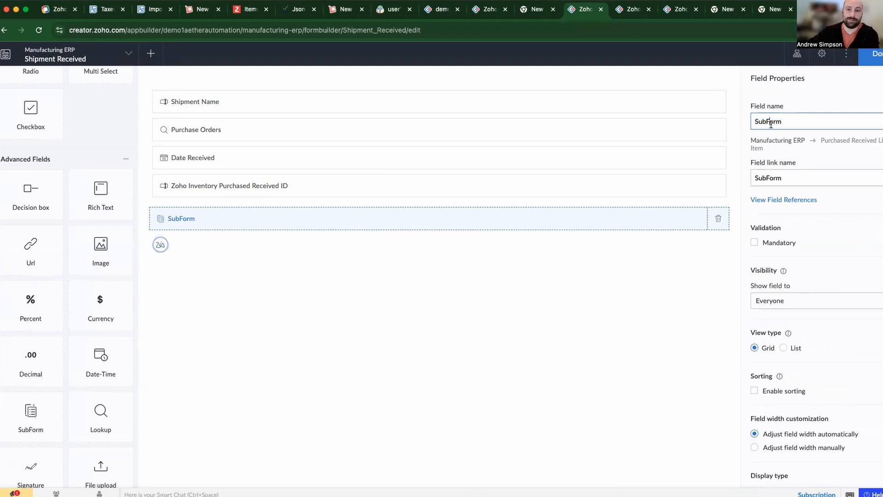
Step: Name the subform Line Items and finish editing the Shipment Received form
text(Line I)
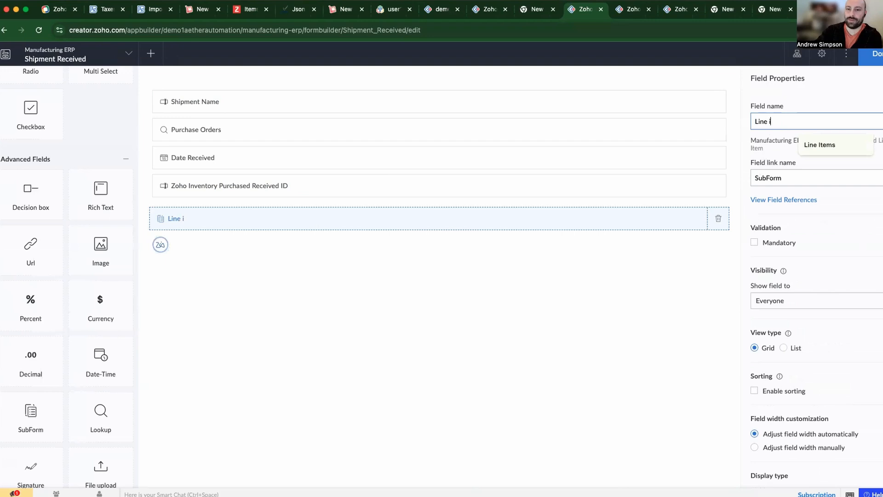
text(tems)
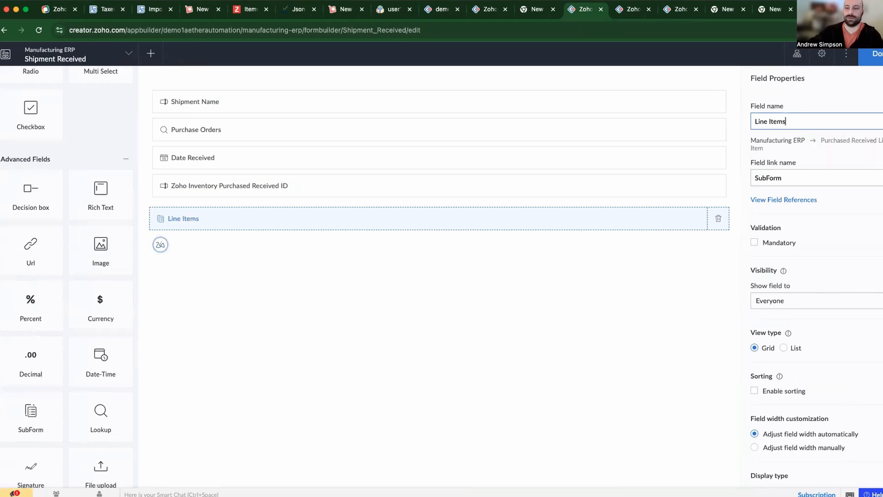
click(876, 54)
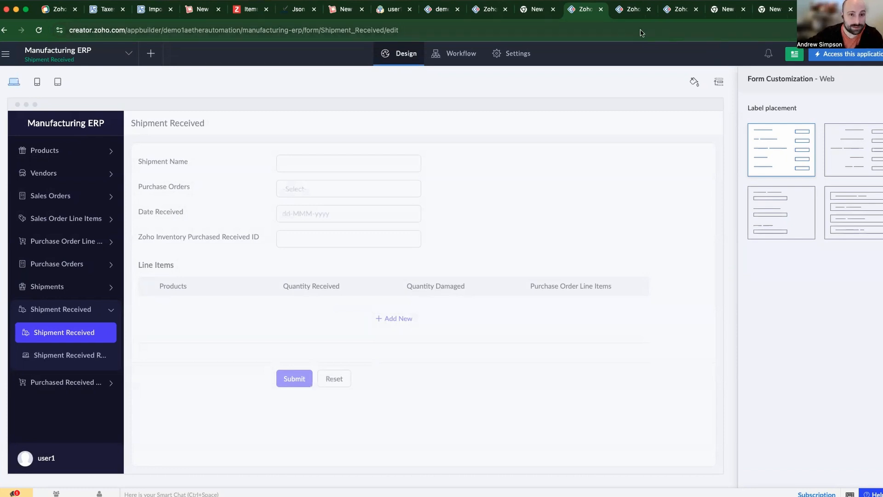
Step: Access the live Manufacturing ERP application and open the Sales Orders form to review its fields and subform columns
click(868, 54)
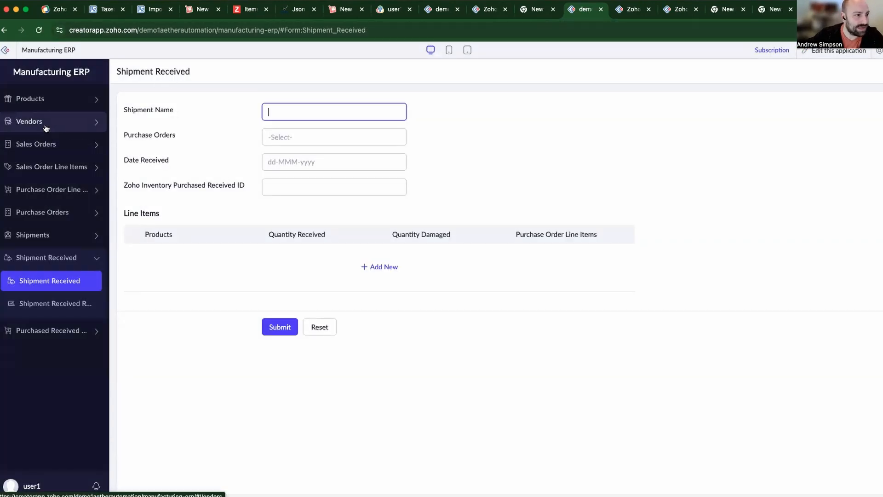
click(42, 144)
click(45, 164)
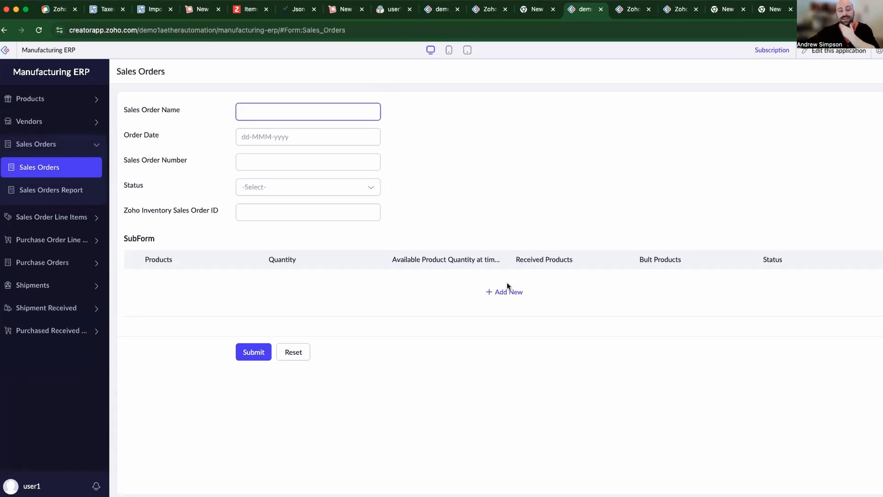
click(641, 268)
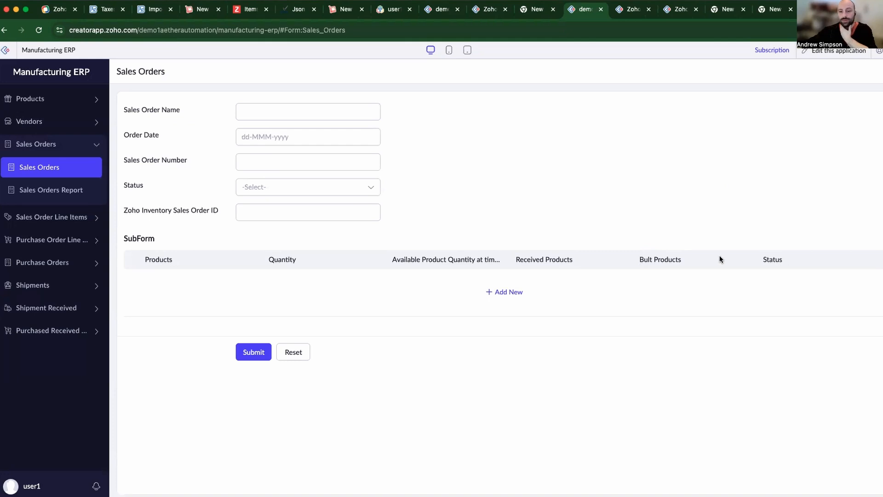